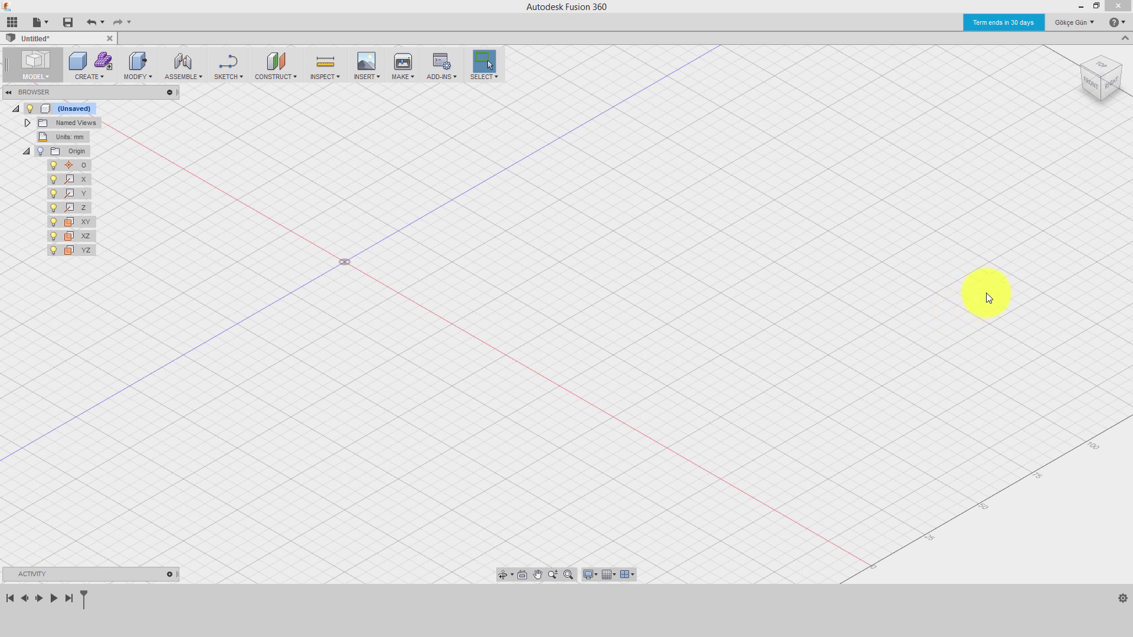
Step: Browse the Sketch tools, then start a new sketch on the XZ origin plane
{"action": "left_click", "coordinate": [238, 77]}
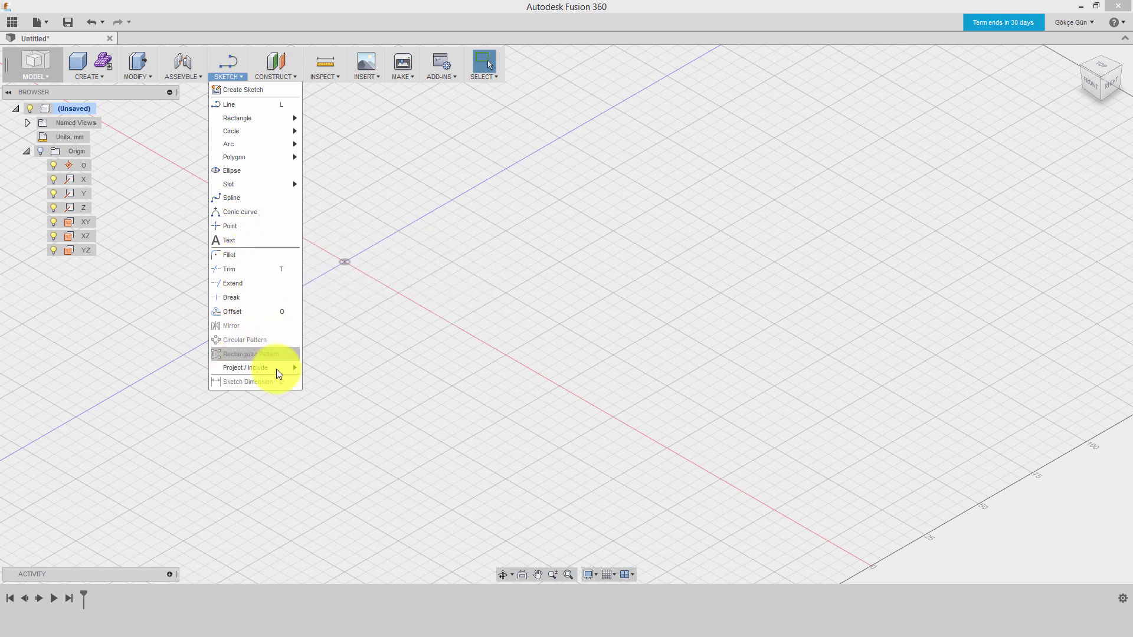
{"action": "left_click", "coordinate": [402, 176]}
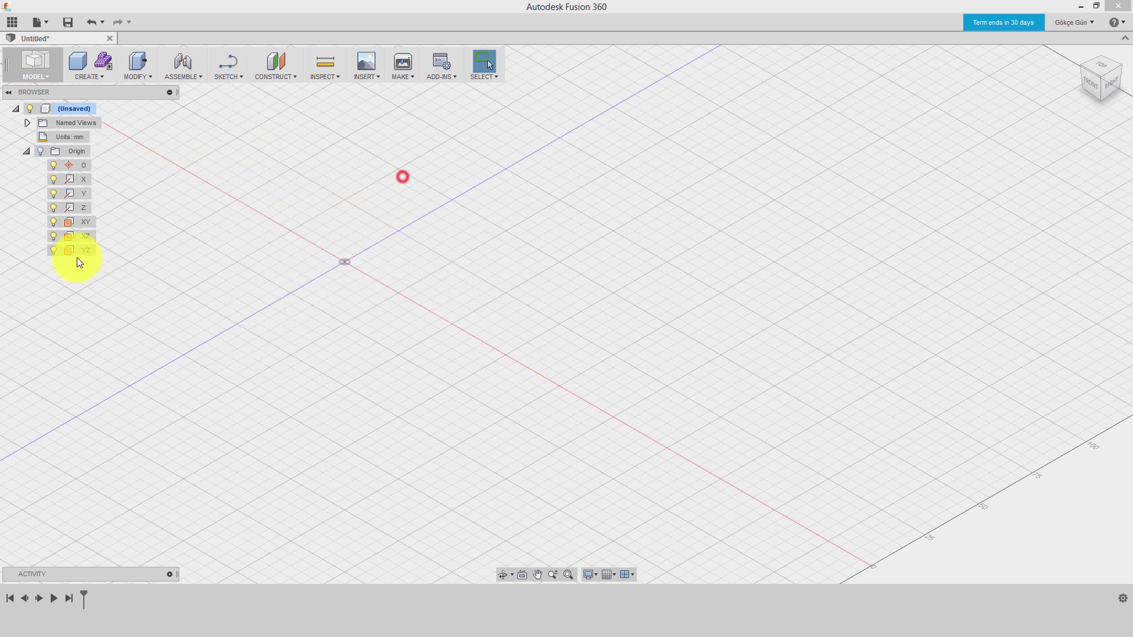
{"action": "right_click", "coordinate": [76, 235]}
{"action": "left_click", "coordinate": [120, 253]}
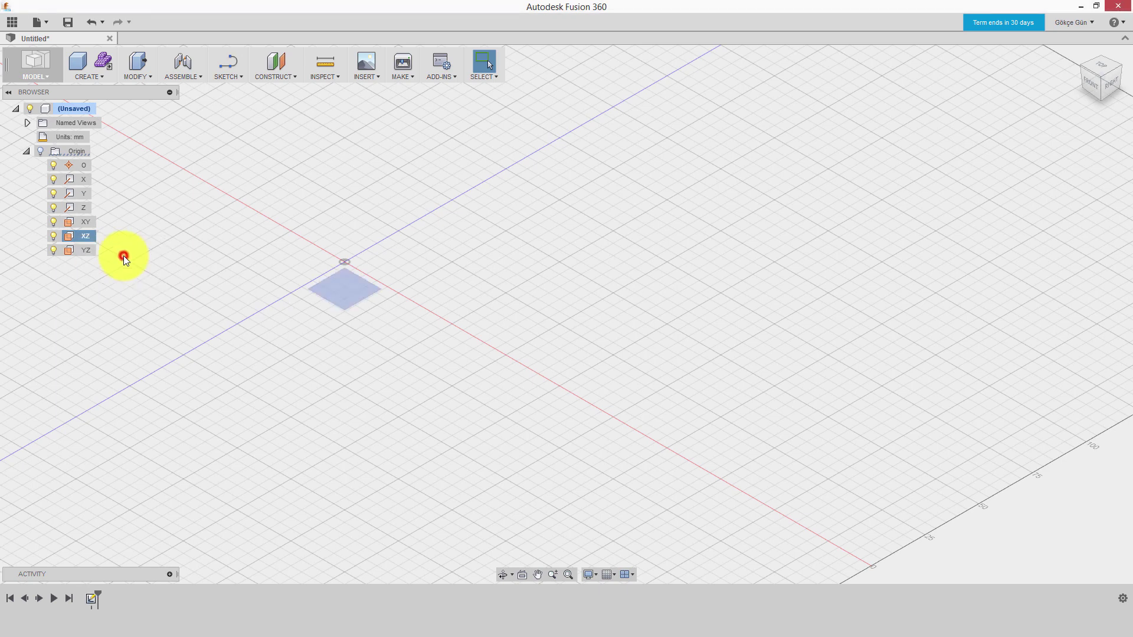
Step: Draw a 50 x 100 mm rectangle from the origin and center it in view
{"action": "scroll", "coordinate": [563, 285], "scroll_direction": "up", "scroll_amount": 3}
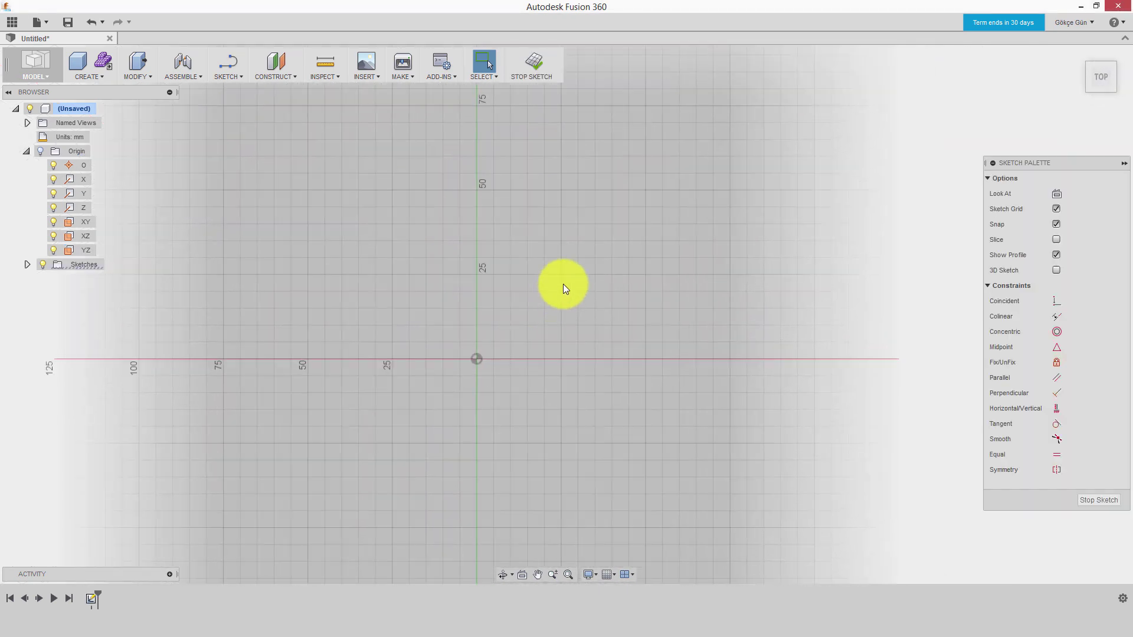
{"action": "scroll", "coordinate": [564, 278], "scroll_direction": "up", "scroll_amount": 2}
{"action": "key", "text": "r"}
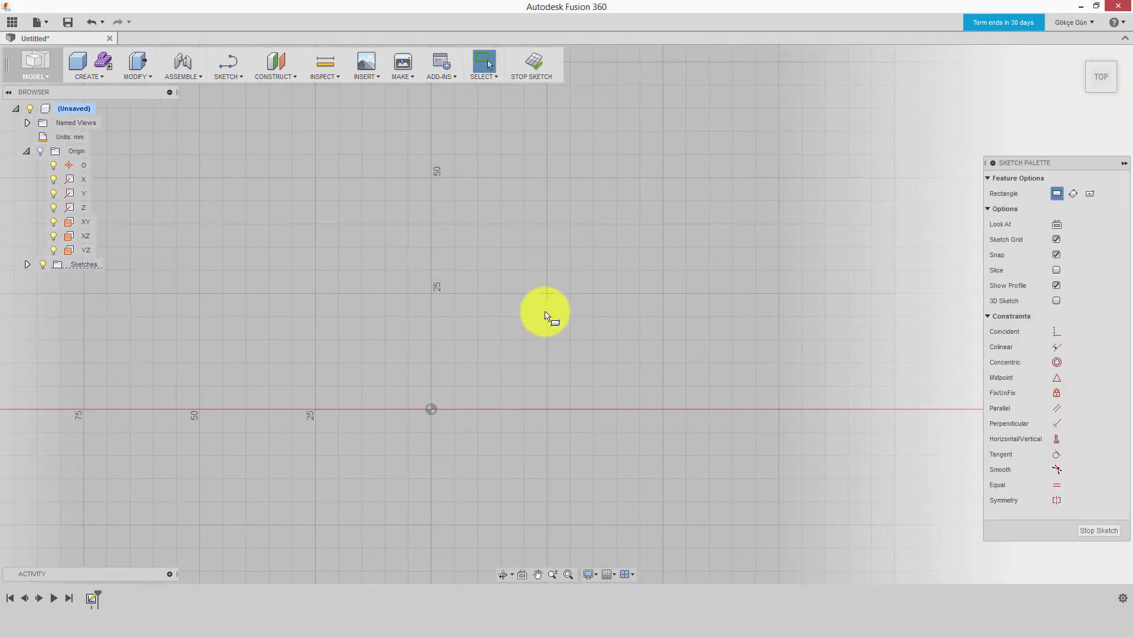
{"action": "left_click", "coordinate": [431, 410]}
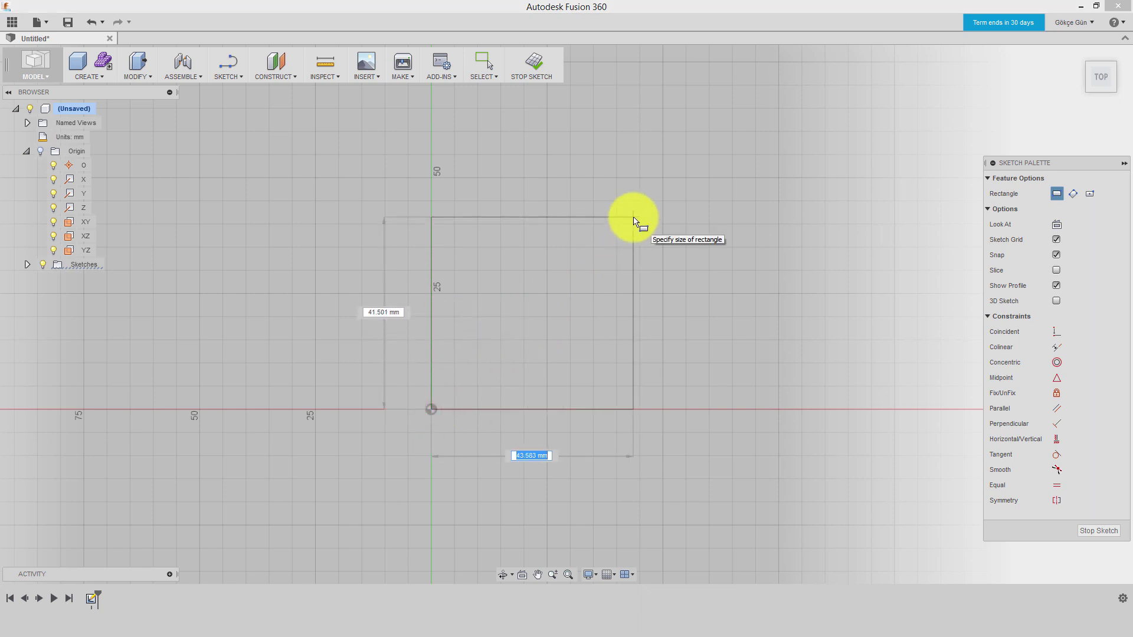
{"action": "type", "text": "50"}
{"action": "key", "text": "Tab"}
{"action": "type", "text": "100"}
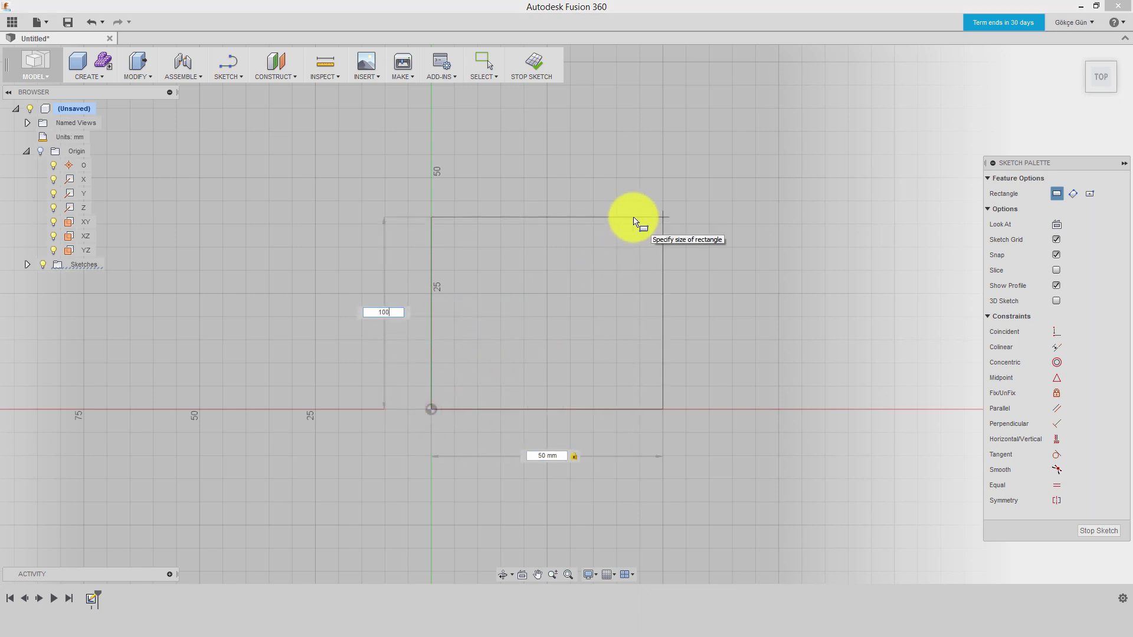
{"action": "key", "text": "Return"}
{"action": "scroll", "coordinate": [634, 215], "scroll_direction": "down", "scroll_amount": 3}
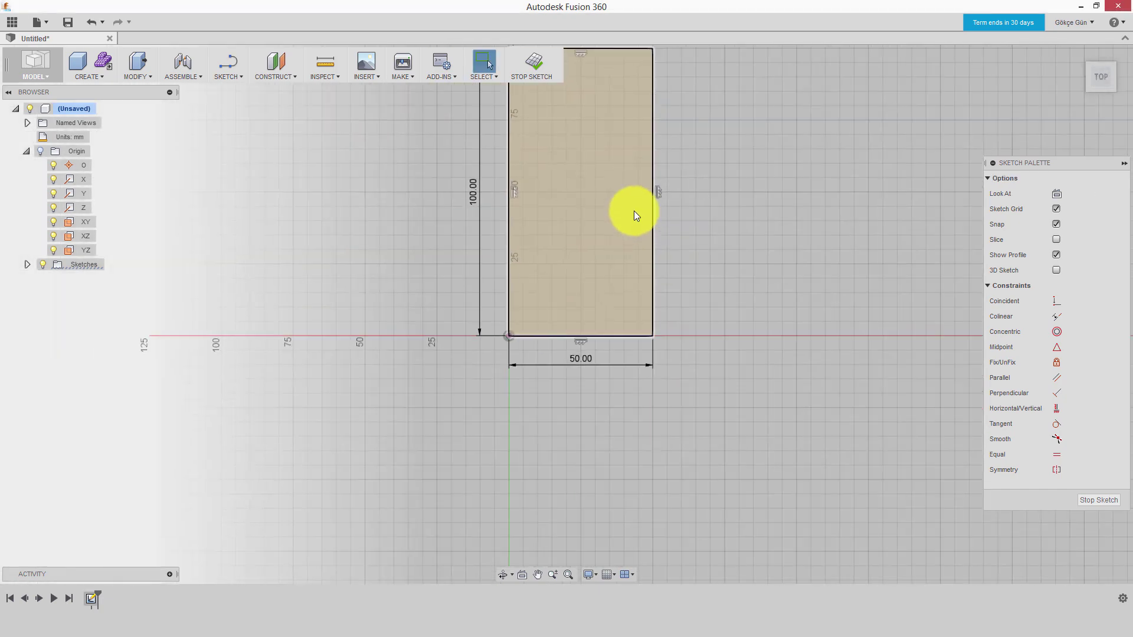
{"action": "middle_click_drag", "start_coordinate": [633, 211], "coordinate": [569, 299]}
{"action": "scroll", "coordinate": [572, 298], "scroll_direction": "up", "scroll_amount": 2}
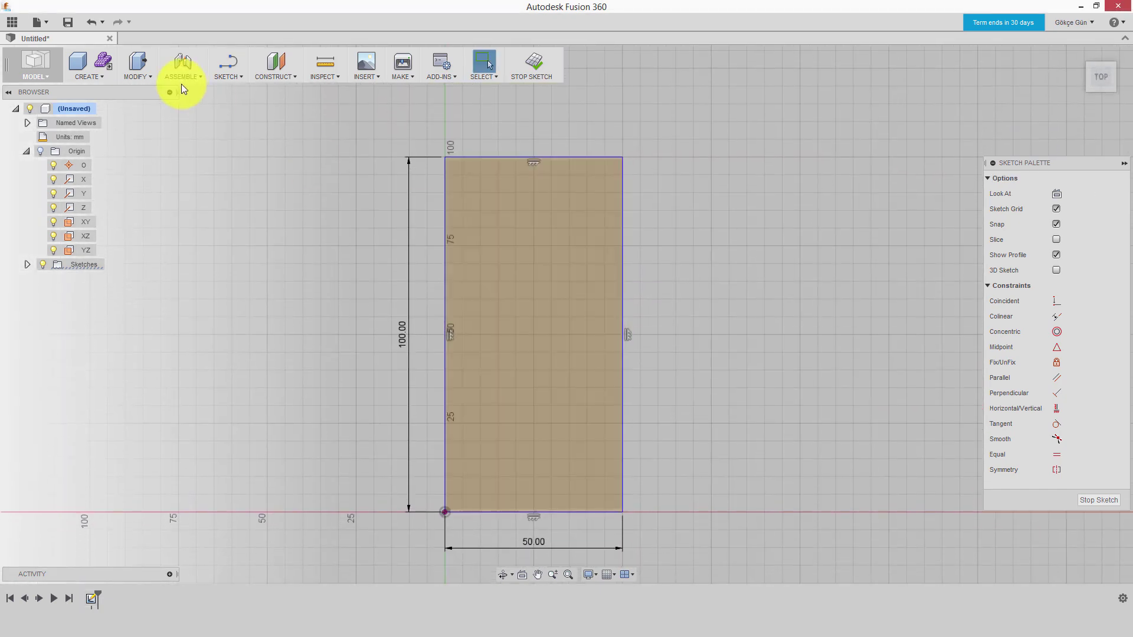
Step: Fillet all four rectangle corners, adjusting the shared radius before finishing
{"action": "left_click", "coordinate": [227, 77]}
{"action": "left_click", "coordinate": [252, 258]}
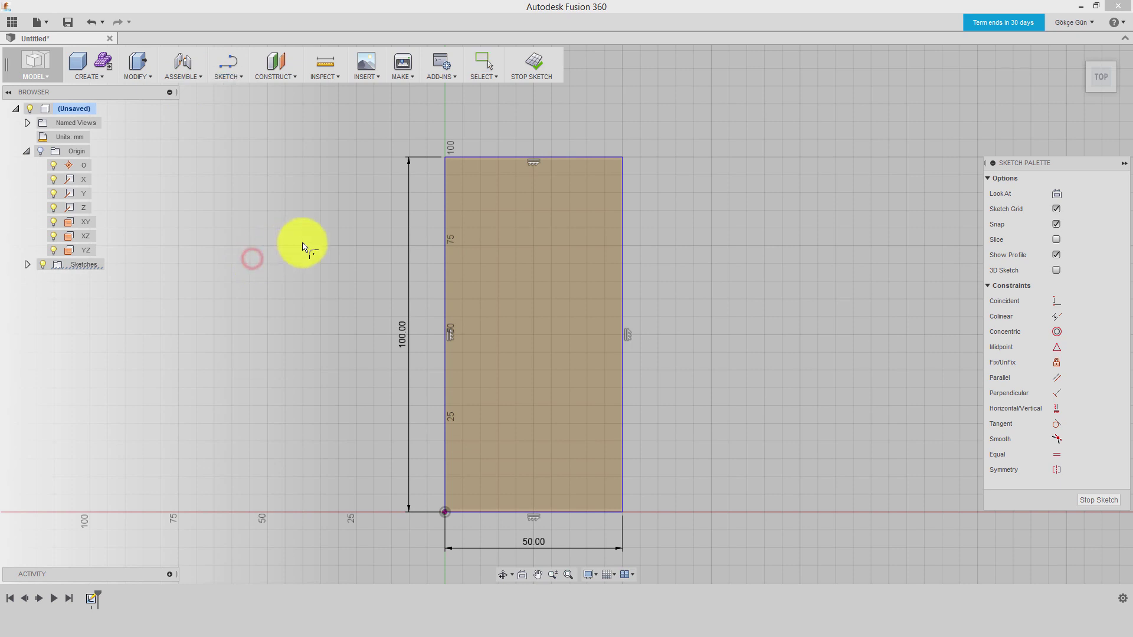
{"action": "left_click", "coordinate": [444, 158]}
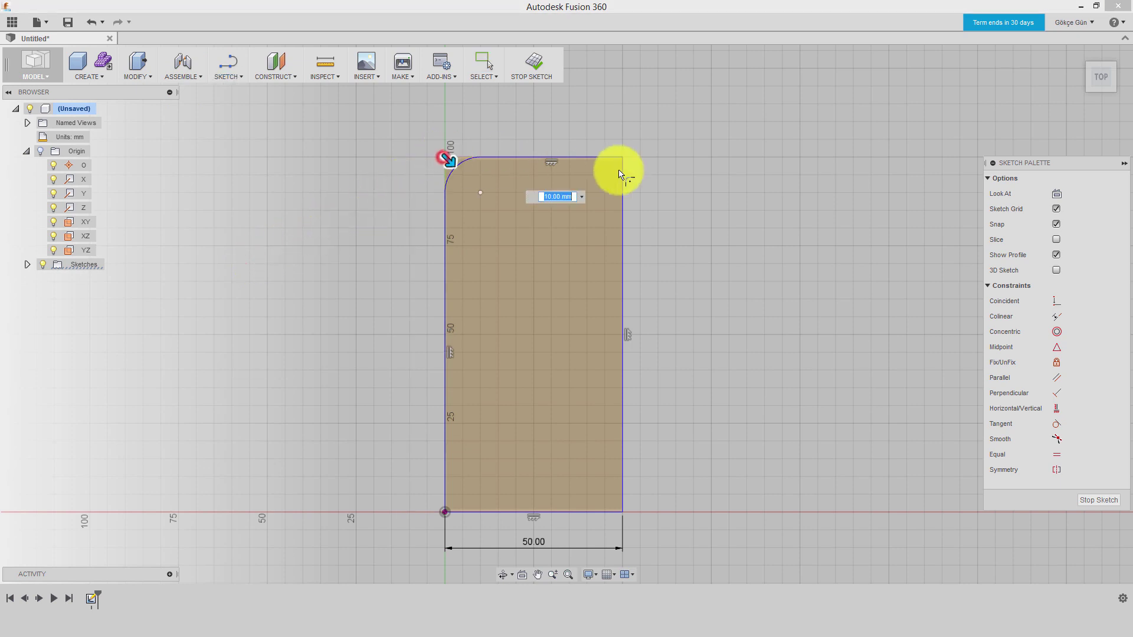
{"action": "left_click", "coordinate": [619, 159]}
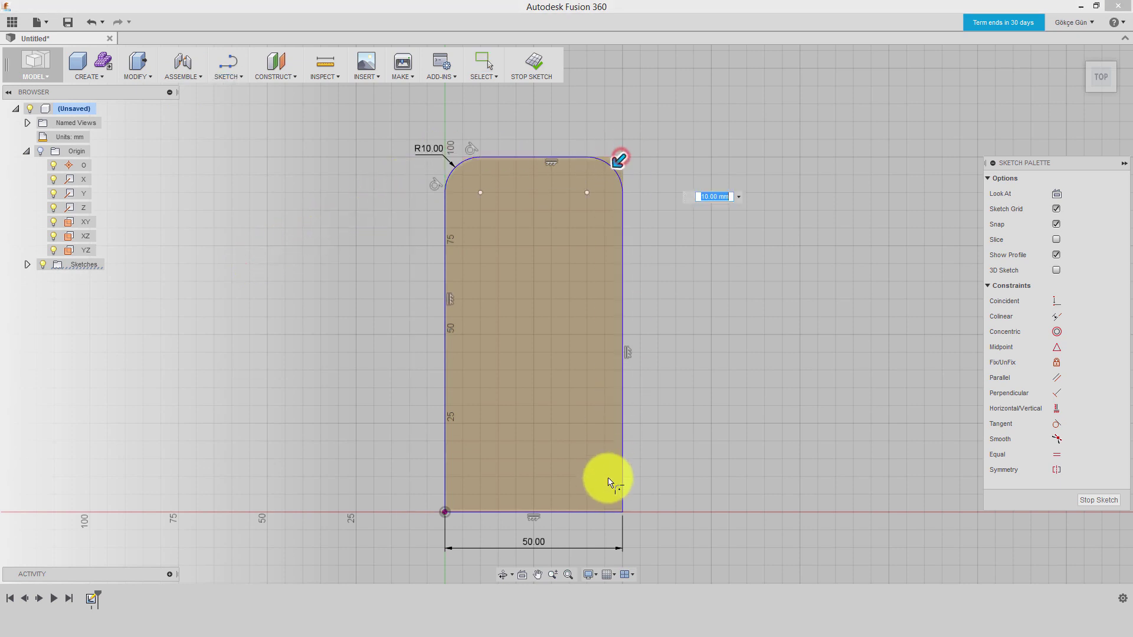
{"action": "left_click", "coordinate": [624, 511]}
{"action": "left_click", "coordinate": [446, 510]}
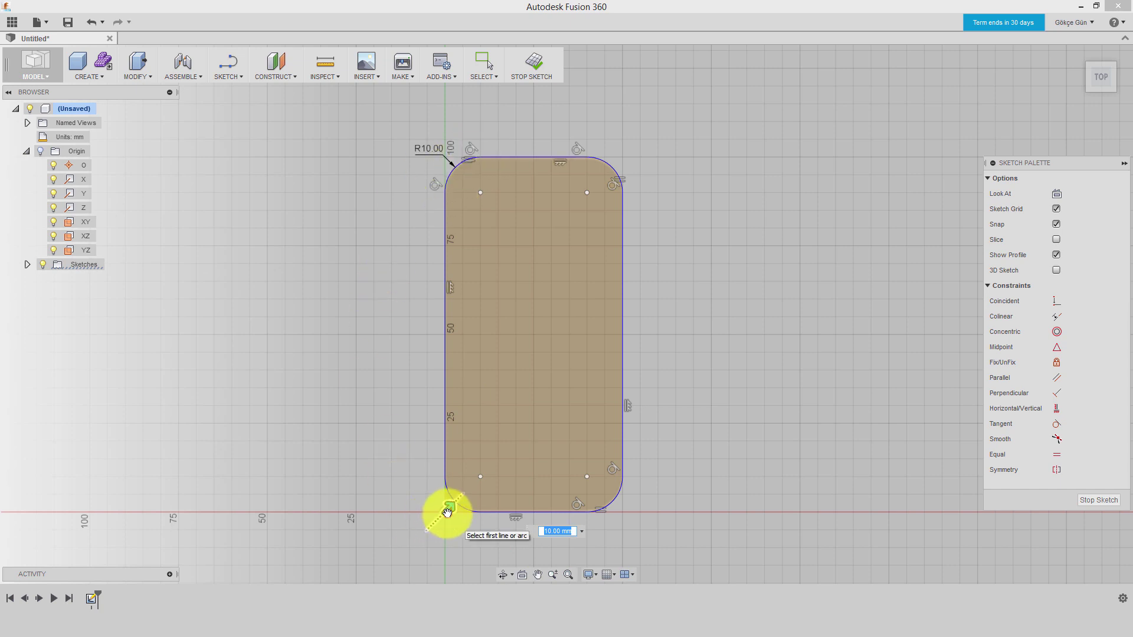
{"action": "left_click_drag", "start_coordinate": [447, 512], "coordinate": [461, 499]}
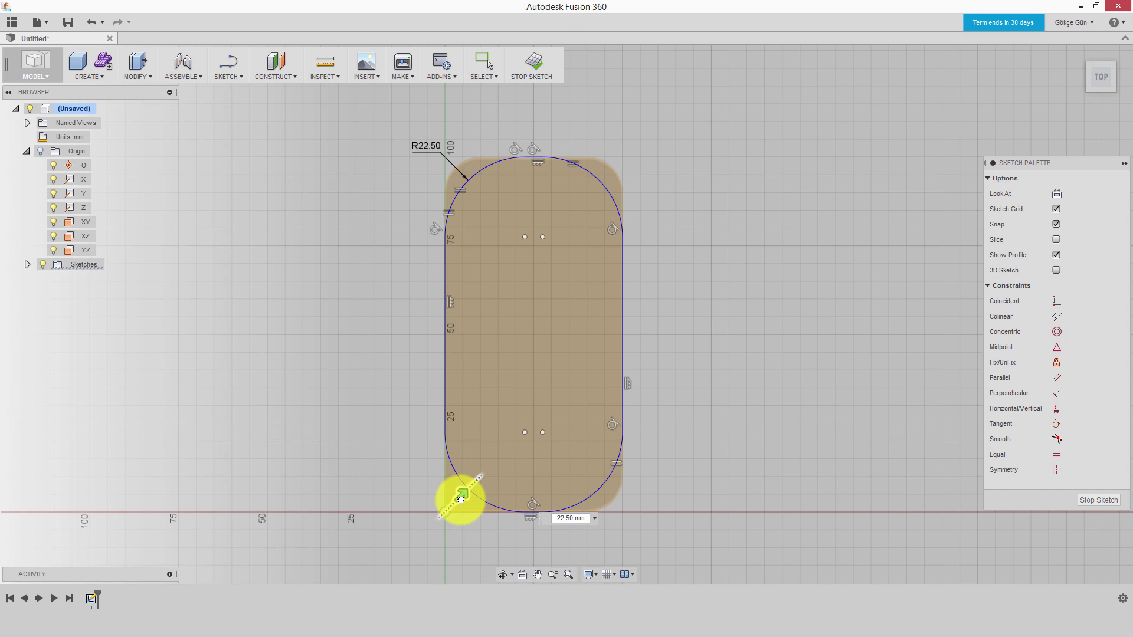
{"action": "left_click_drag", "start_coordinate": [461, 499], "coordinate": [445, 519]}
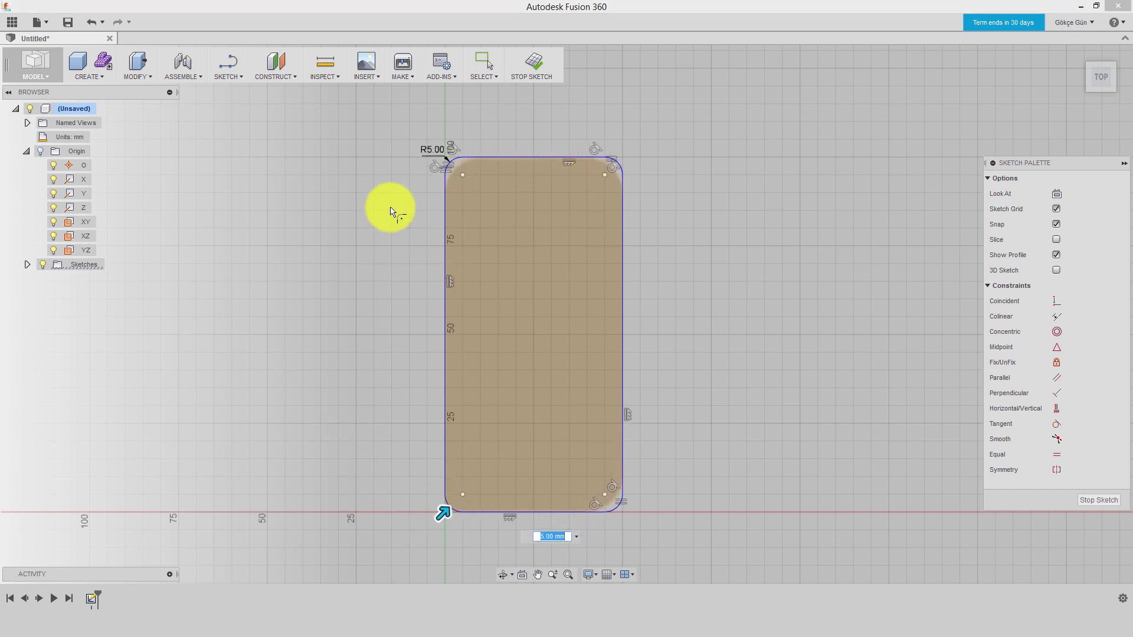
{"action": "right_click", "coordinate": [620, 118]}
{"action": "left_click", "coordinate": [650, 123]}
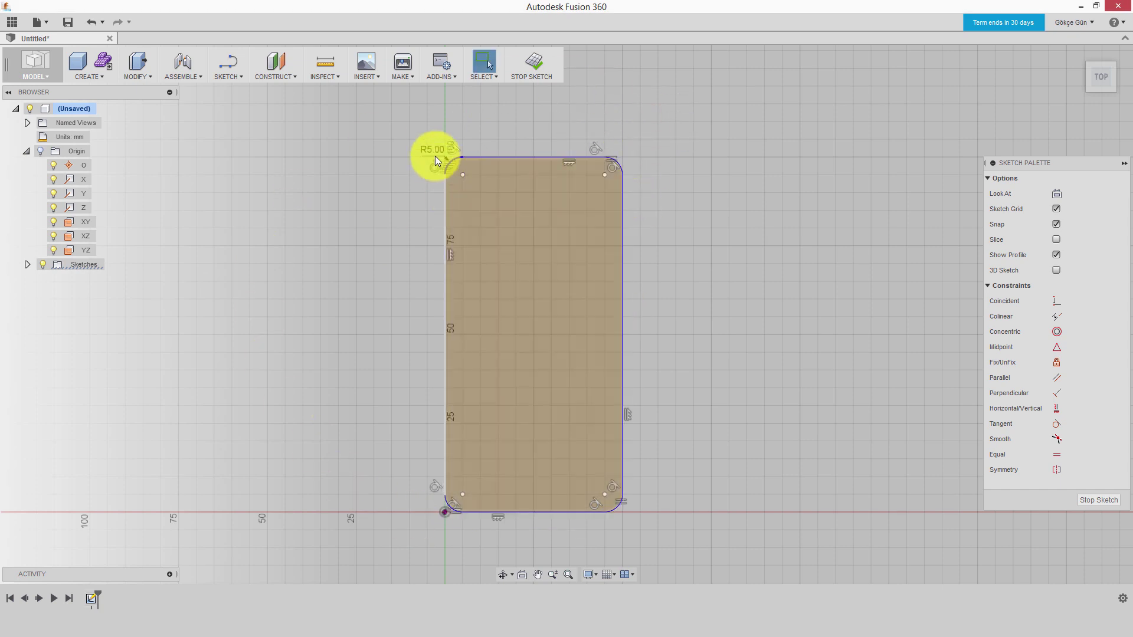
Step: Dimension the top-left fillet at R8 and window-select the rounded rectangle
{"action": "left_click", "coordinate": [390, 141]}
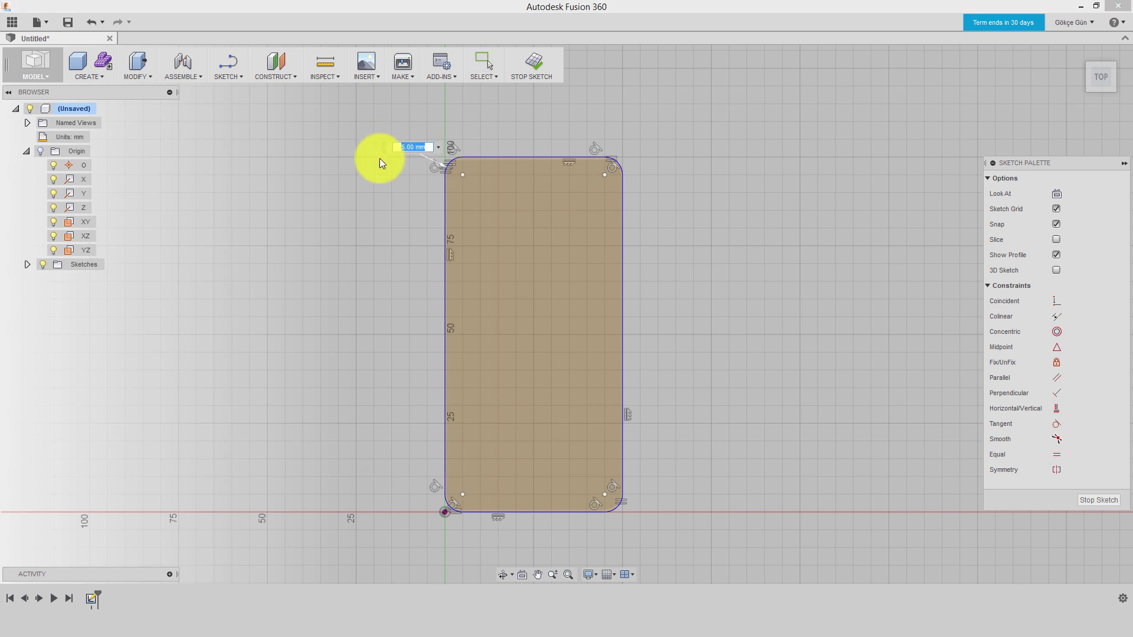
{"action": "type", "text": "8"}
{"action": "key", "text": "Return"}
{"action": "key", "text": "Escape"}
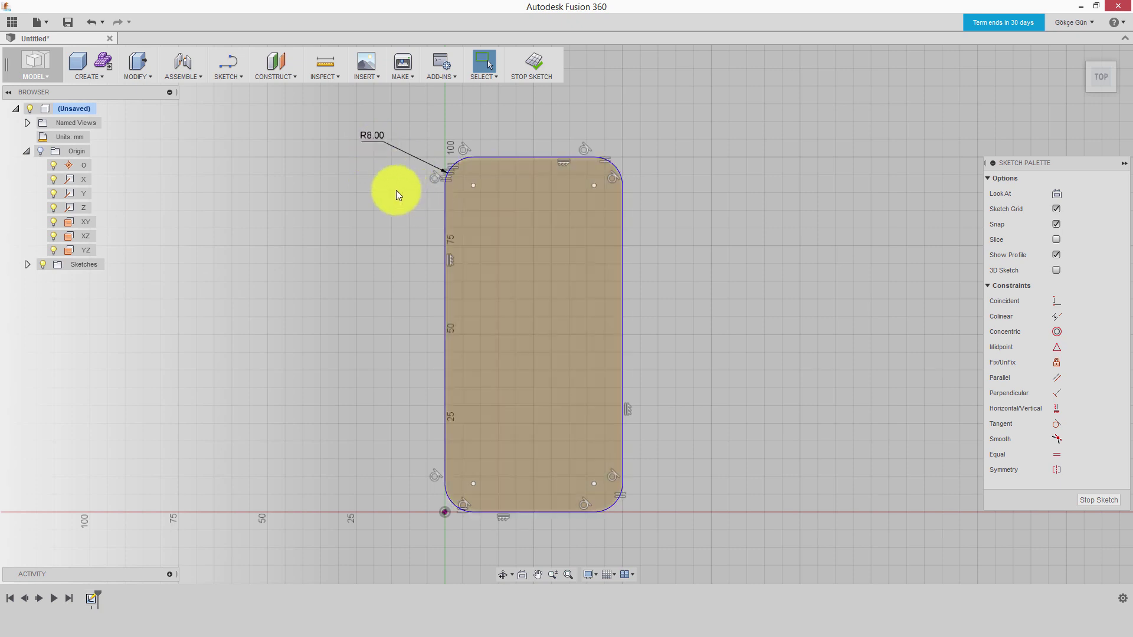
{"action": "left_click_drag", "start_coordinate": [664, 539], "coordinate": [311, 130]}
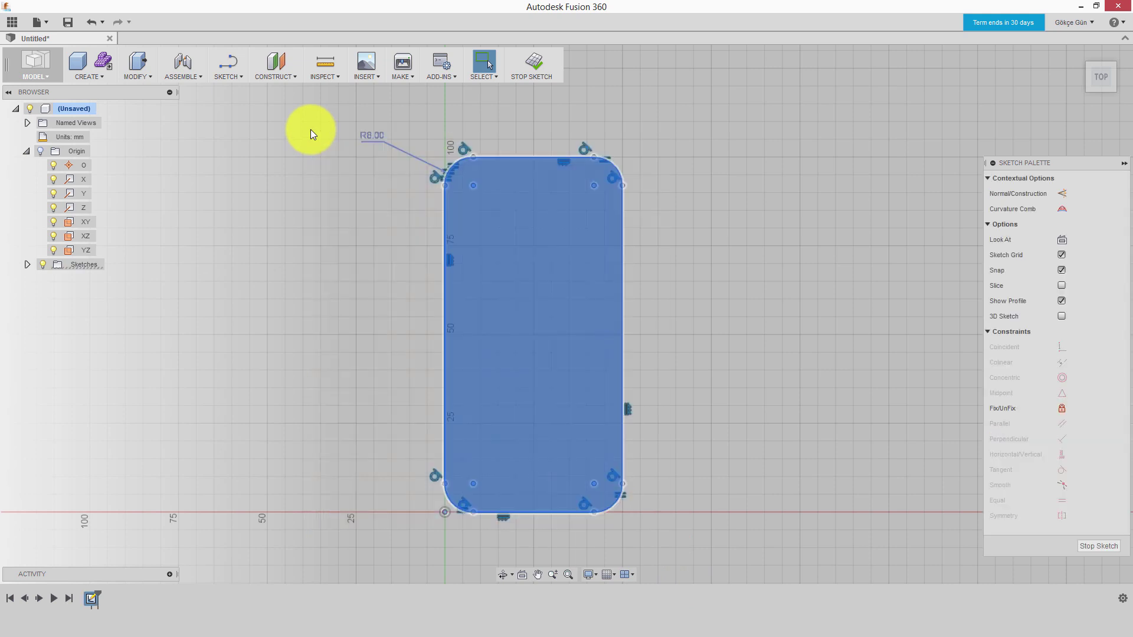
Step: Delete the rounded rectangle from the sketch
{"action": "key", "text": "Delete"}
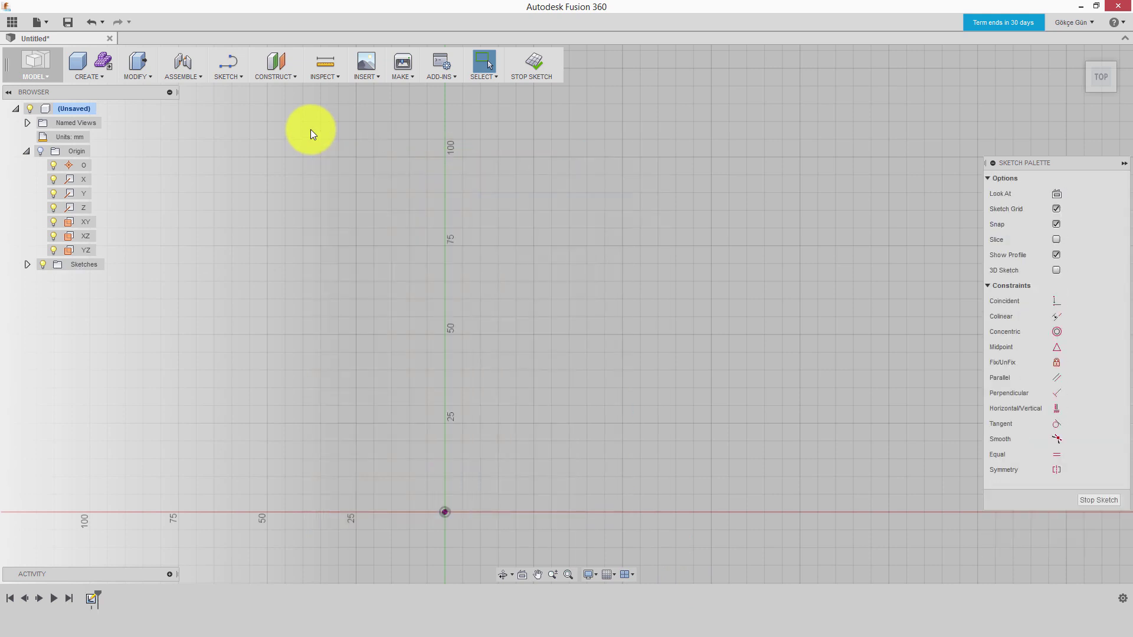
{"action": "left_click", "coordinate": [224, 77]}
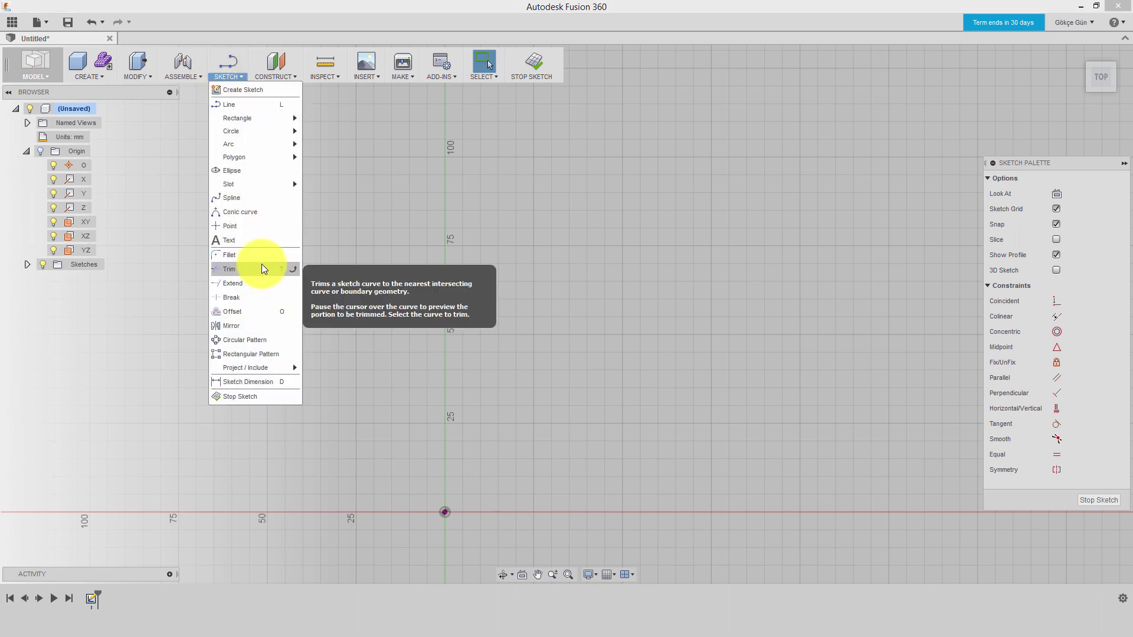
{"action": "left_click", "coordinate": [289, 269]}
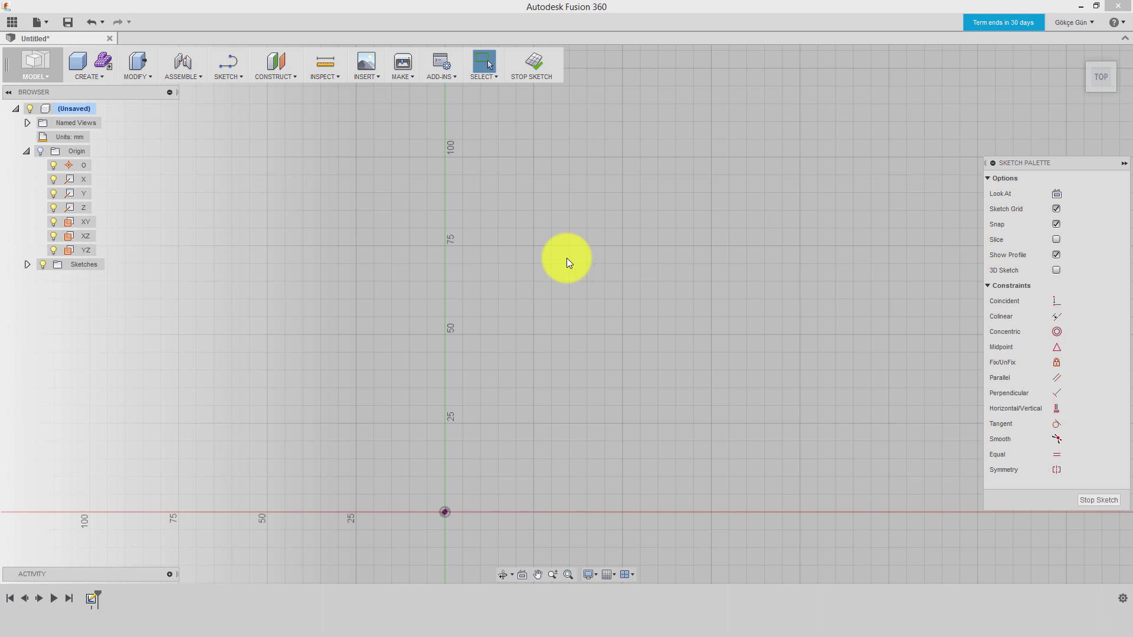
Step: Draw two diagonal lines that cross each other
{"action": "key", "text": "l"}
{"action": "left_click", "coordinate": [551, 211]}
{"action": "left_click", "coordinate": [739, 392]}
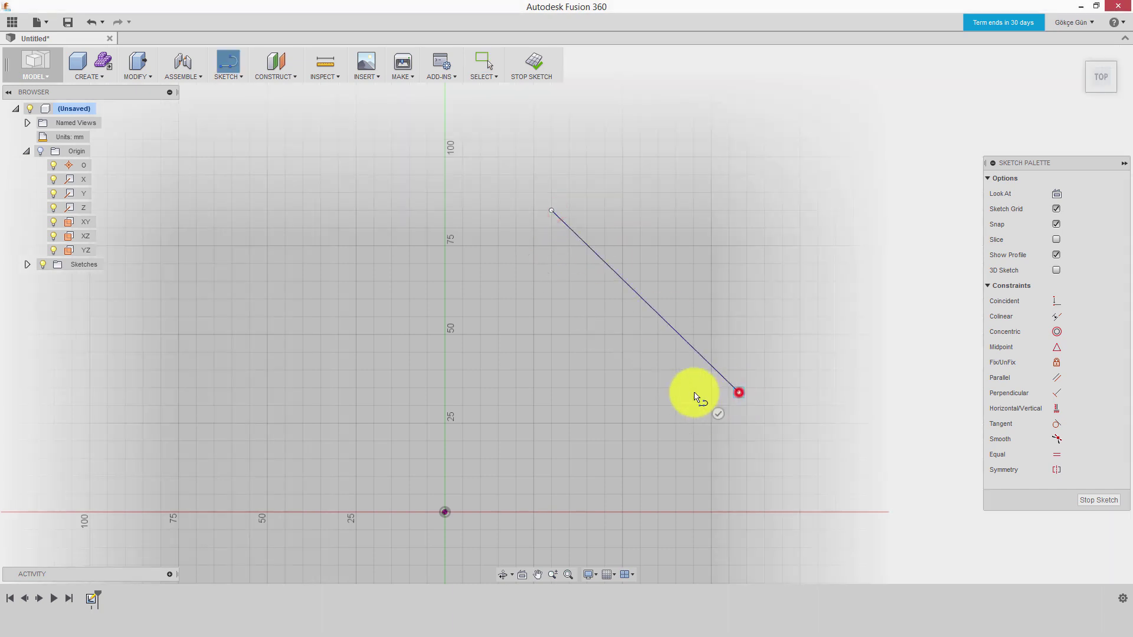
{"action": "key", "text": "Escape"}
{"action": "key", "text": "l"}
{"action": "left_click", "coordinate": [590, 400]}
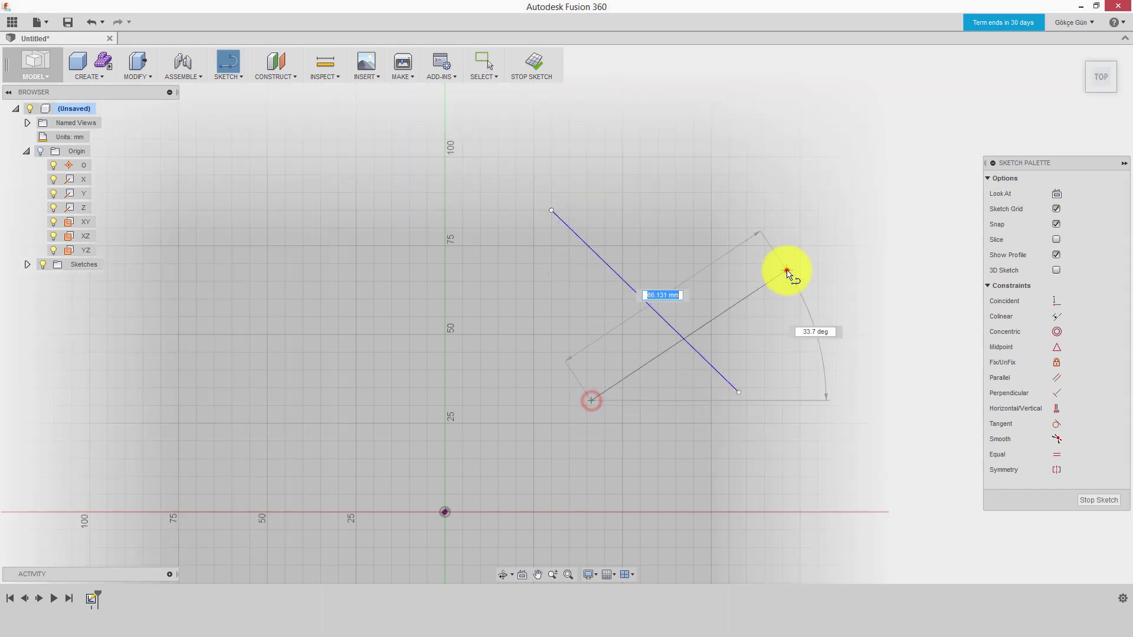
{"action": "left_click", "coordinate": [786, 271]}
{"action": "key", "text": "Escape"}
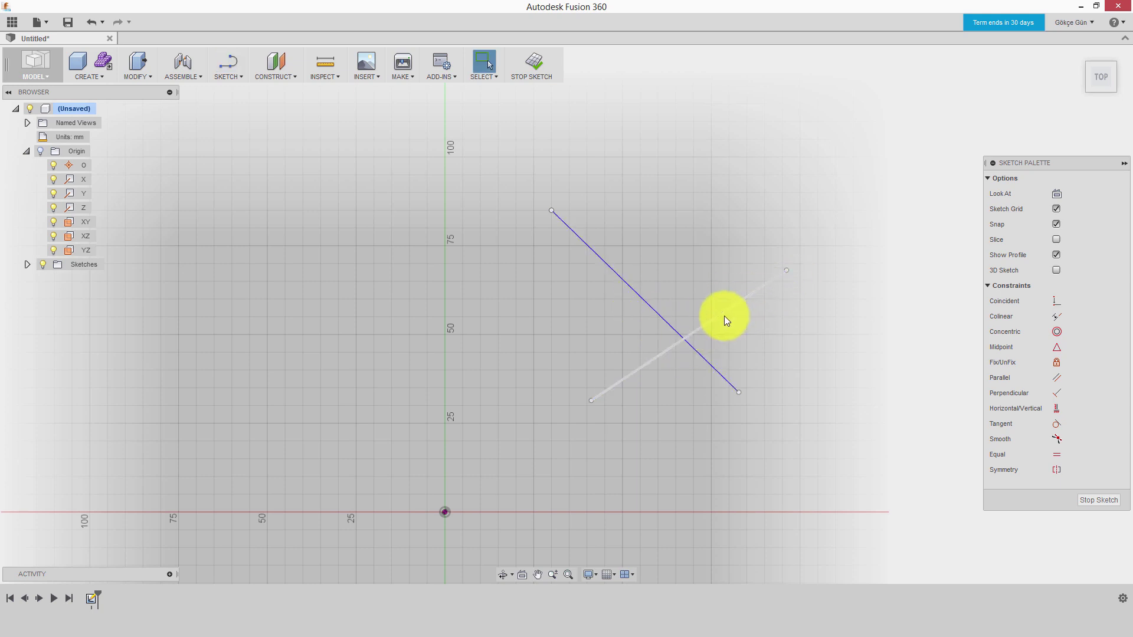
{"action": "left_click", "coordinate": [1056, 316]}
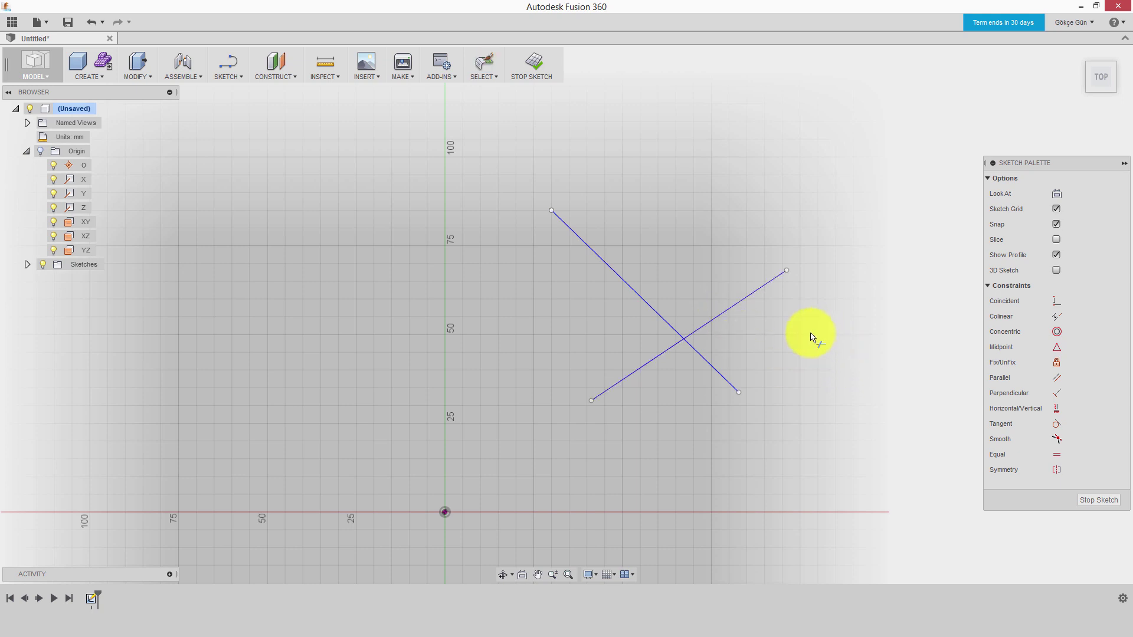
Step: Trim away the crossing line completely, leaving a single diagonal line
{"action": "left_click", "coordinate": [224, 76]}
{"action": "left_click", "coordinate": [689, 223]}
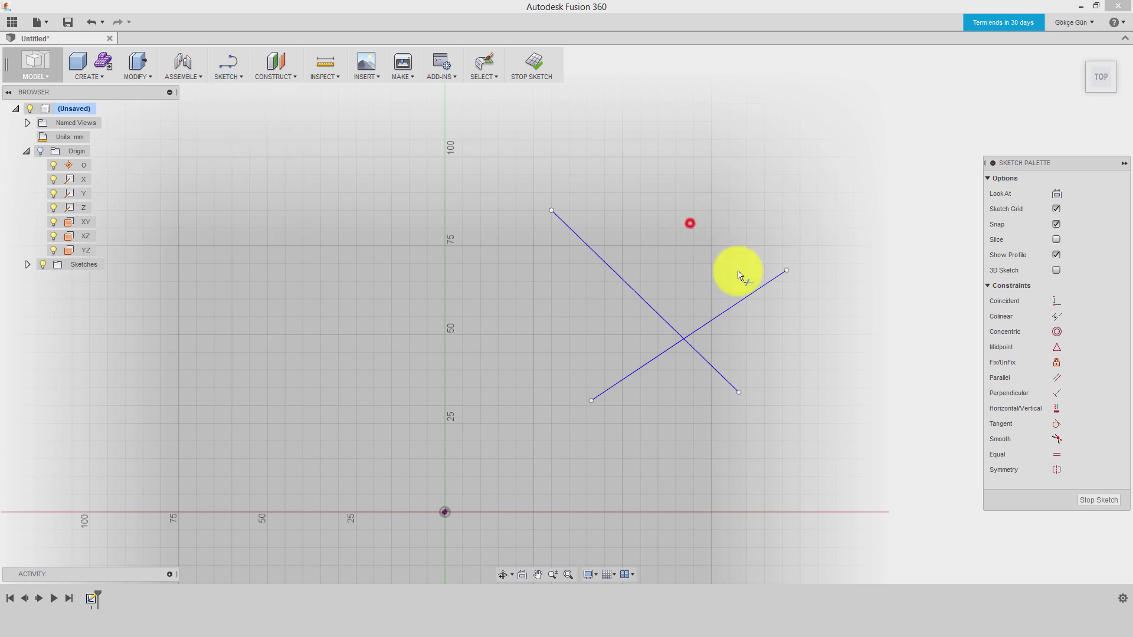
{"action": "key", "text": "t"}
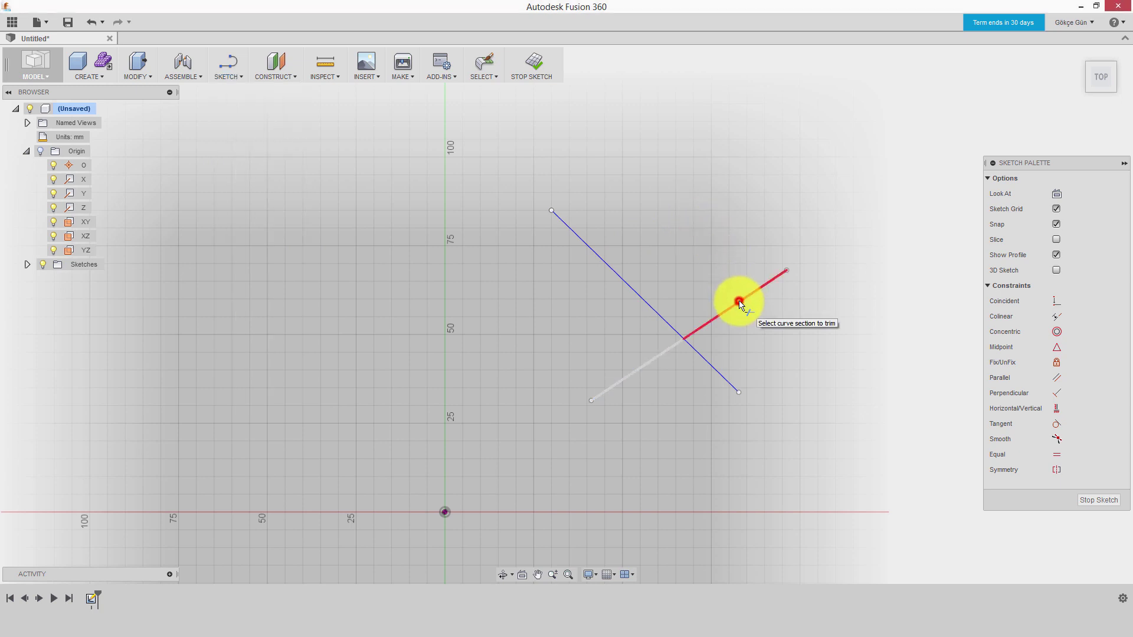
{"action": "left_click", "coordinate": [739, 303]}
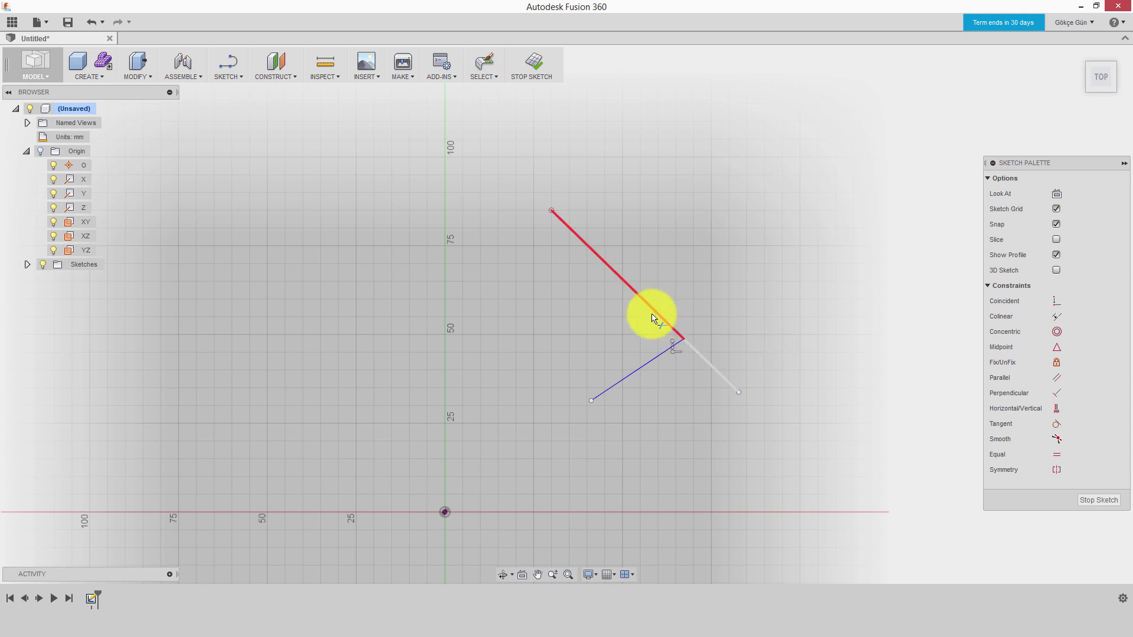
{"action": "left_click", "coordinate": [643, 363]}
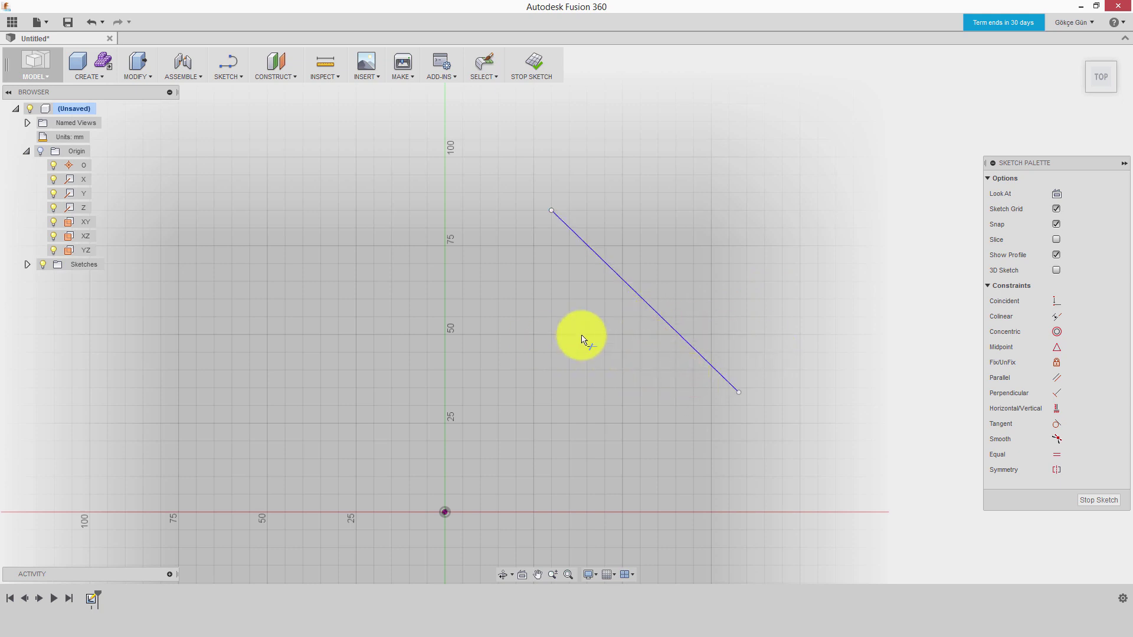
{"action": "left_click", "coordinate": [624, 278]}
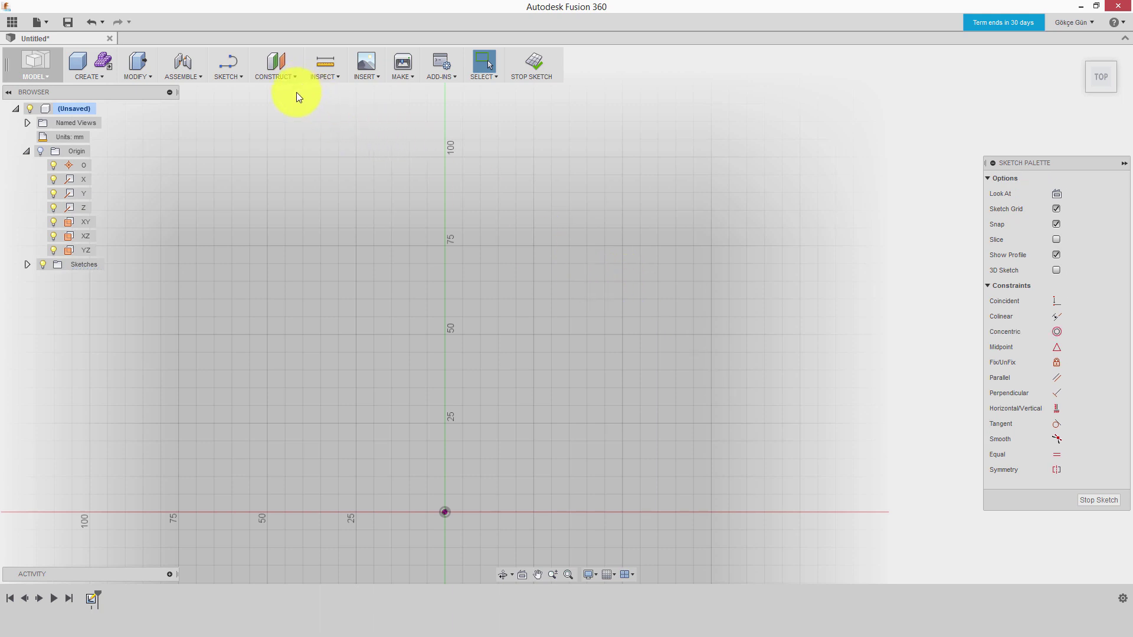
{"action": "left_click", "coordinate": [218, 77]}
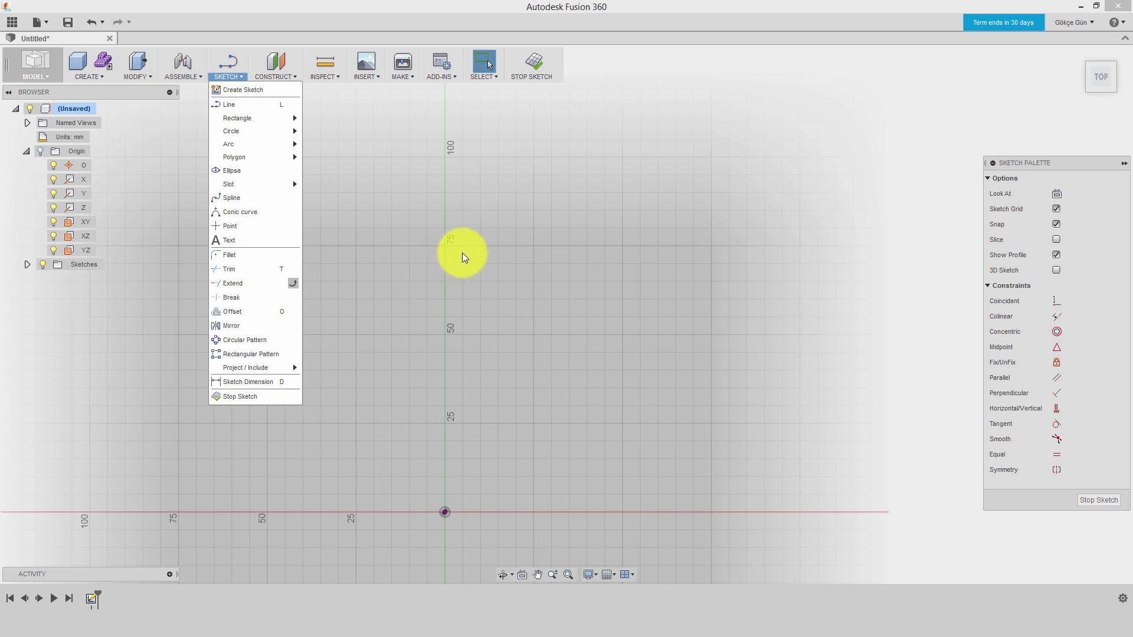
{"action": "left_click", "coordinate": [530, 252]}
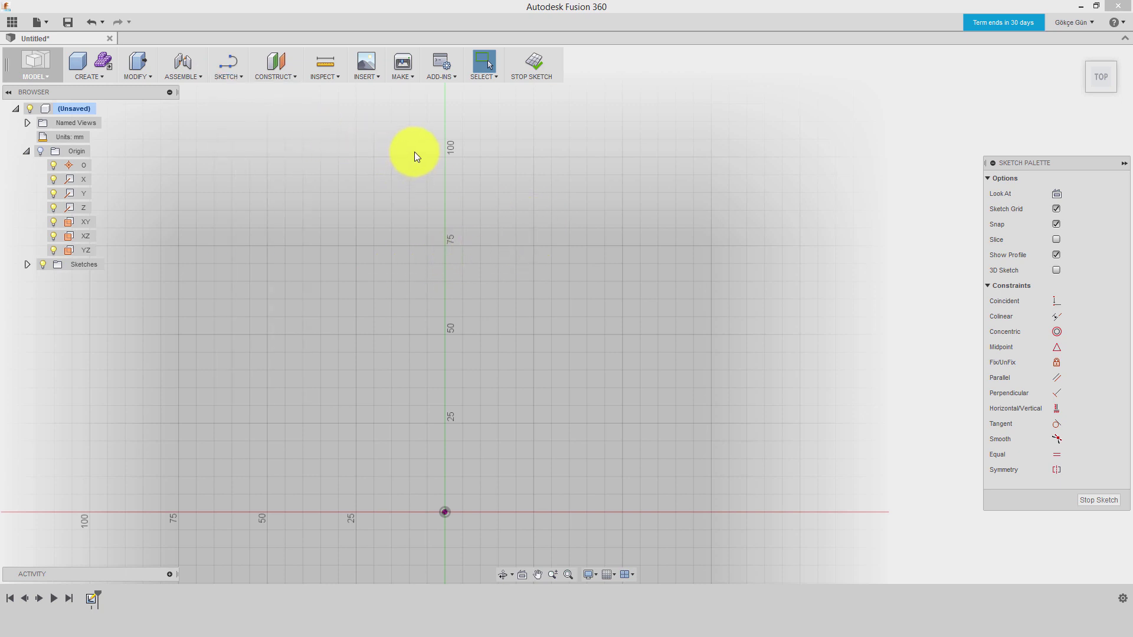
{"action": "key", "text": "l"}
{"action": "left_click", "coordinate": [582, 165]}
{"action": "left_click", "coordinate": [759, 381]}
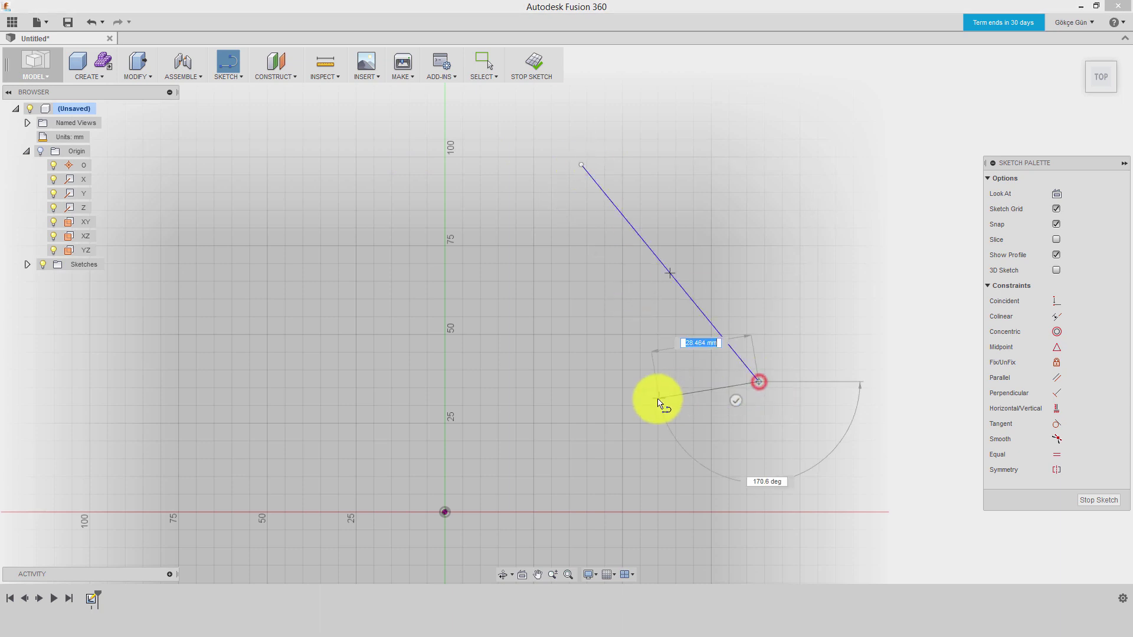
{"action": "key", "text": "Escape"}
{"action": "left_click", "coordinate": [534, 412]}
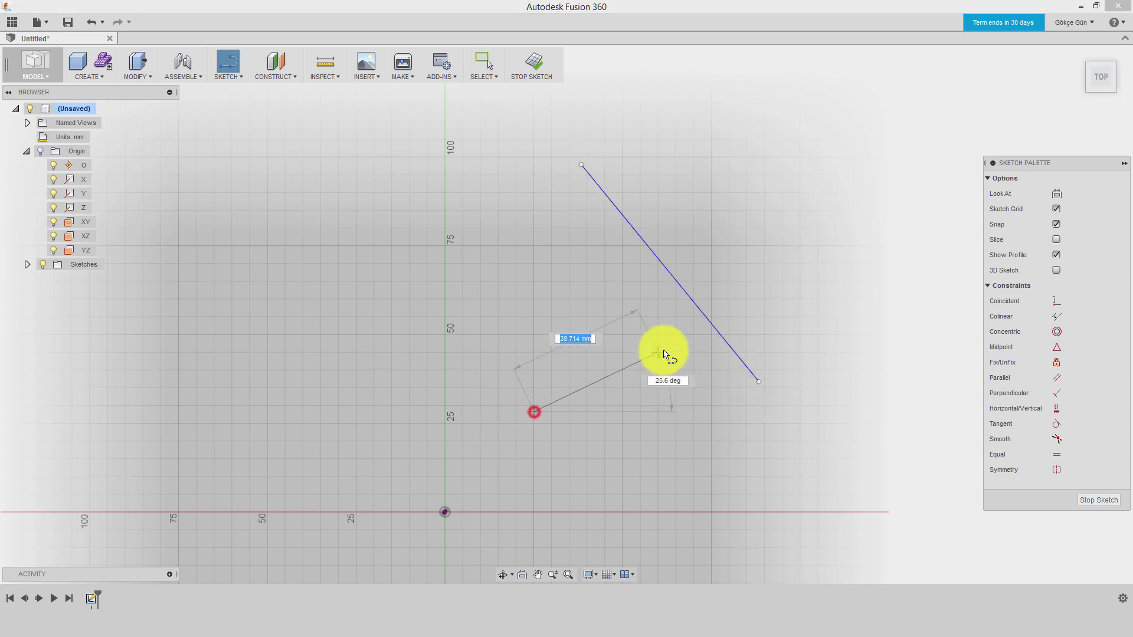
{"action": "left_click", "coordinate": [632, 347]}
{"action": "left_click", "coordinate": [224, 77]}
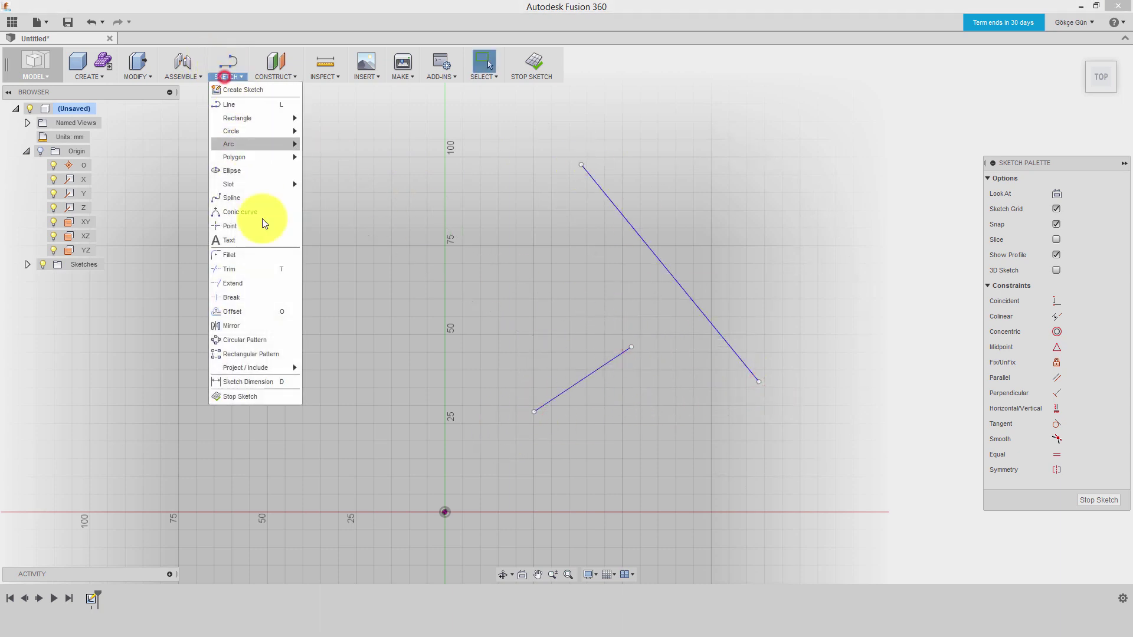
{"action": "left_click", "coordinate": [253, 285]}
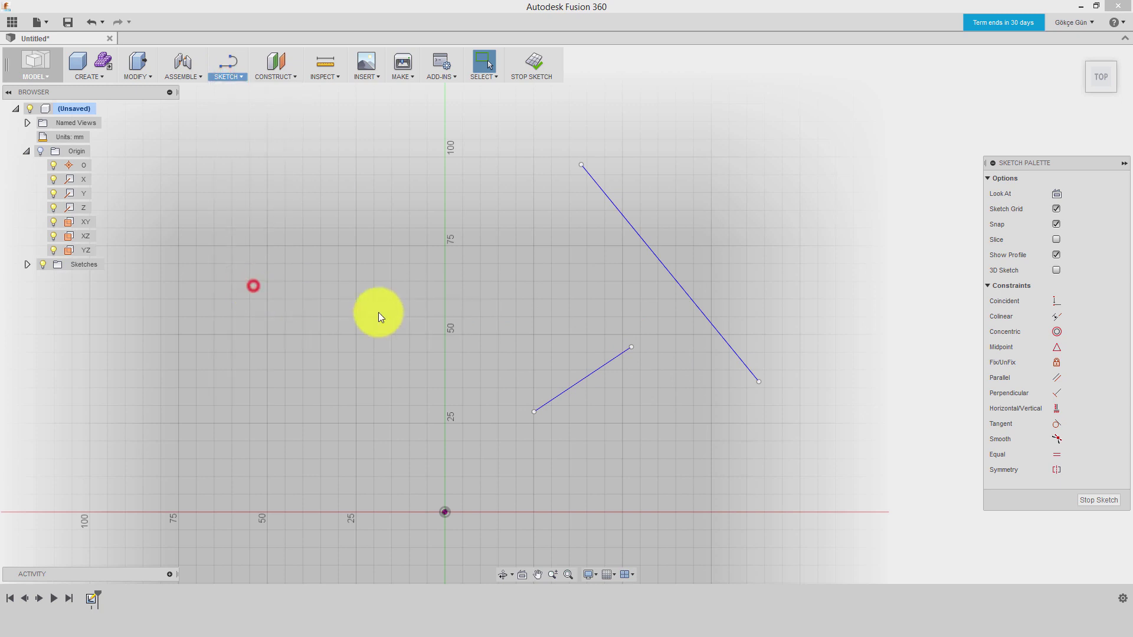
{"action": "left_click", "coordinate": [620, 354]}
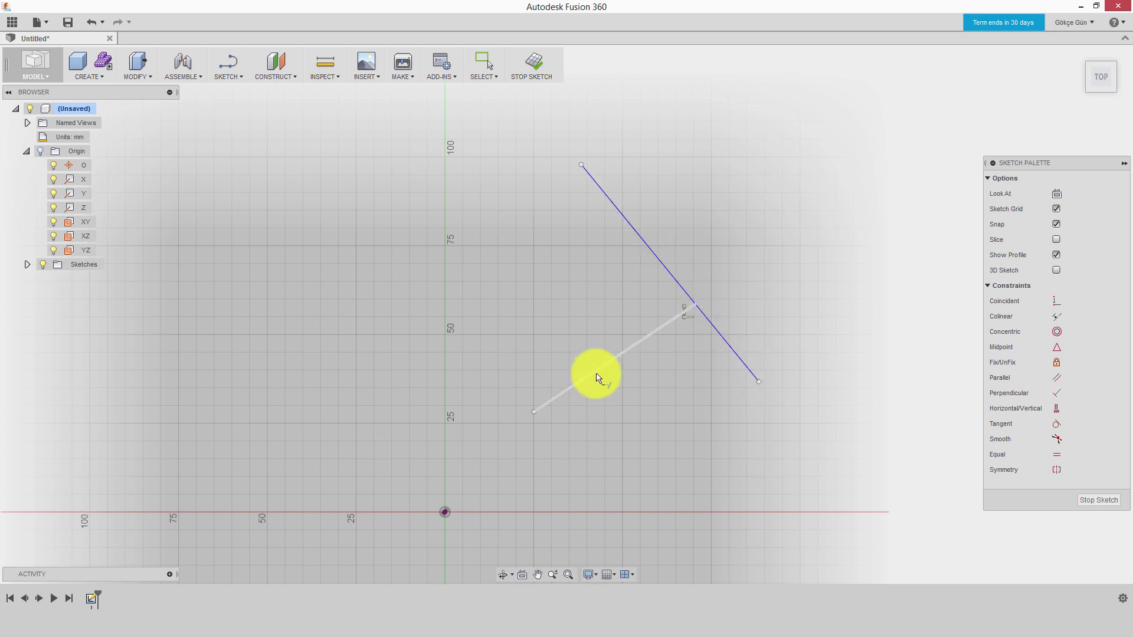
{"action": "key", "text": "Escape"}
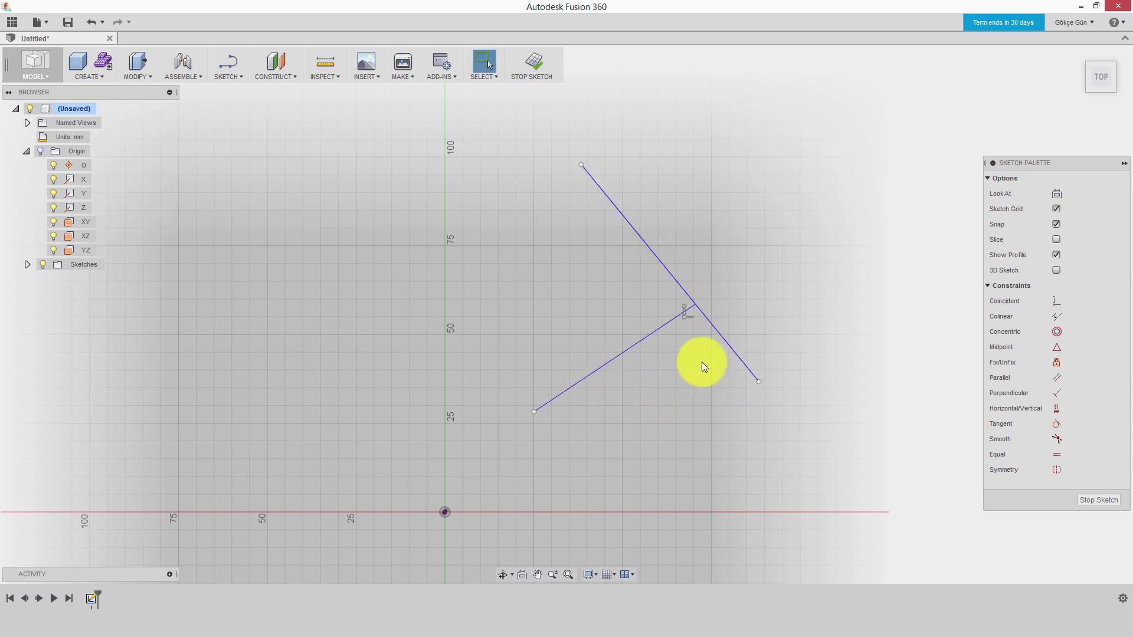
{"action": "left_click_drag", "start_coordinate": [682, 282], "coordinate": [678, 278]}
{"action": "key", "text": "Delete"}
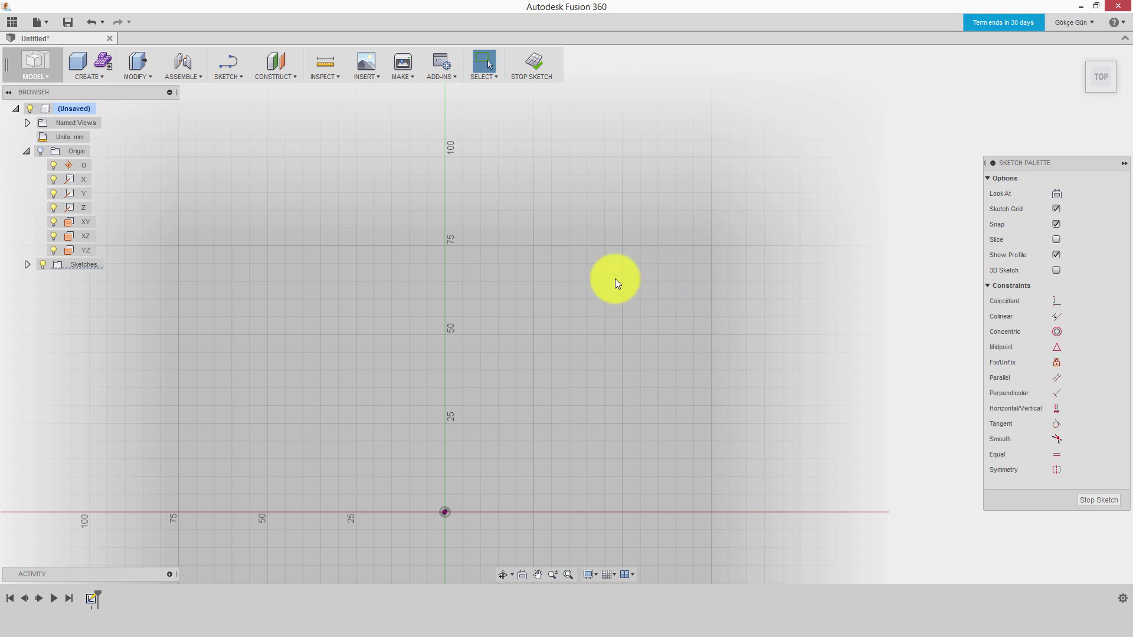
{"action": "left_click", "coordinate": [221, 77]}
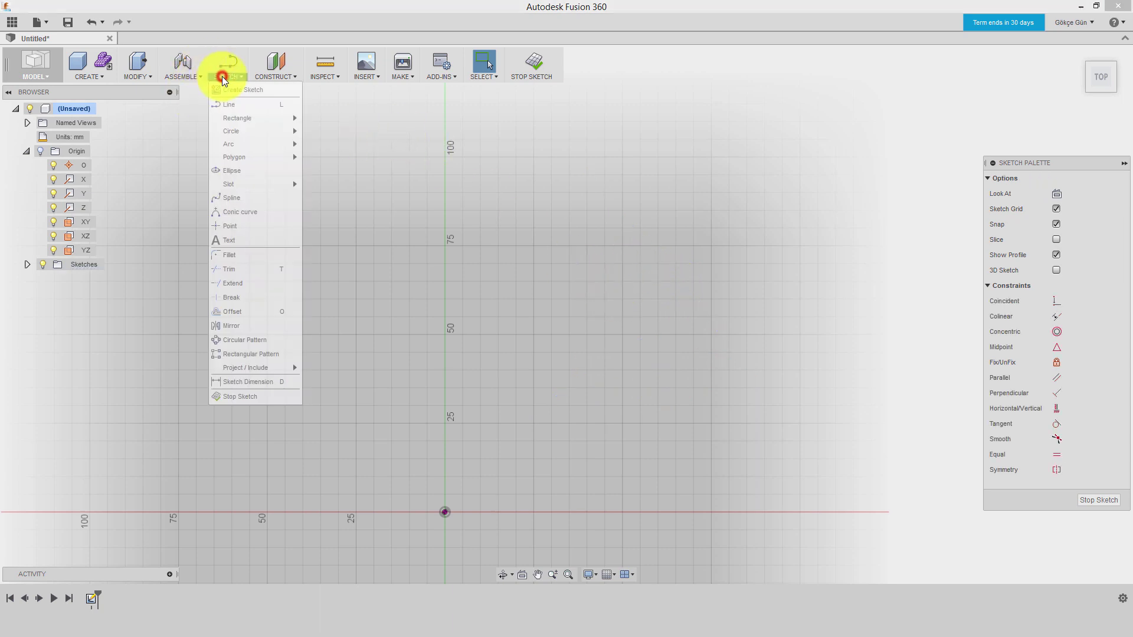
Step: Draw a shallow line and a steep line crossing it, up and right of the origin
{"action": "left_click", "coordinate": [260, 299]}
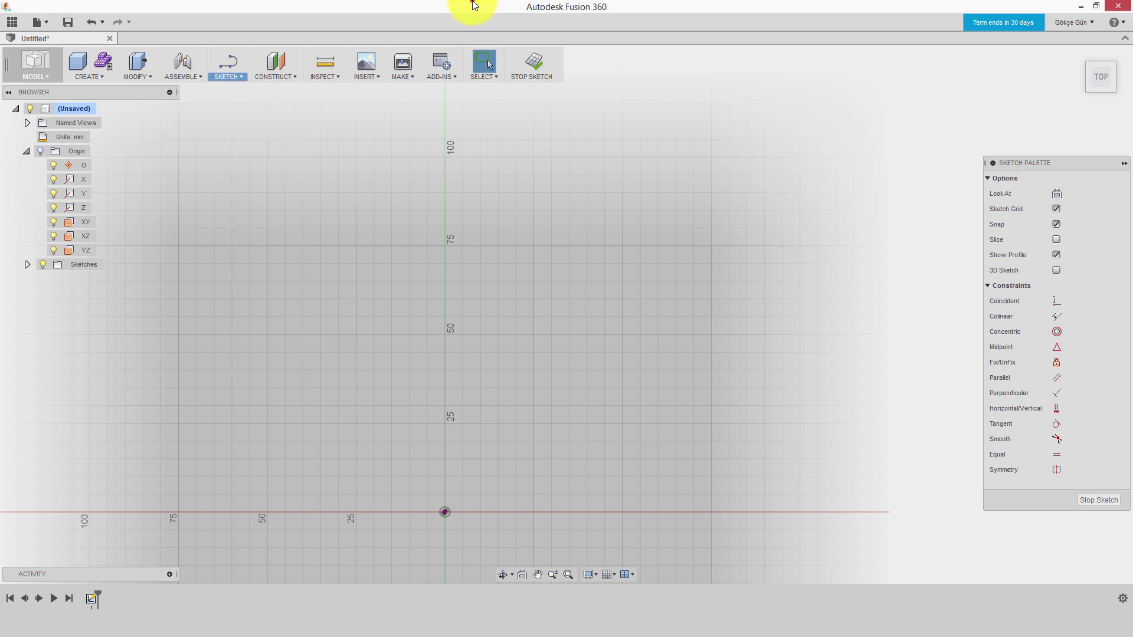
{"action": "left_click", "coordinate": [472, 373]}
{"action": "double_click", "coordinate": [717, 292]}
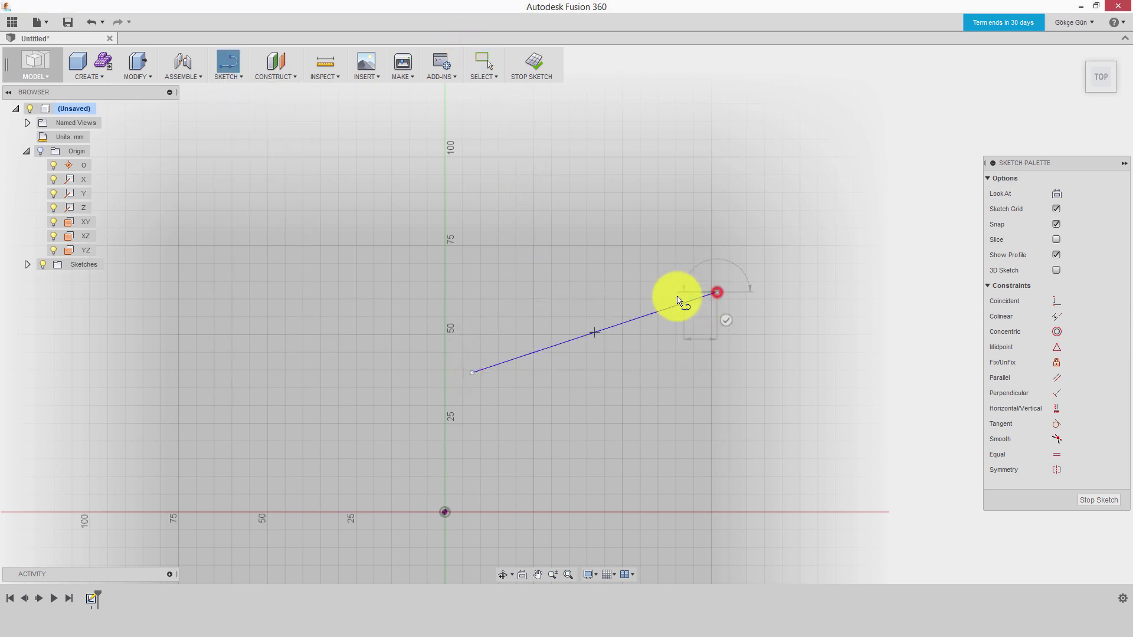
{"action": "left_click", "coordinate": [688, 503]}
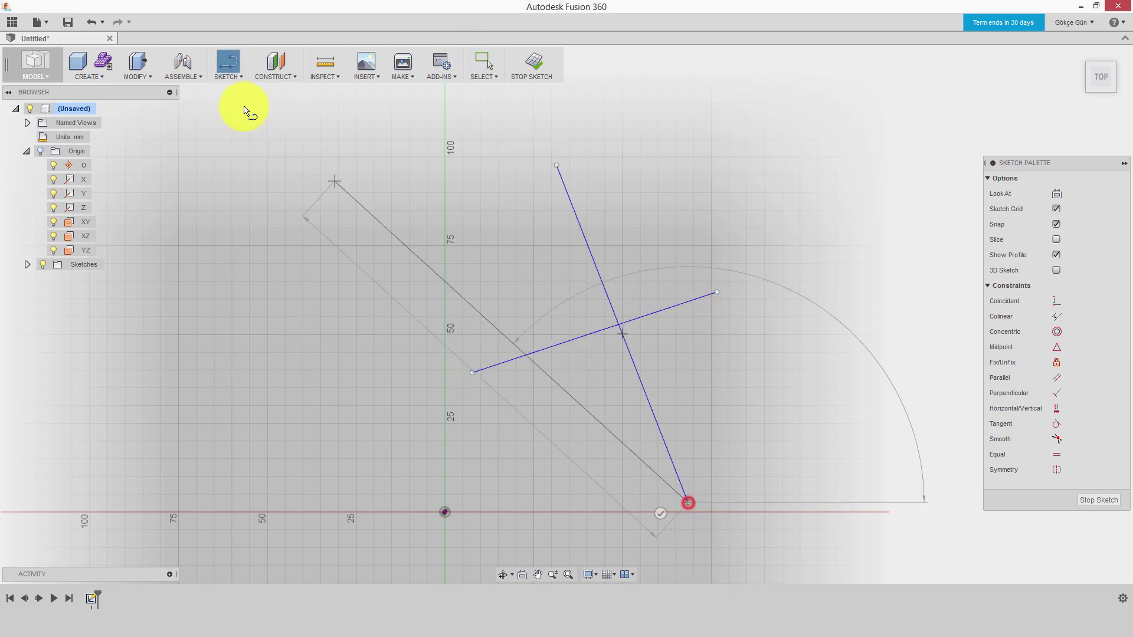
{"action": "left_click", "coordinate": [235, 77]}
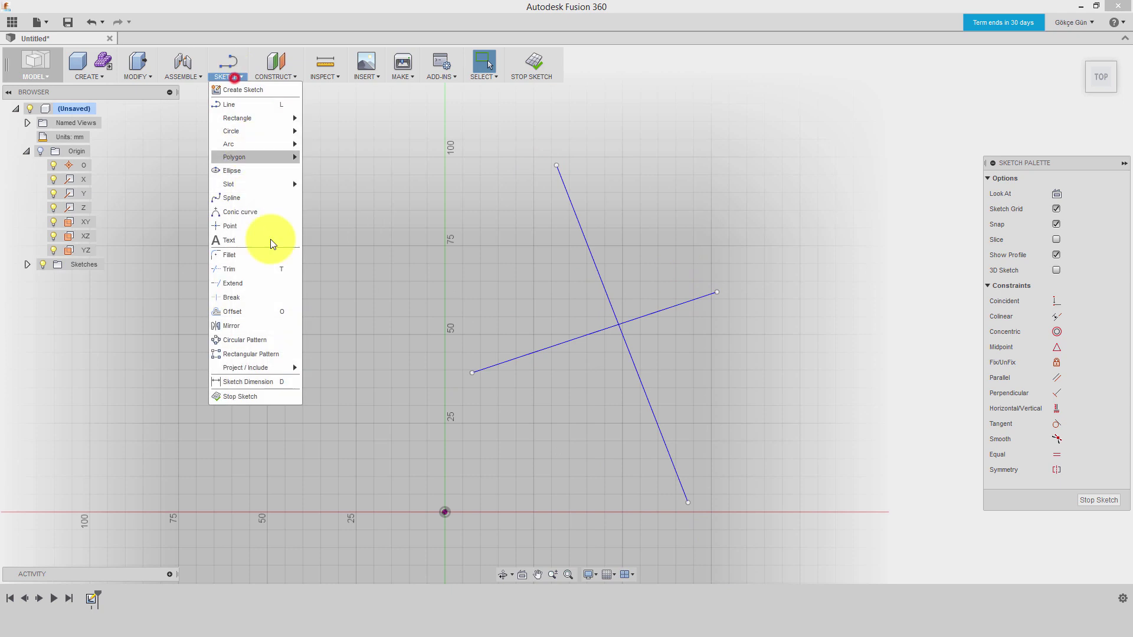
Step: Break the steep line at the crossing and swing its upper piece around
{"action": "left_click", "coordinate": [253, 296]}
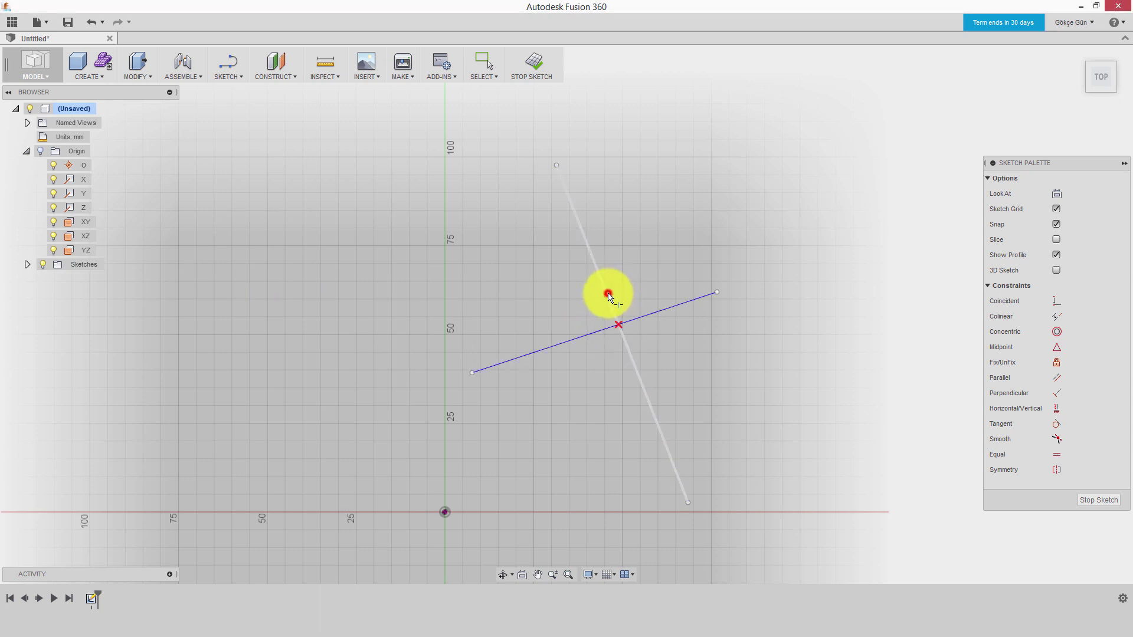
{"action": "left_click", "coordinate": [617, 322]}
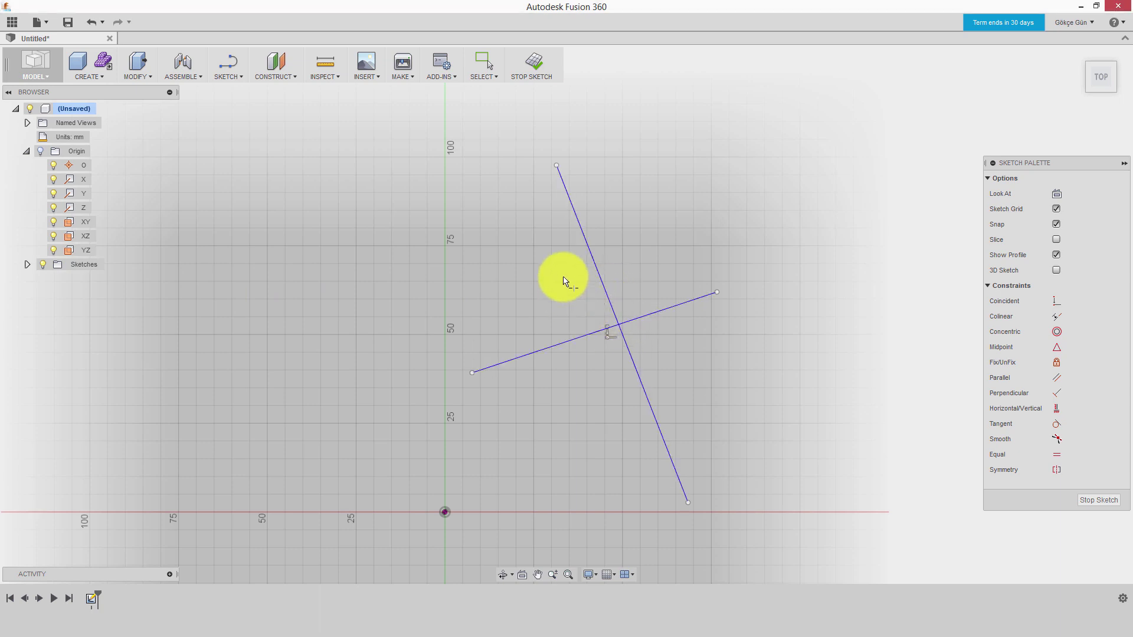
{"action": "key", "text": "Escape"}
{"action": "left_click", "coordinate": [597, 277]}
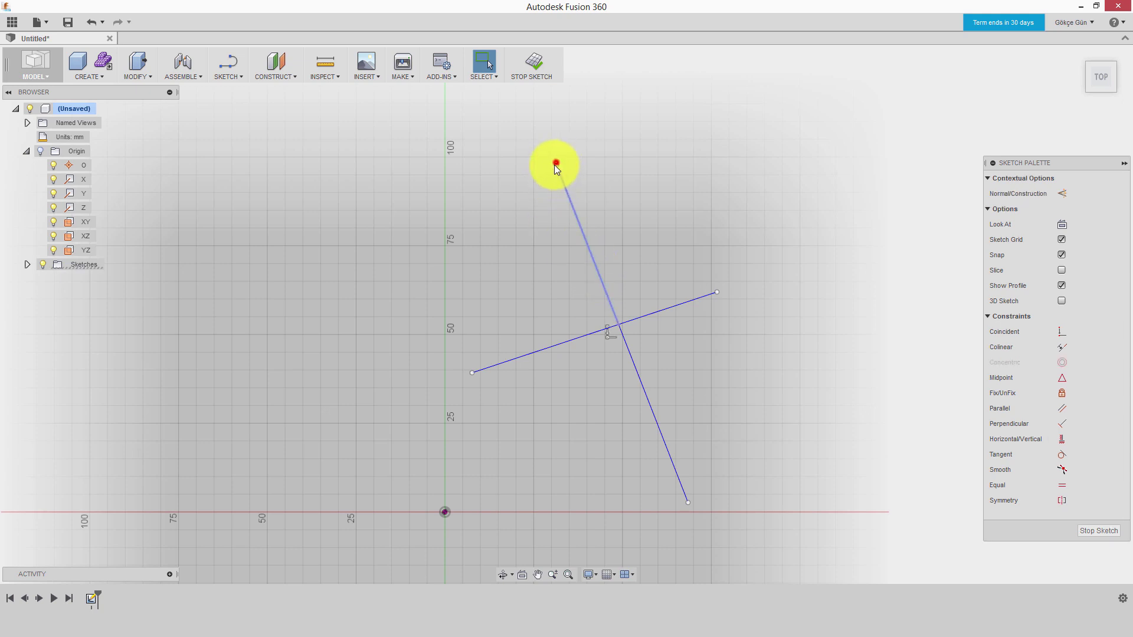
{"action": "mouse_move", "coordinate": [557, 165]}
{"action": "left_mouse_down"}
{"action": "mouse_move", "coordinate": [473, 200]}
{"action": "mouse_move", "coordinate": [640, 174]}
{"action": "left_mouse_up"}
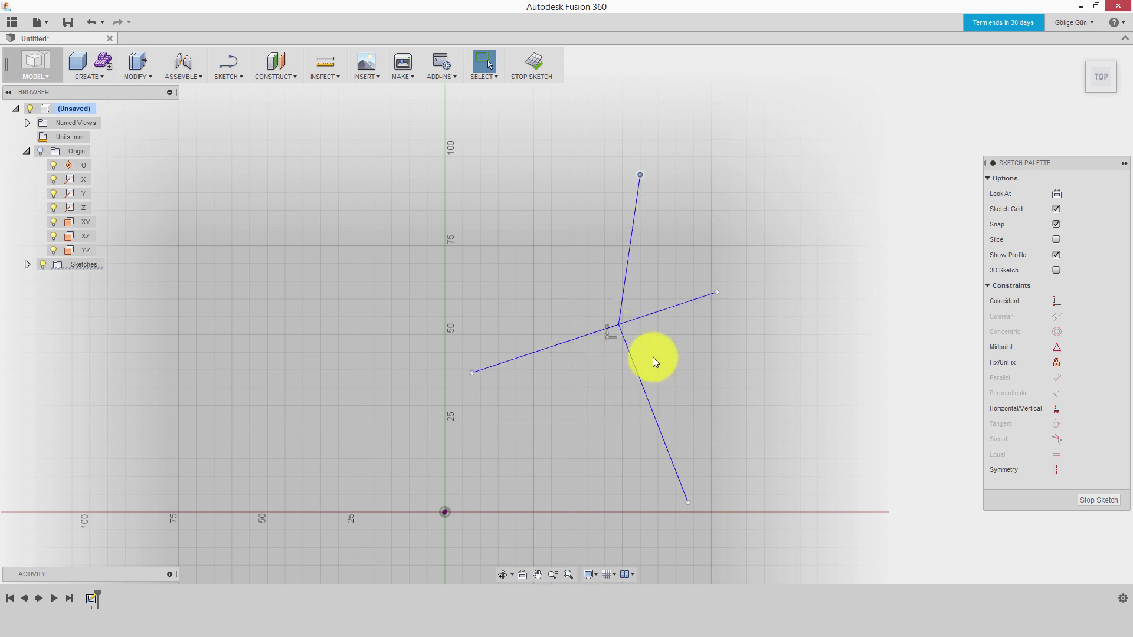
Step: Window-select all three line pieces and delete them
{"action": "left_click_drag", "start_coordinate": [660, 366], "coordinate": [583, 313]}
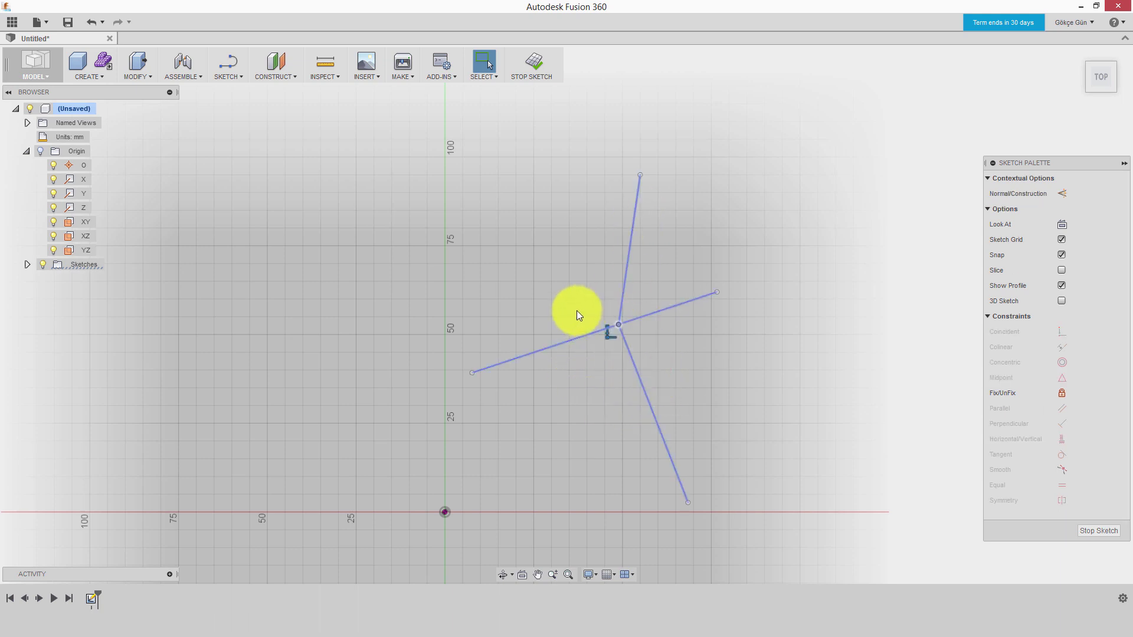
{"action": "key", "text": "Delete"}
{"action": "left_click", "coordinate": [231, 83]}
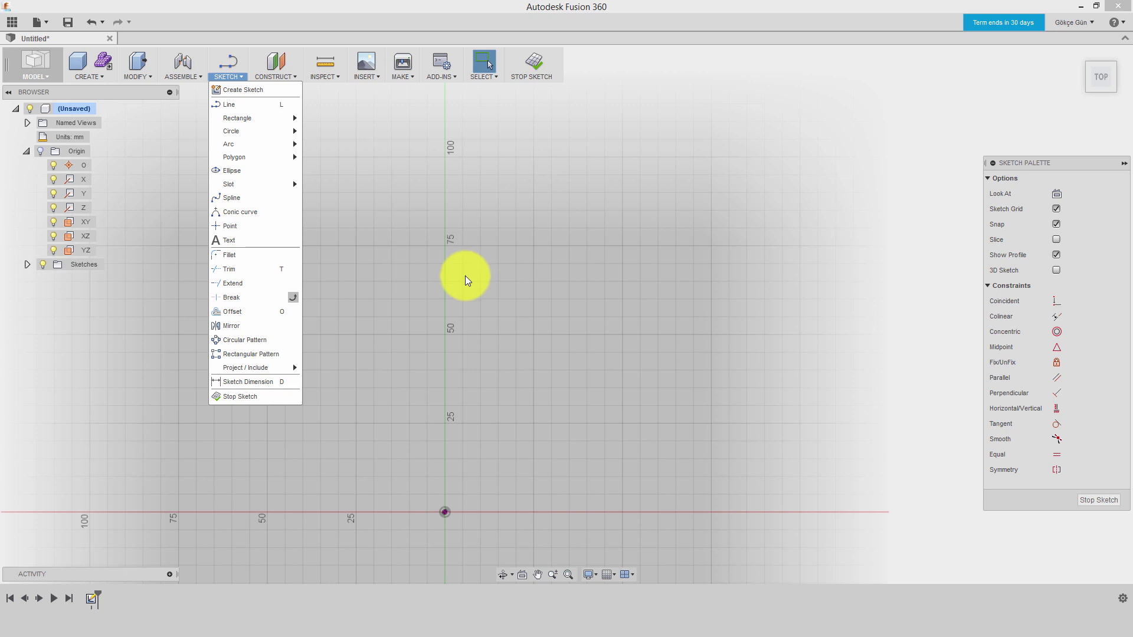
{"action": "left_click", "coordinate": [544, 319]}
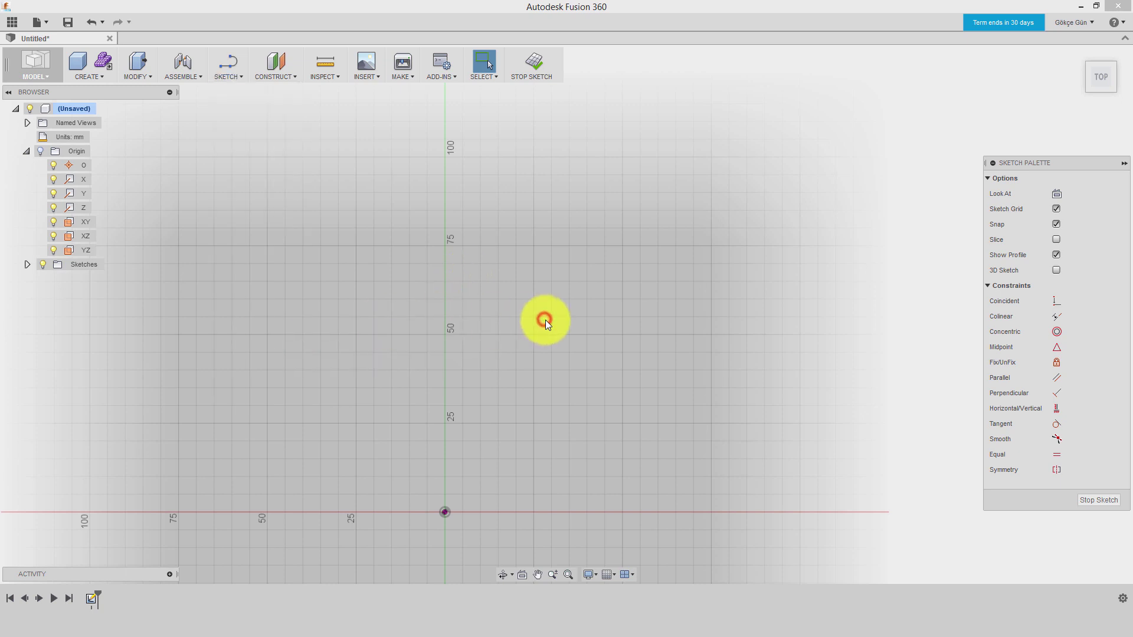
{"action": "key", "text": "r"}
{"action": "left_click", "coordinate": [524, 388]}
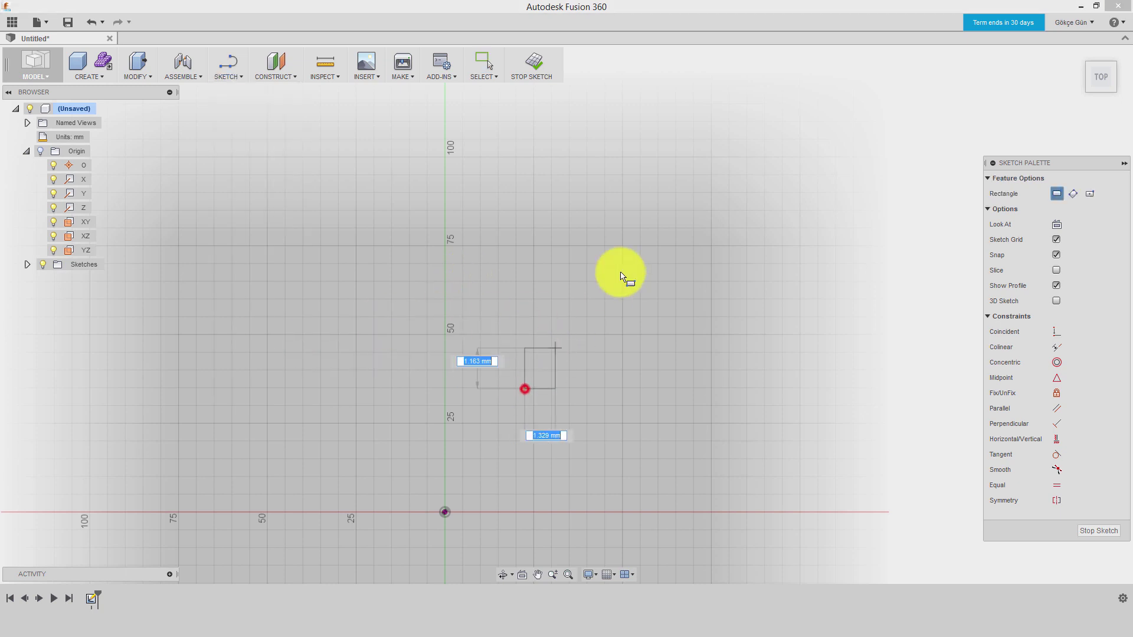
{"action": "left_click", "coordinate": [694, 193]}
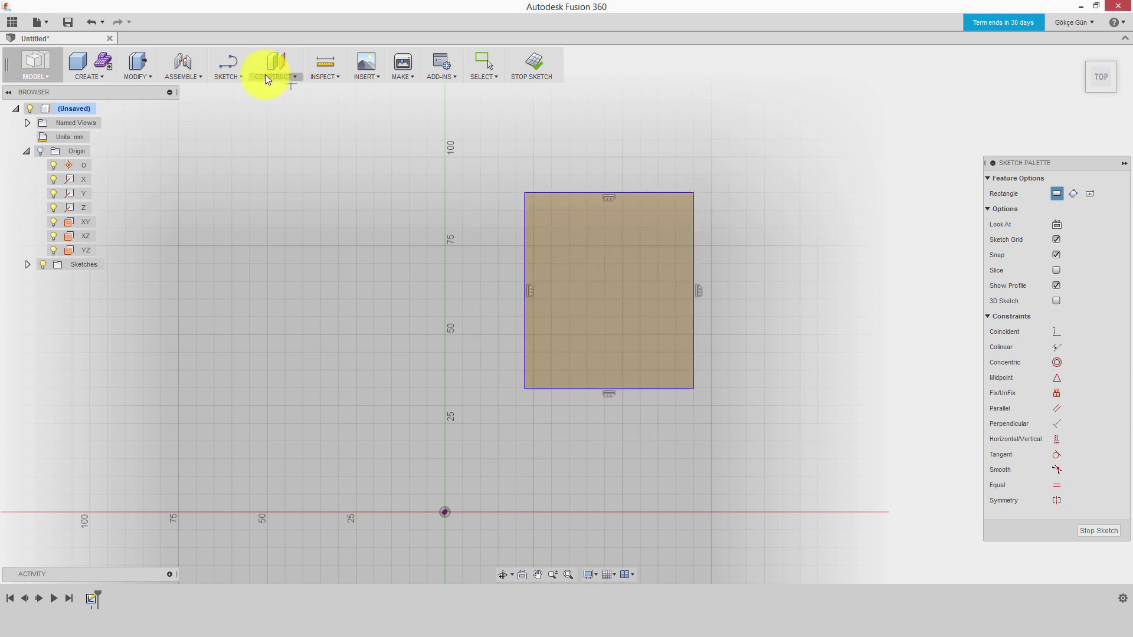
{"action": "left_click", "coordinate": [227, 76]}
{"action": "left_click", "coordinate": [263, 315]}
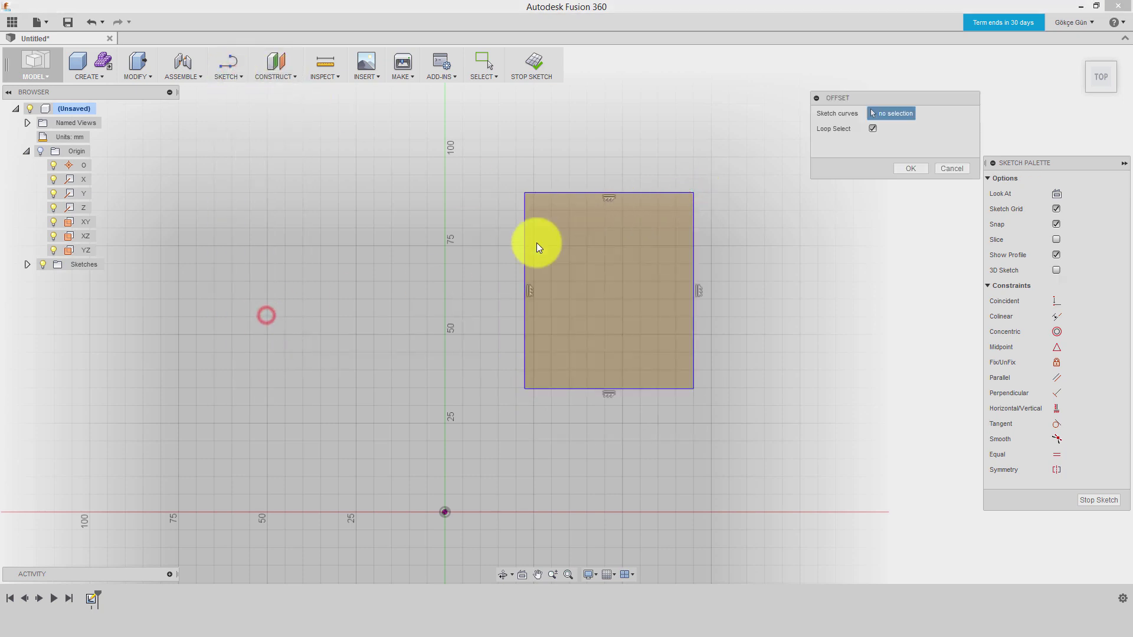
{"action": "left_click", "coordinate": [589, 190]}
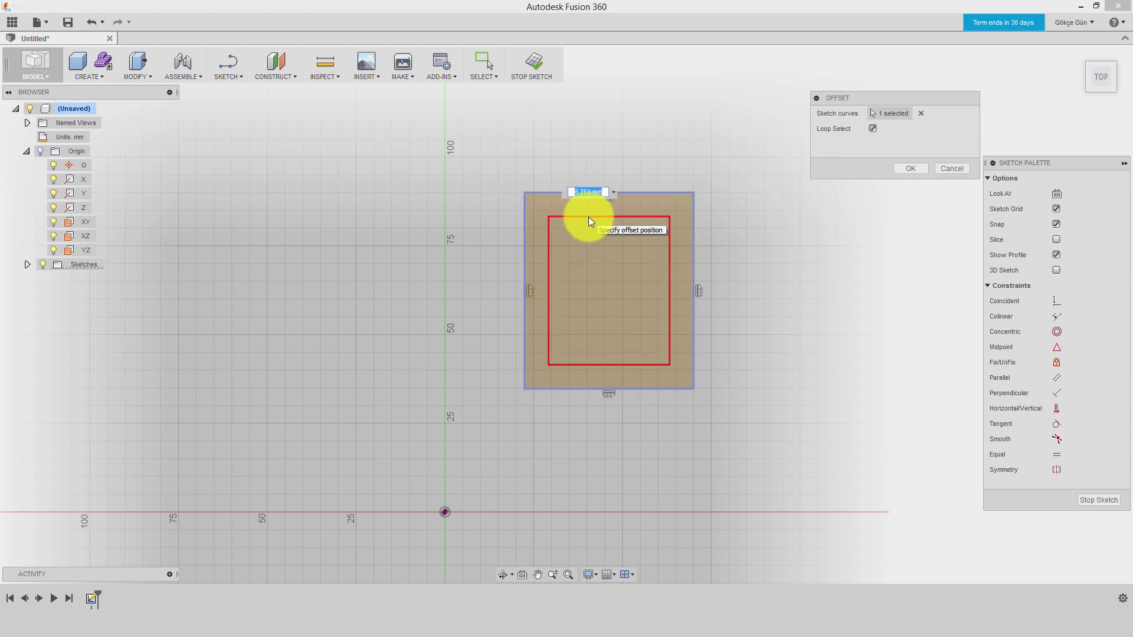
{"action": "type", "text": "5"}
{"action": "left_click", "coordinate": [588, 217]}
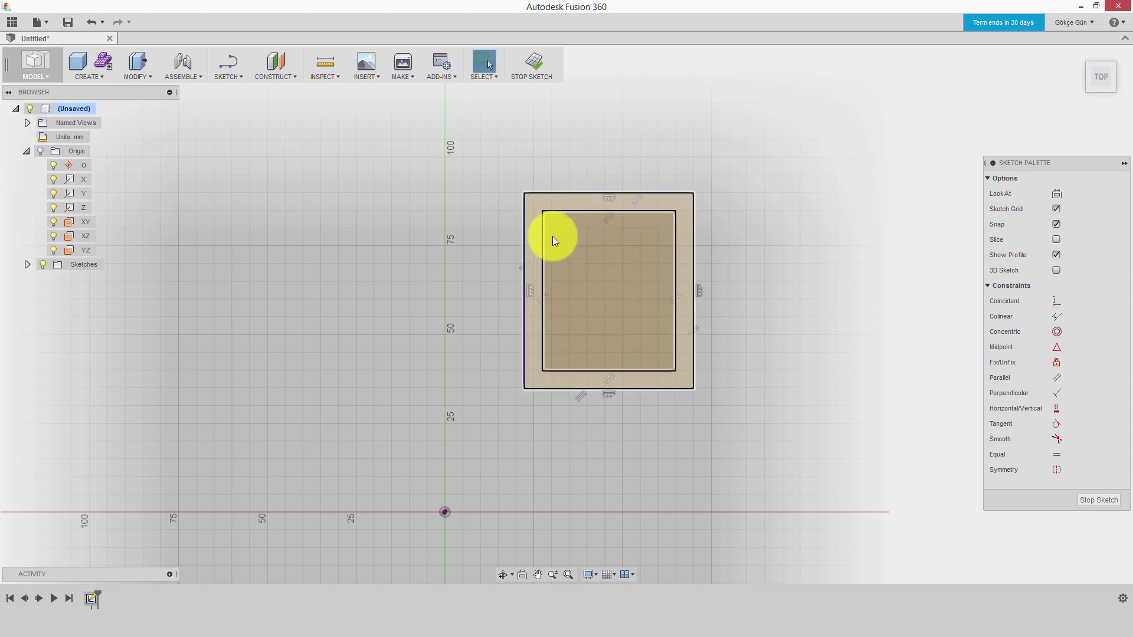
{"action": "key", "text": "o"}
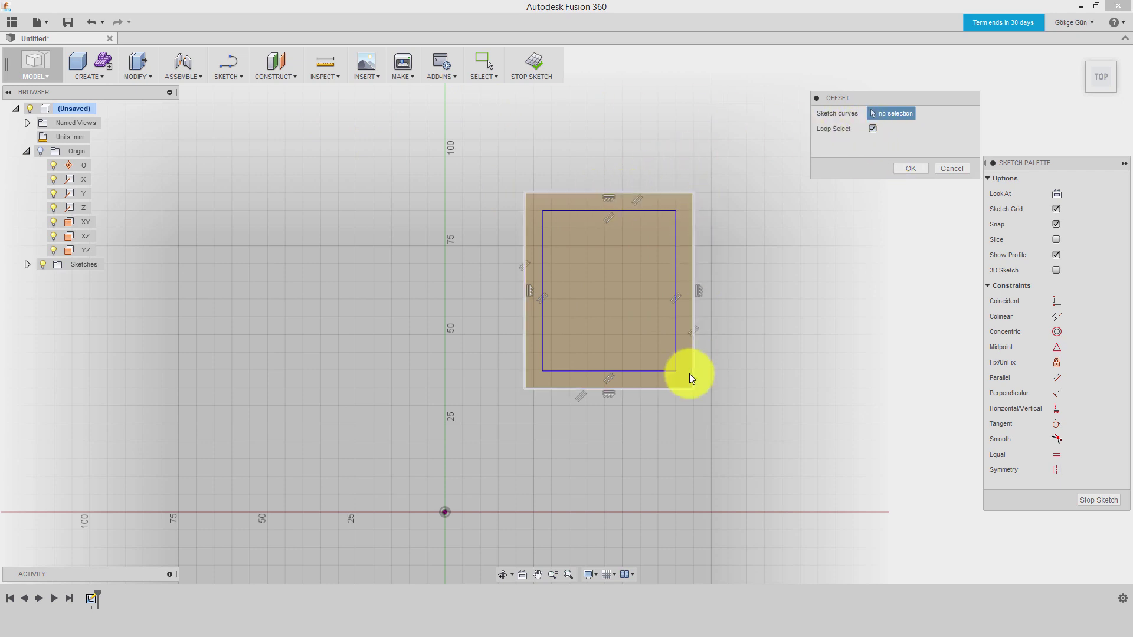
{"action": "left_click", "coordinate": [873, 129]}
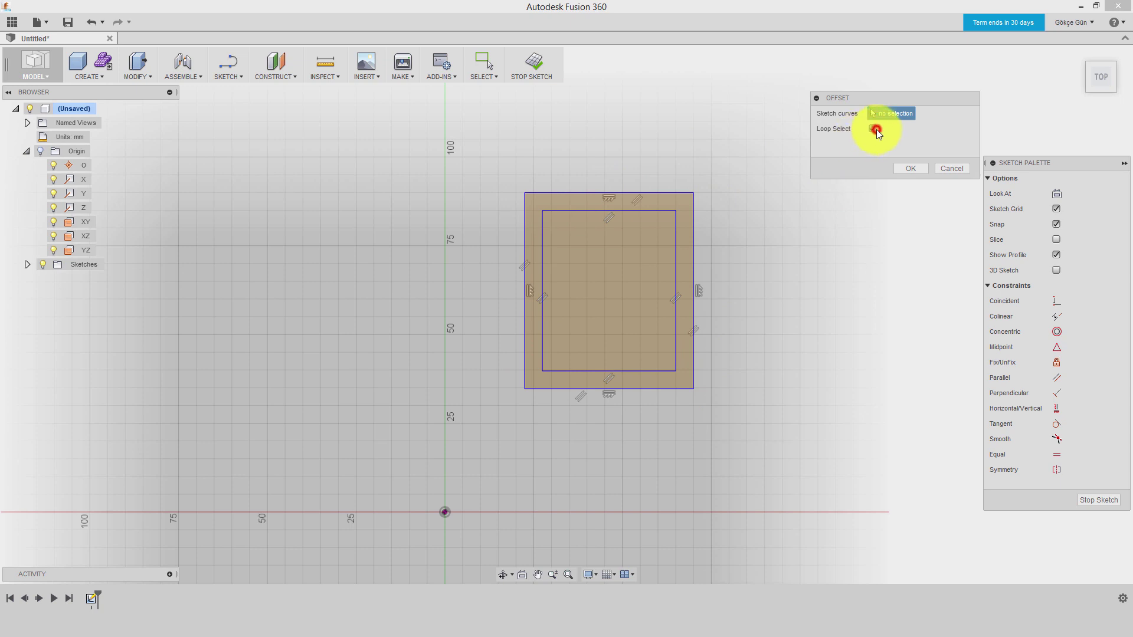
{"action": "left_click", "coordinate": [693, 312]}
{"action": "left_click", "coordinate": [731, 306]}
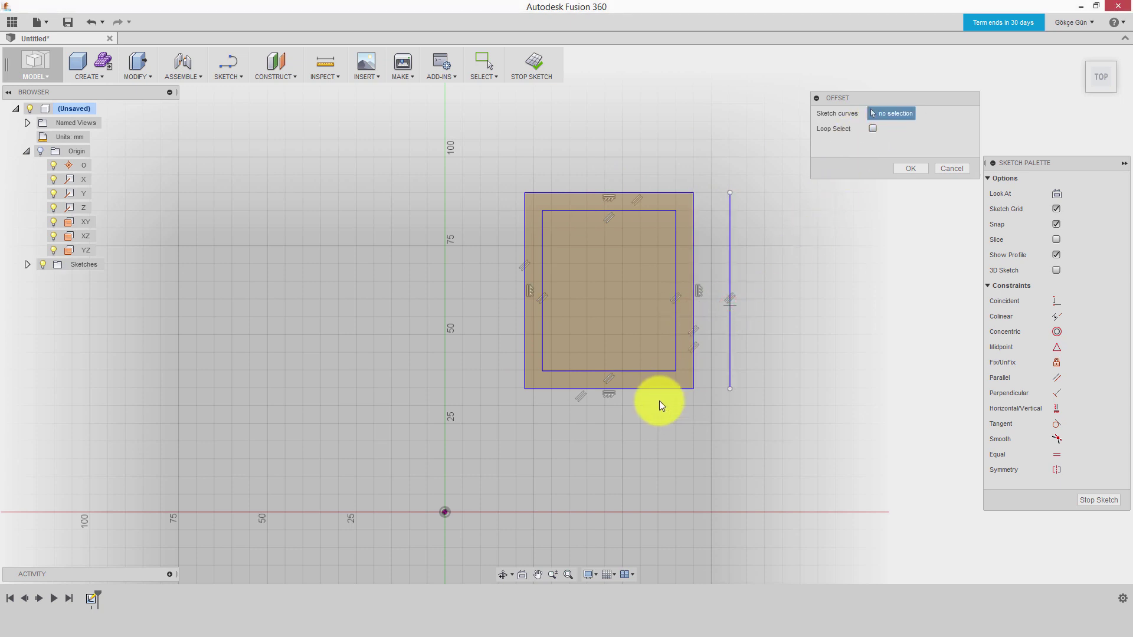
{"action": "left_click", "coordinate": [910, 168]}
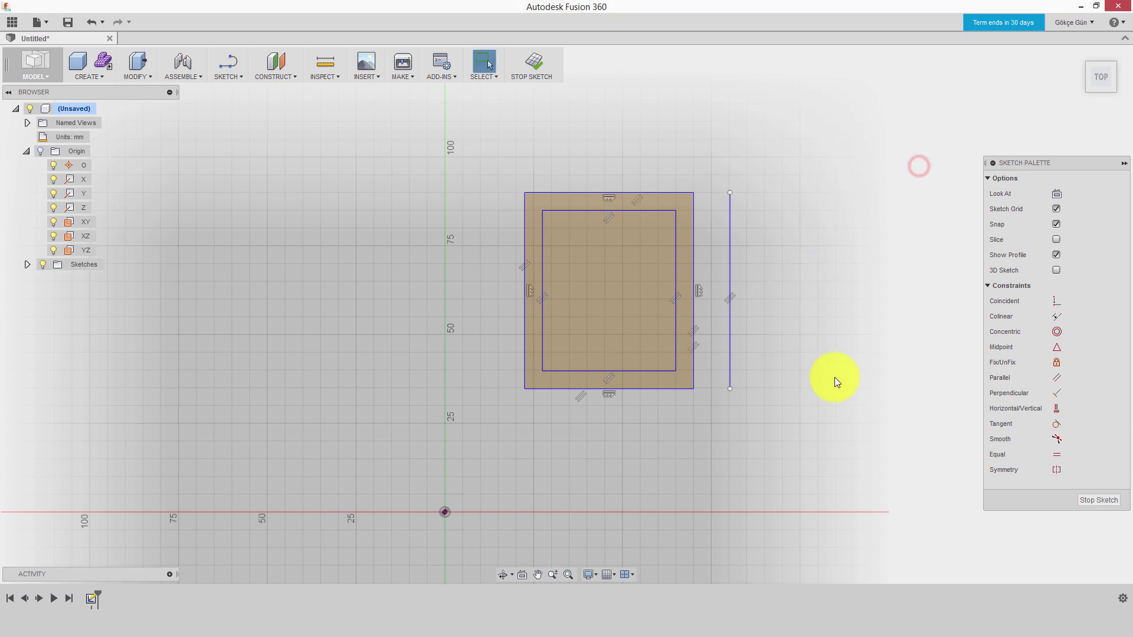
{"action": "left_click_drag", "start_coordinate": [770, 445], "coordinate": [478, 144]}
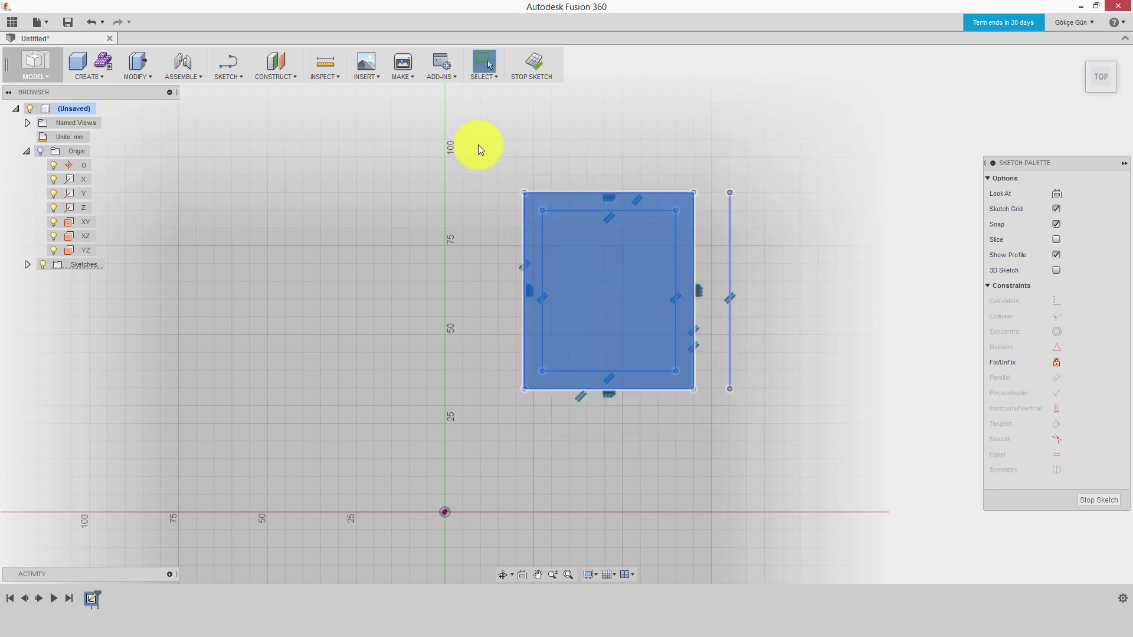
{"action": "key", "text": "Delete"}
{"action": "left_click", "coordinate": [228, 76]}
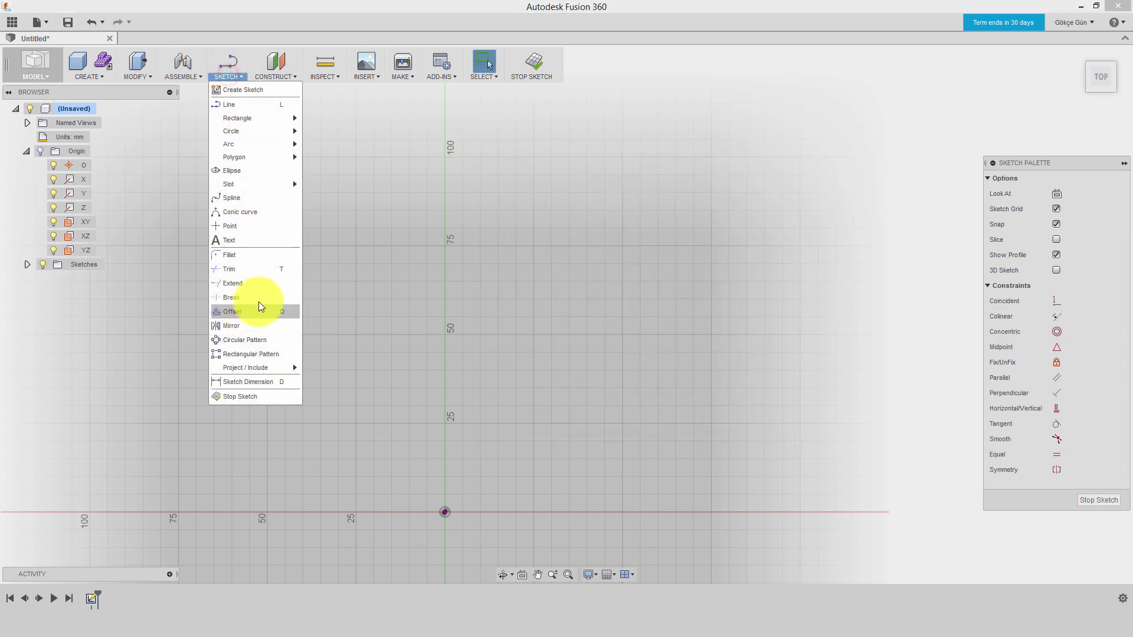
Step: Draw a 50 mm circle centred on the origin and dimension it Ø50
{"action": "left_click", "coordinate": [479, 4]}
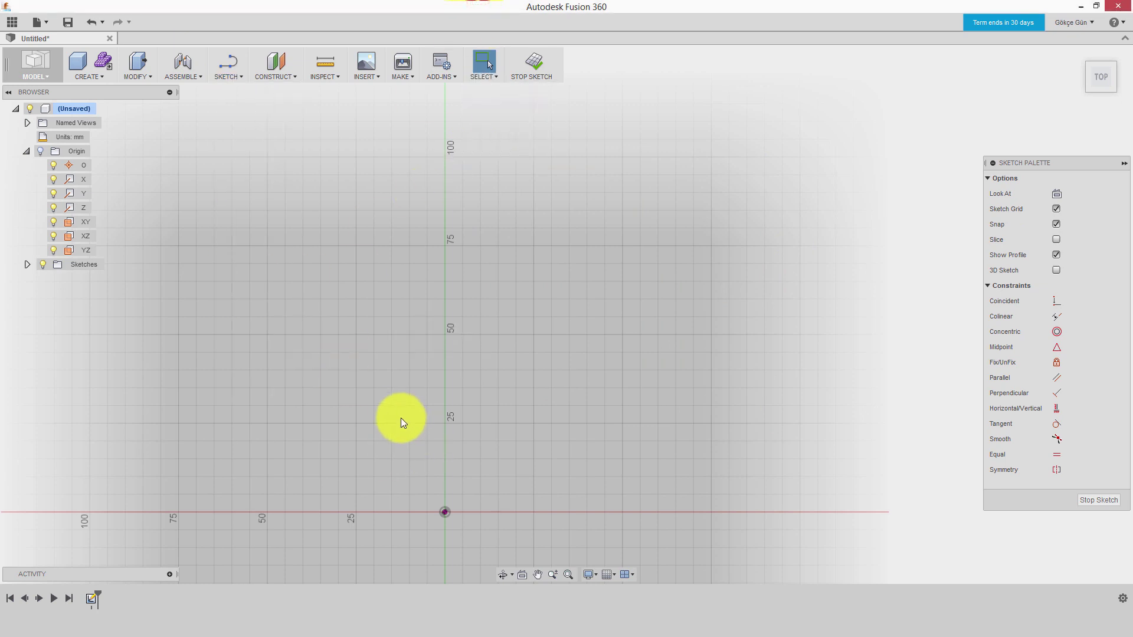
{"action": "key", "text": "c"}
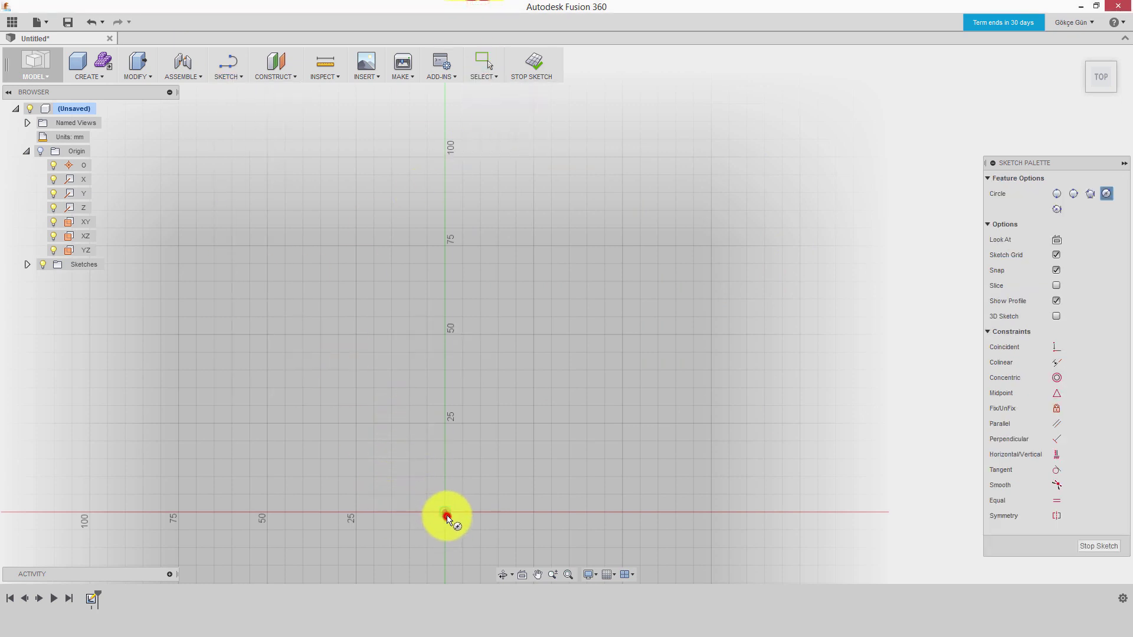
{"action": "left_click", "coordinate": [447, 513]}
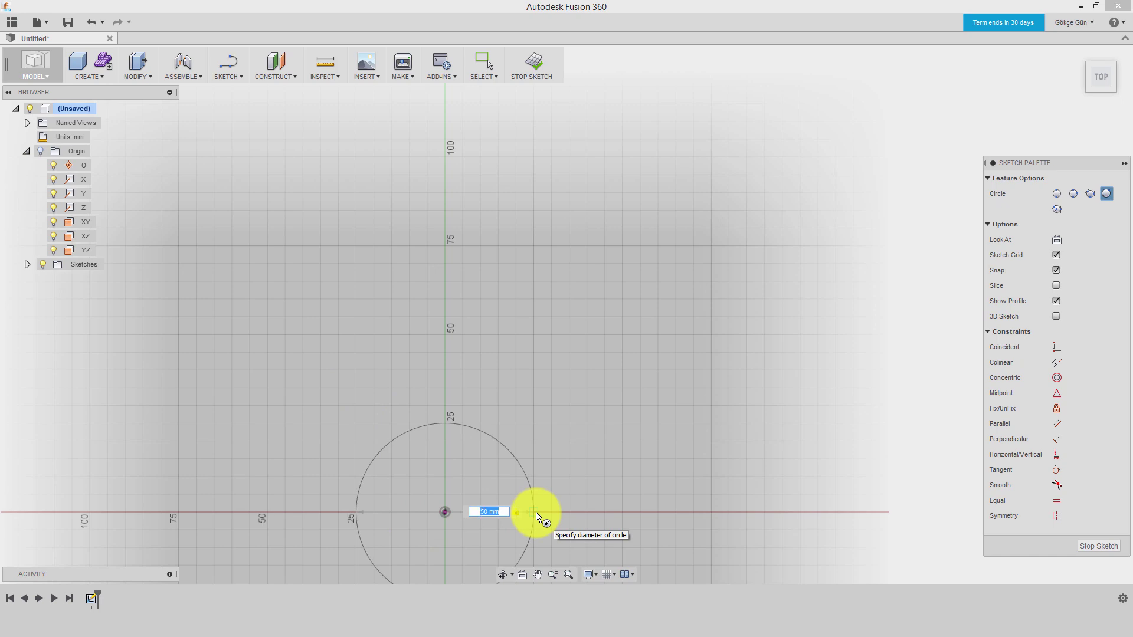
{"action": "left_click", "coordinate": [537, 517]}
{"action": "key", "text": "Escape"}
{"action": "scroll", "coordinate": [491, 310], "scroll_direction": "down", "scroll_amount": 2}
{"action": "scroll", "coordinate": [440, 488], "scroll_direction": "up", "scroll_amount": 2}
{"action": "scroll", "coordinate": [573, 378], "scroll_direction": "up", "scroll_amount": 2}
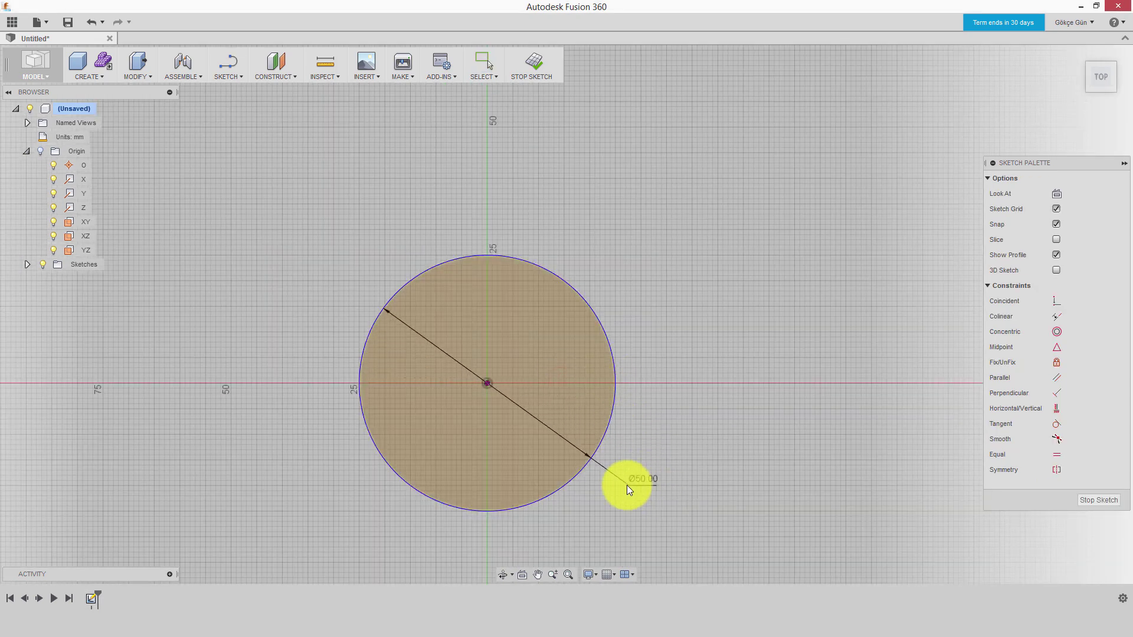
{"action": "left_click", "coordinate": [664, 465]}
{"action": "key", "text": "Return"}
{"action": "key", "text": "Escape"}
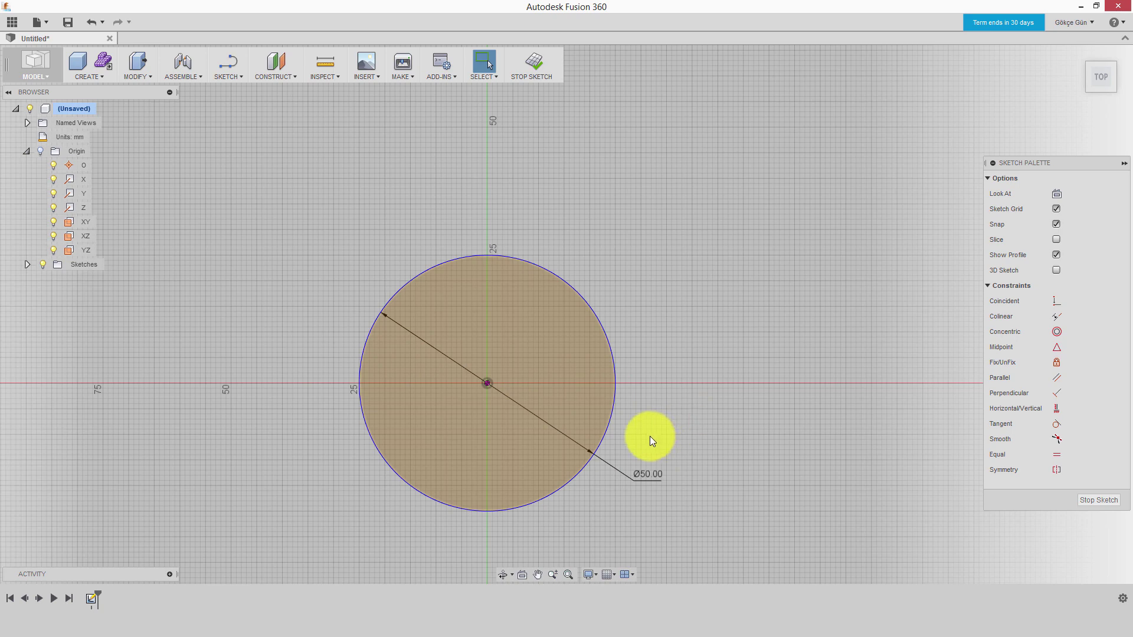
Step: Draw a horizontal line through the centre and trim away the circle's lower half
{"action": "key", "text": "l"}
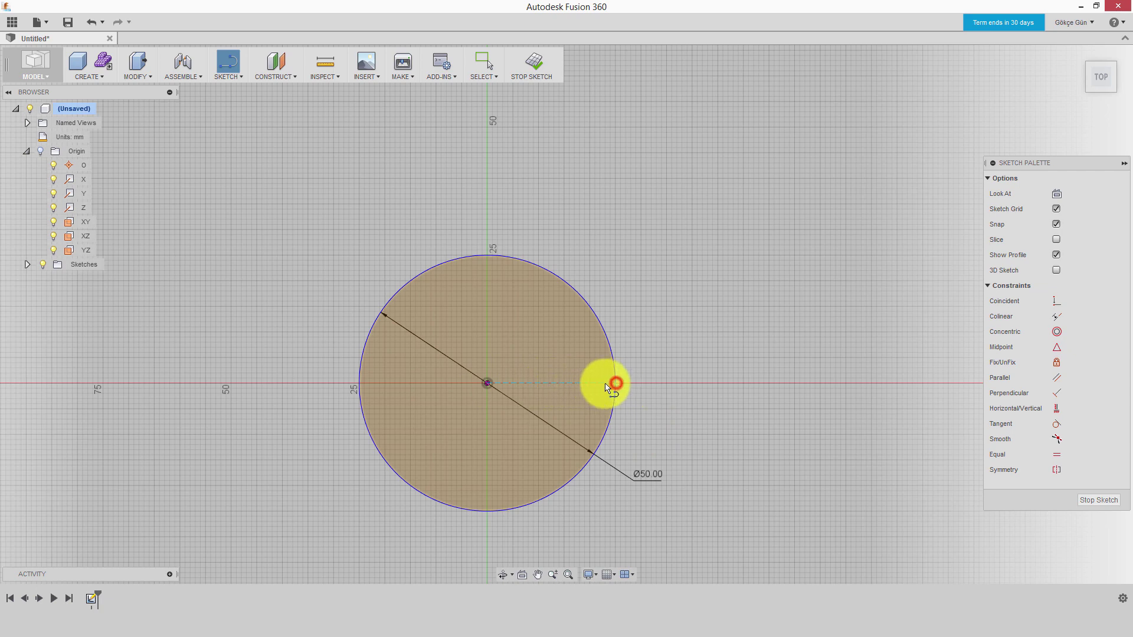
{"action": "left_click", "coordinate": [356, 382]}
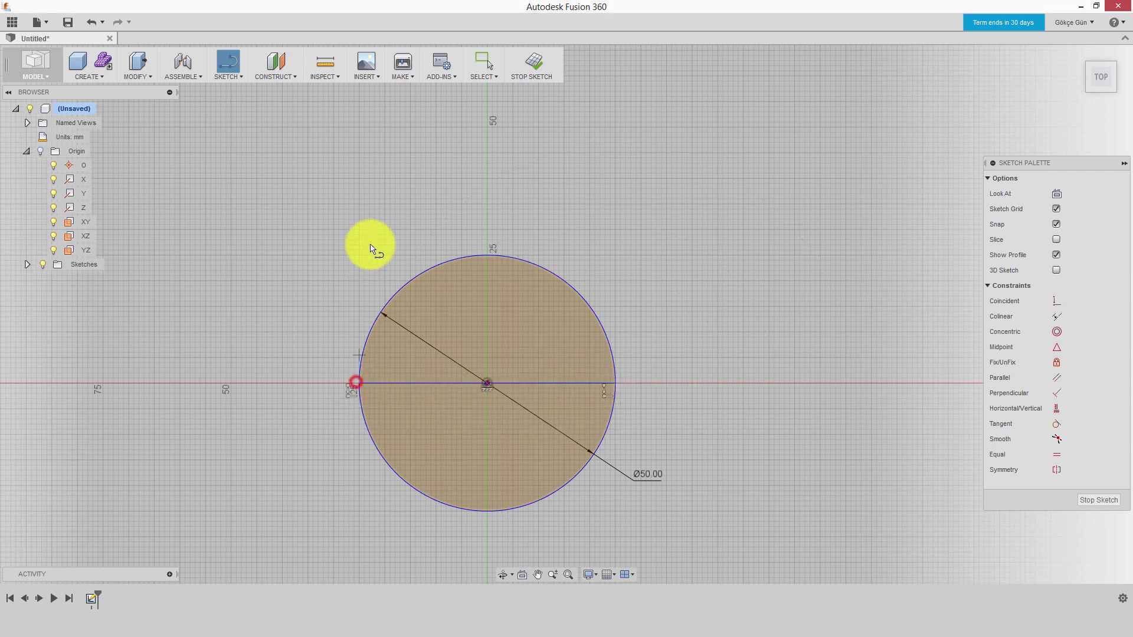
{"action": "key", "text": "t"}
{"action": "left_click", "coordinate": [522, 506]}
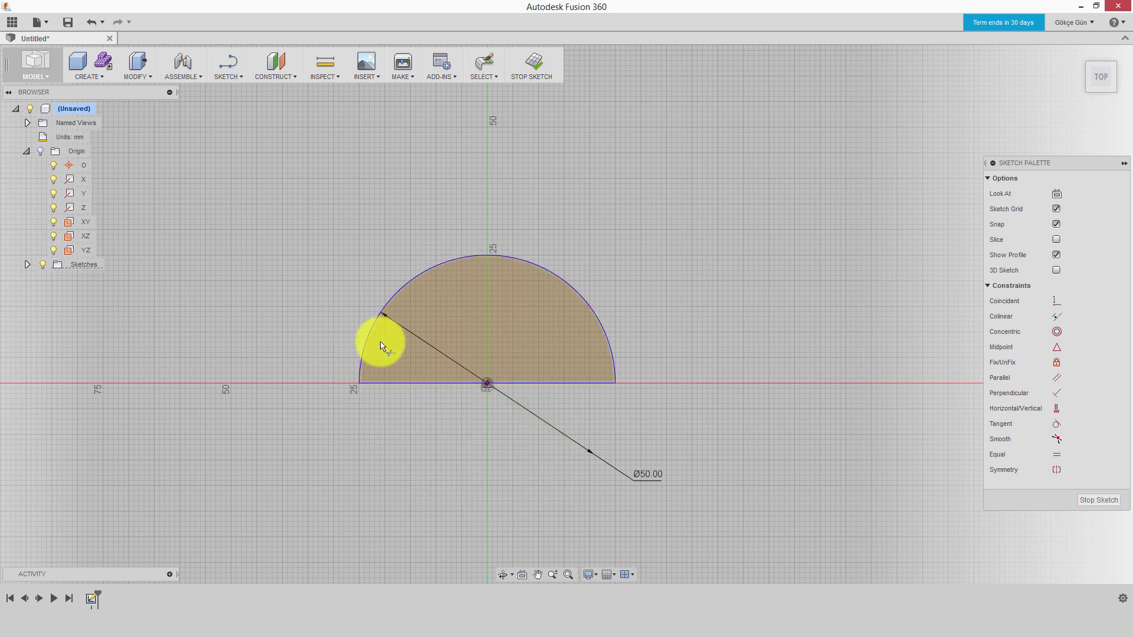
{"action": "scroll", "coordinate": [380, 336], "scroll_direction": "up", "scroll_amount": 2}
Step: Offset the semicircle outline 3 mm inward to form a D-shaped ring
{"action": "key", "text": "o"}
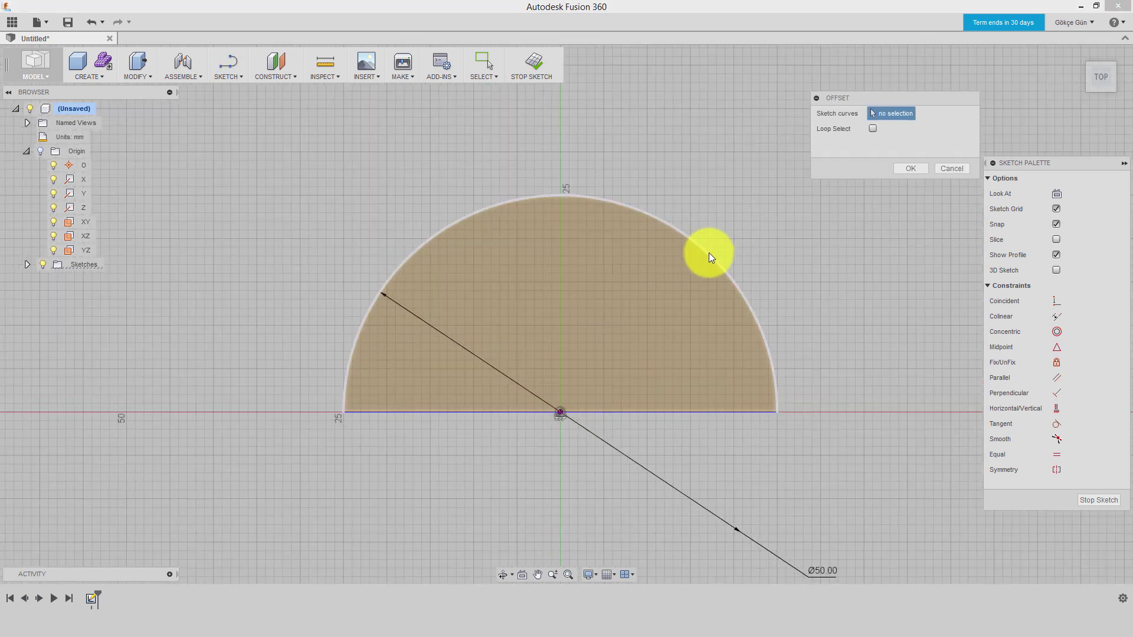
{"action": "left_click", "coordinate": [710, 253]}
{"action": "key", "text": "Escape"}
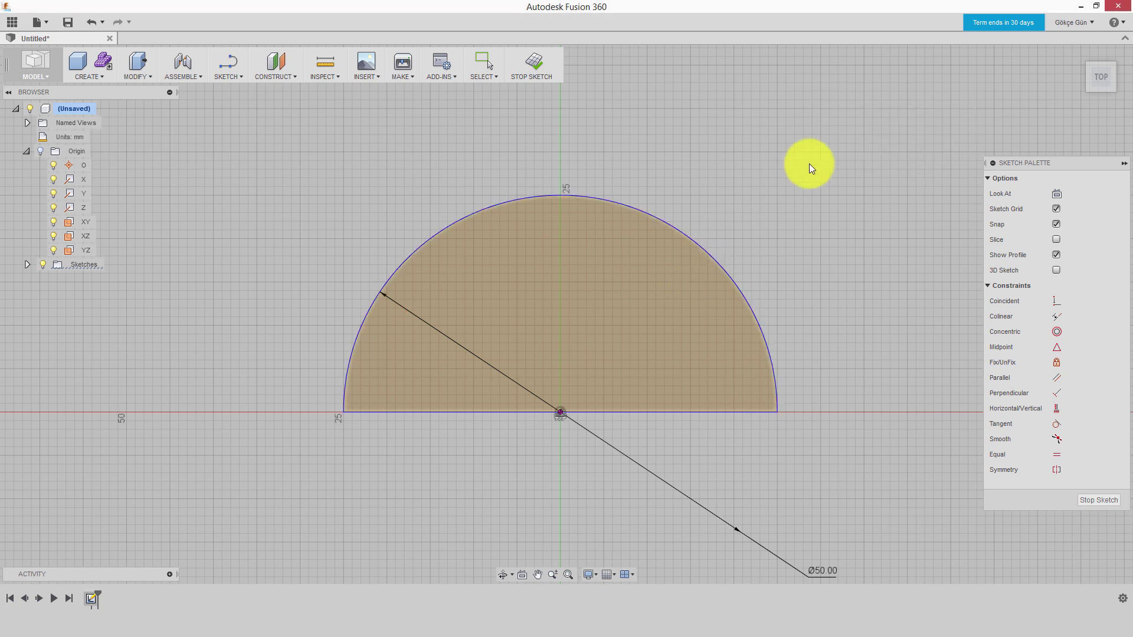
{"action": "key", "text": "o"}
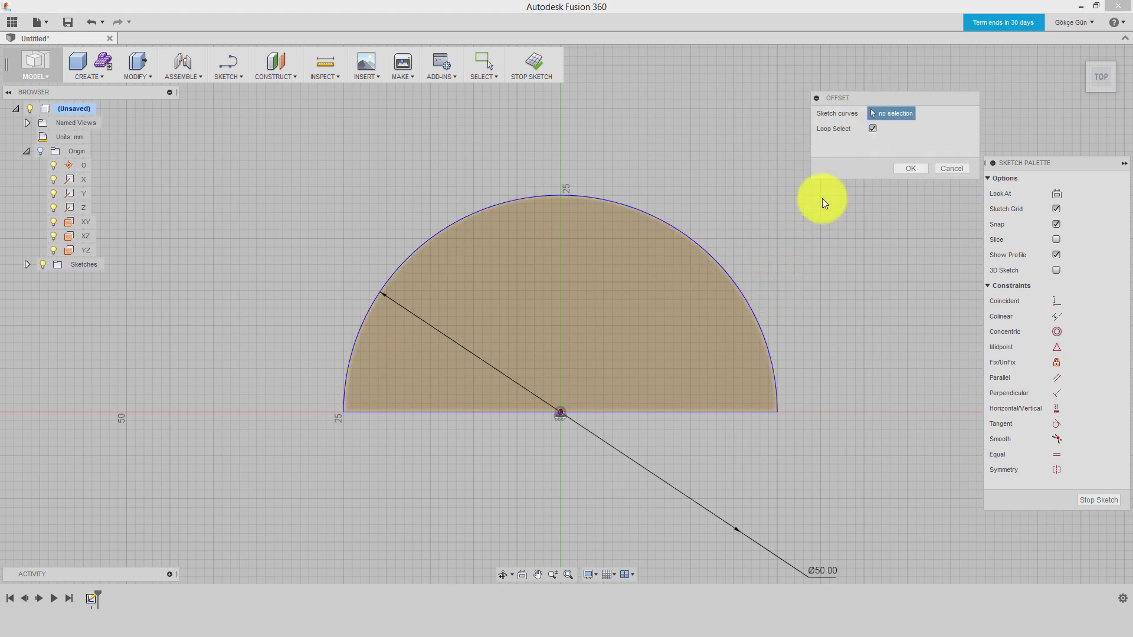
{"action": "left_click", "coordinate": [692, 242]}
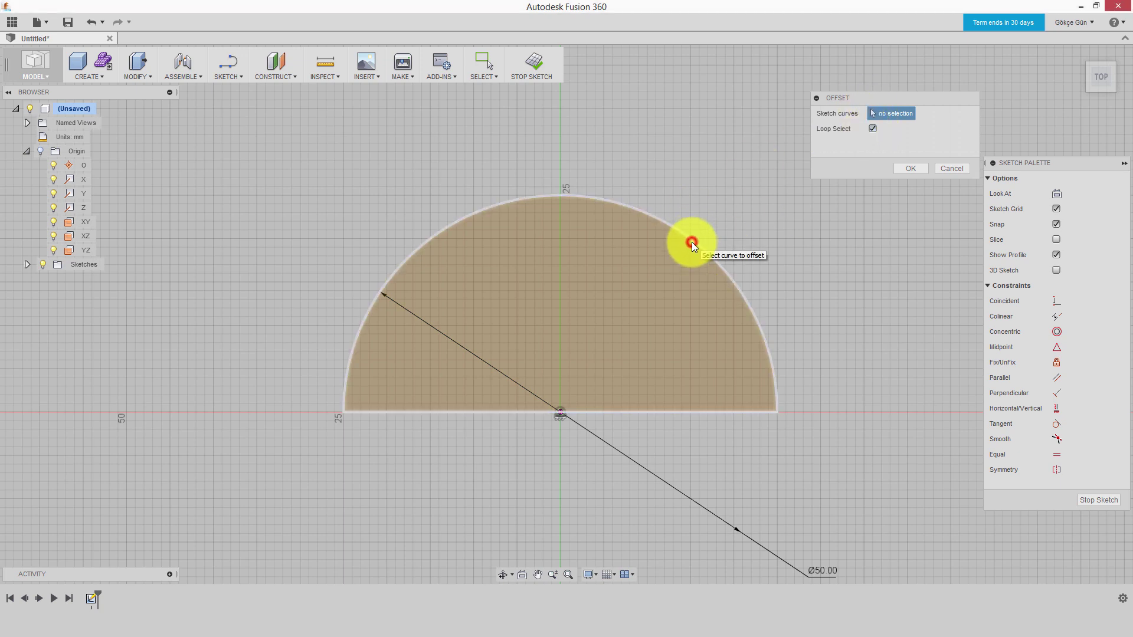
{"action": "type", "text": "3"}
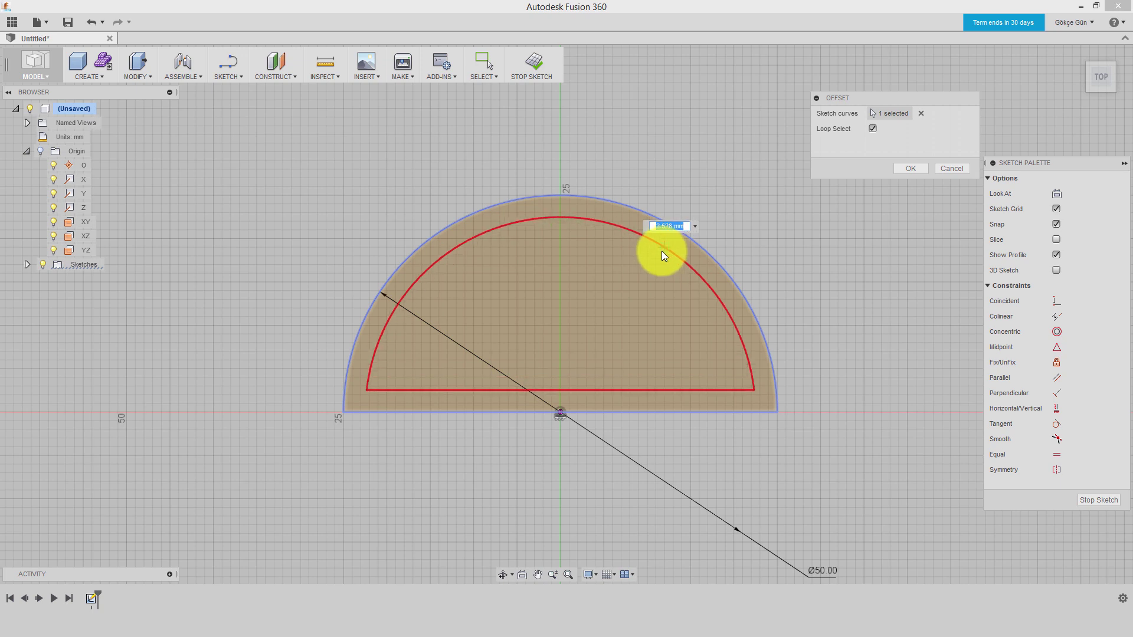
{"action": "key", "text": "Return"}
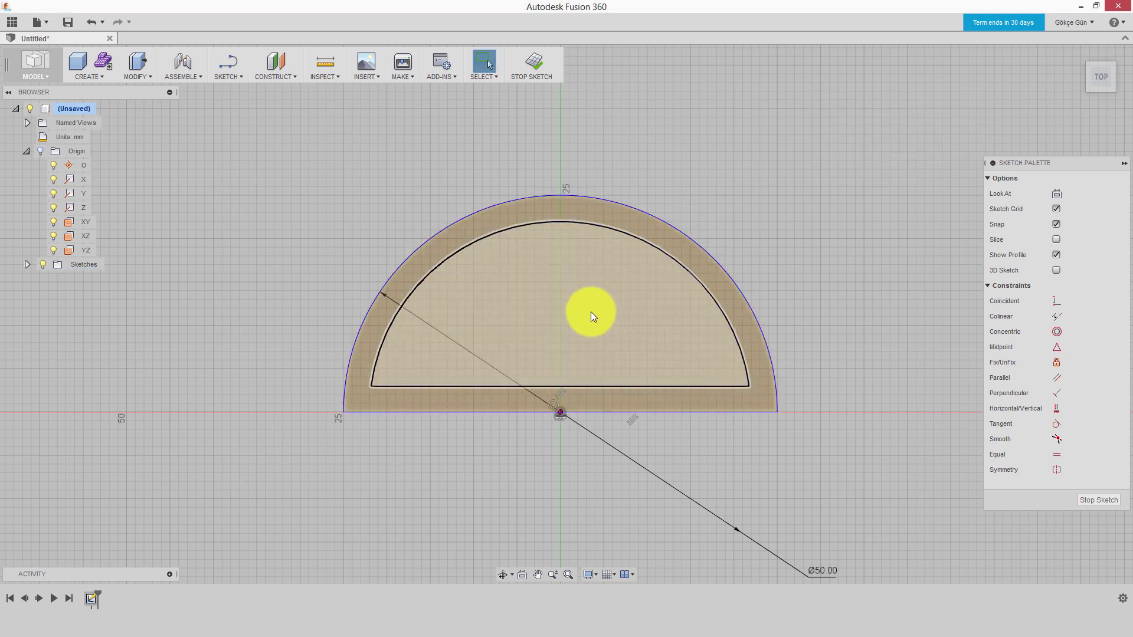
Step: Draw a line from the origin at 30°
{"action": "key", "text": "l"}
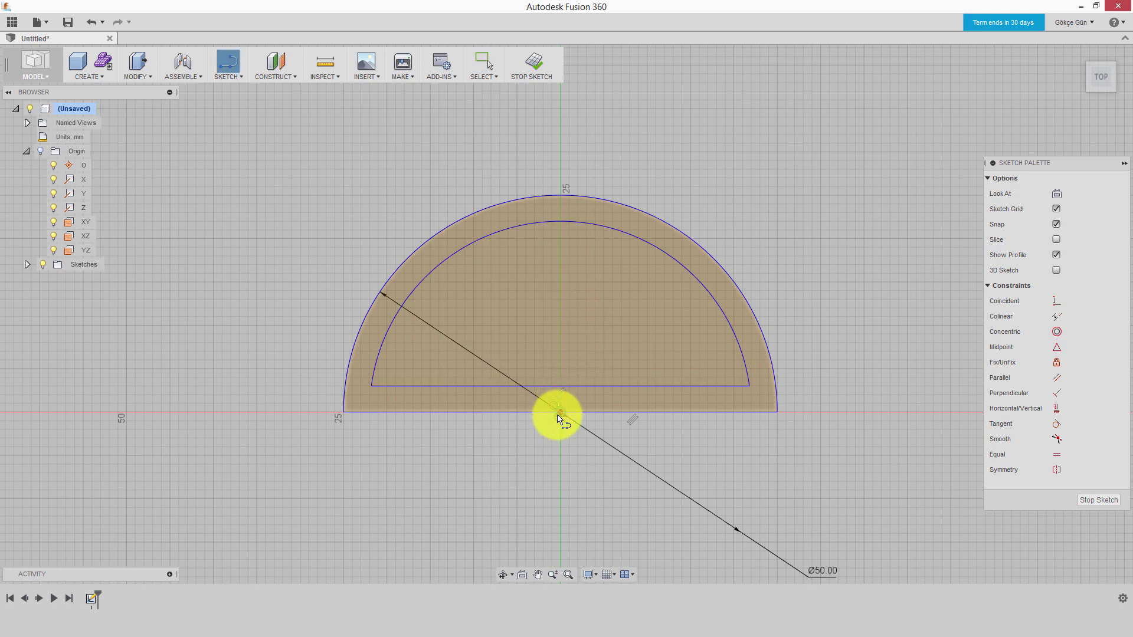
{"action": "left_click", "coordinate": [560, 414]}
{"action": "type", "text": "30"}
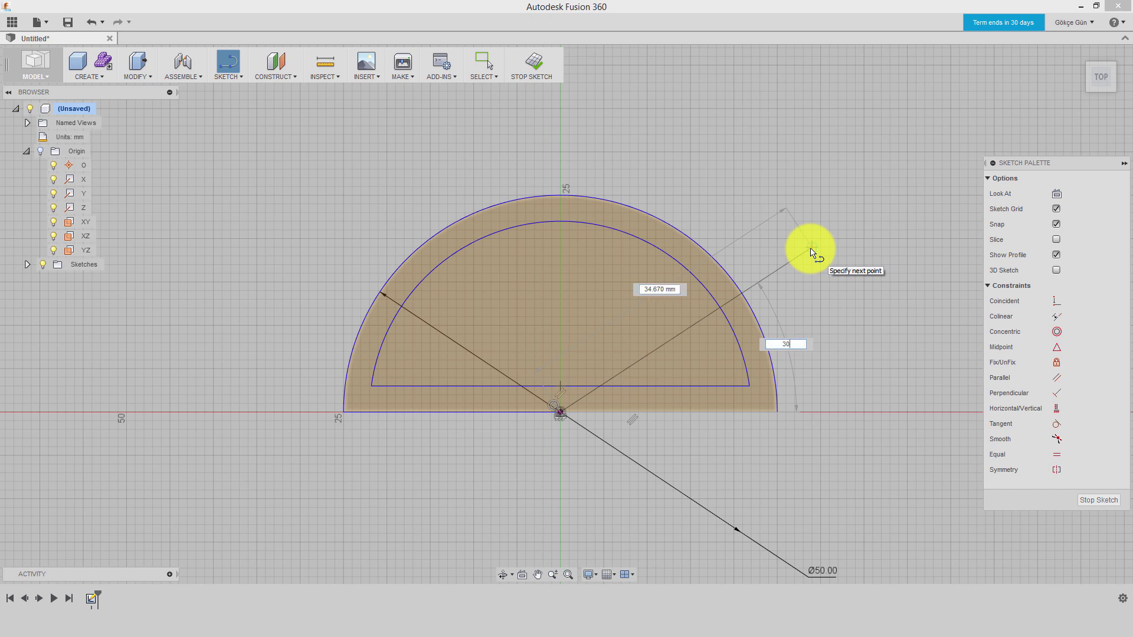
{"action": "key", "text": "Tab"}
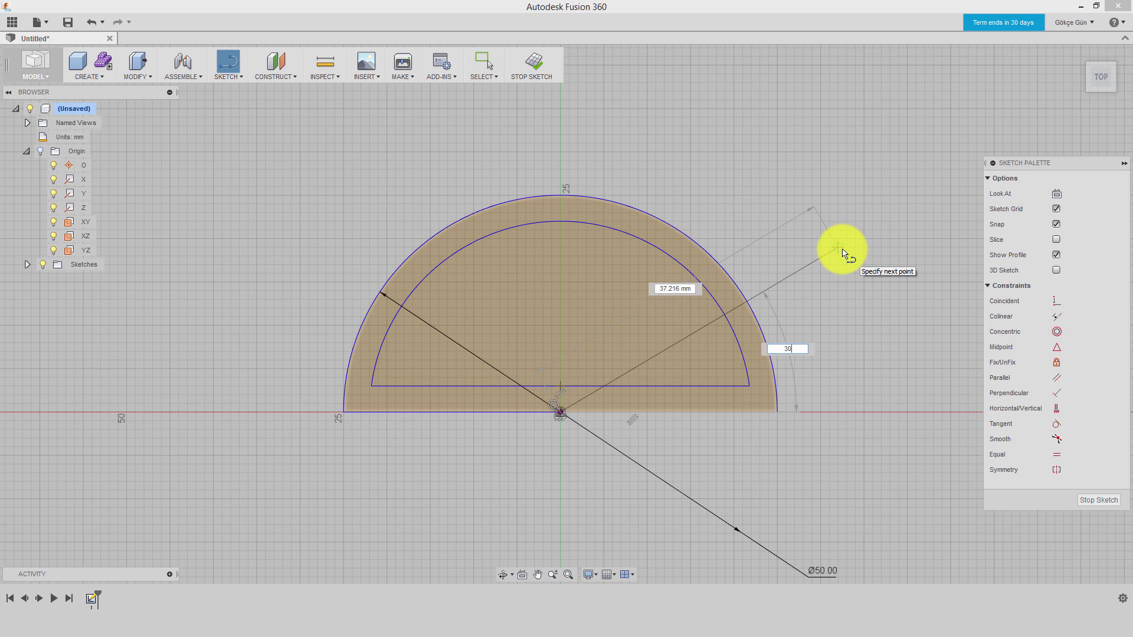
{"action": "key", "text": "Tab"}
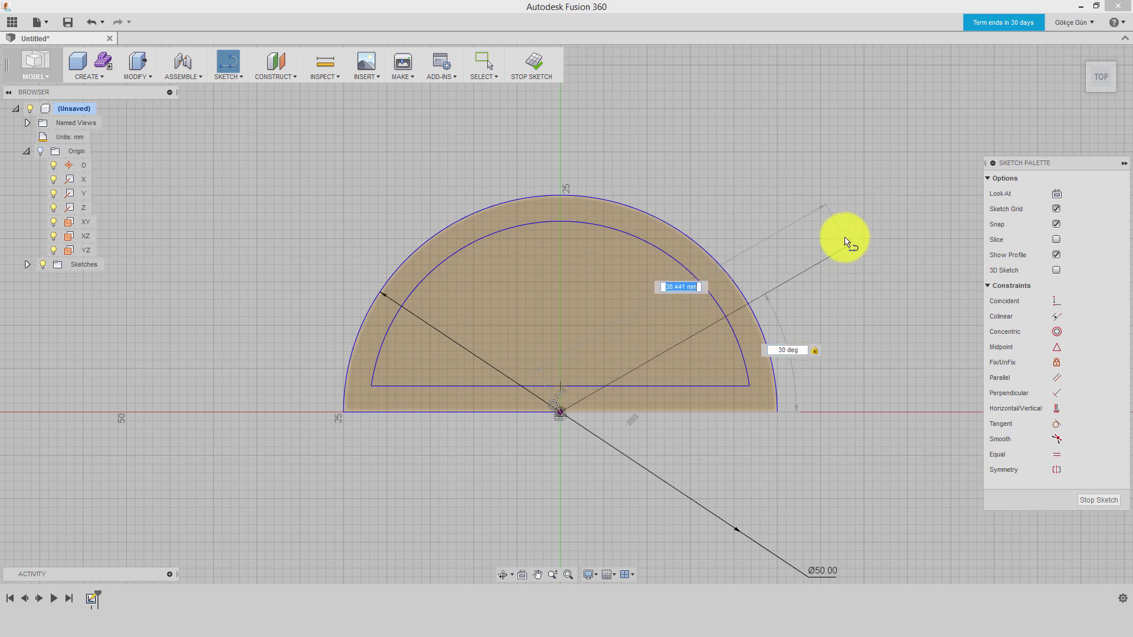
{"action": "left_click", "coordinate": [849, 243]}
{"action": "right_click", "coordinate": [850, 189]}
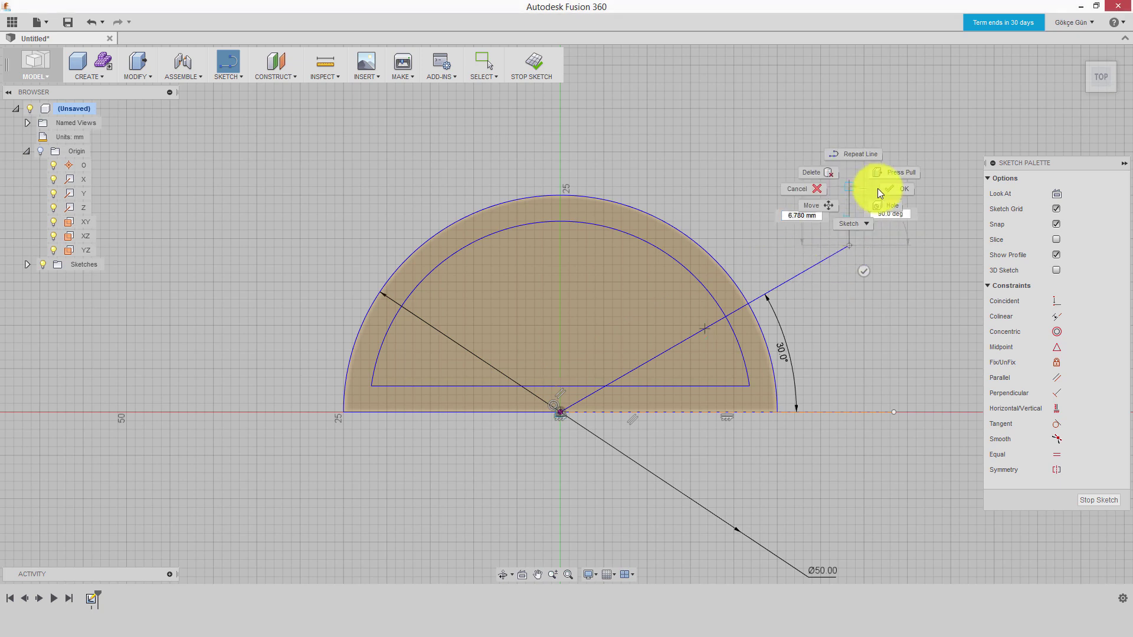
{"action": "left_click", "coordinate": [881, 187]}
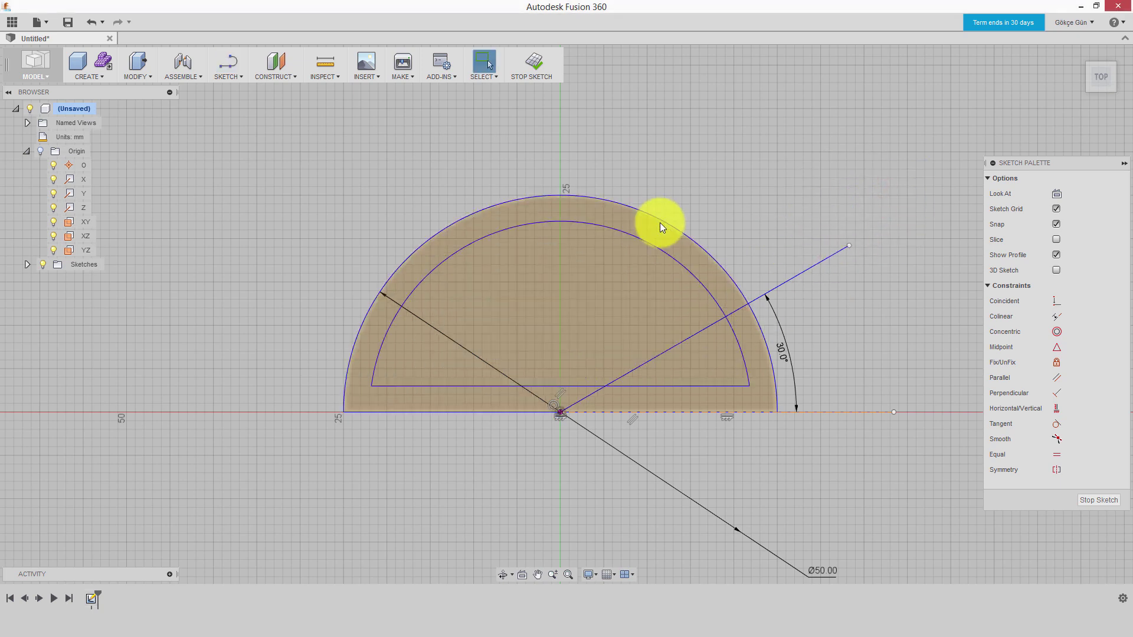
Step: Draw a vertical line from the origin up past the arc
{"action": "key", "text": "l"}
{"action": "left_click", "coordinate": [560, 412]}
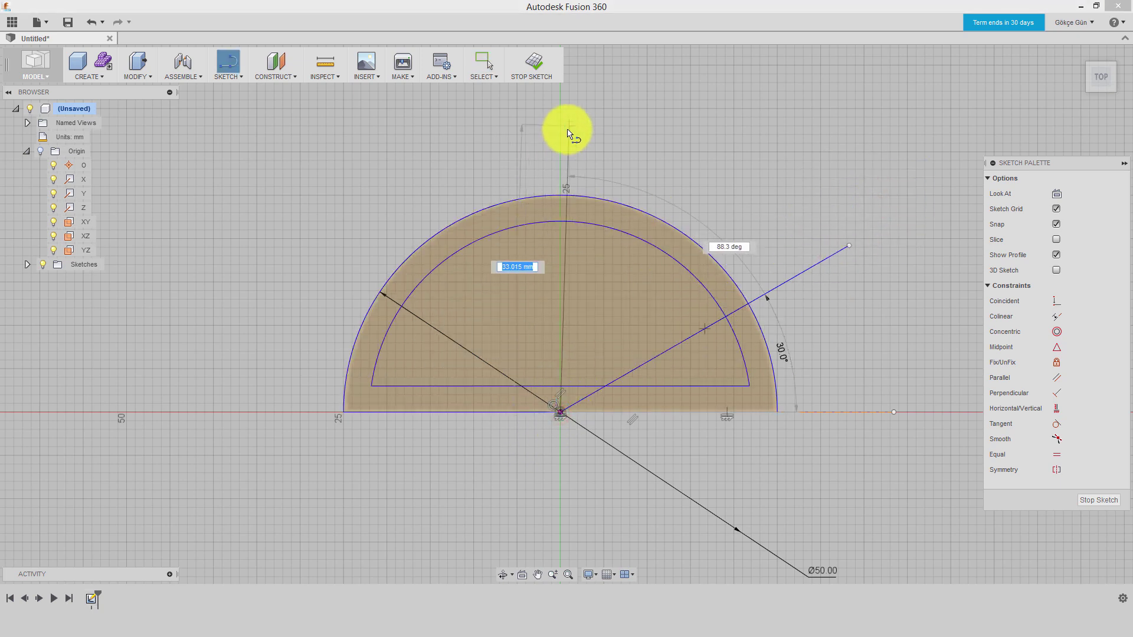
{"action": "left_click", "coordinate": [560, 134]}
{"action": "right_click", "coordinate": [675, 129]}
{"action": "key", "text": "Escape"}
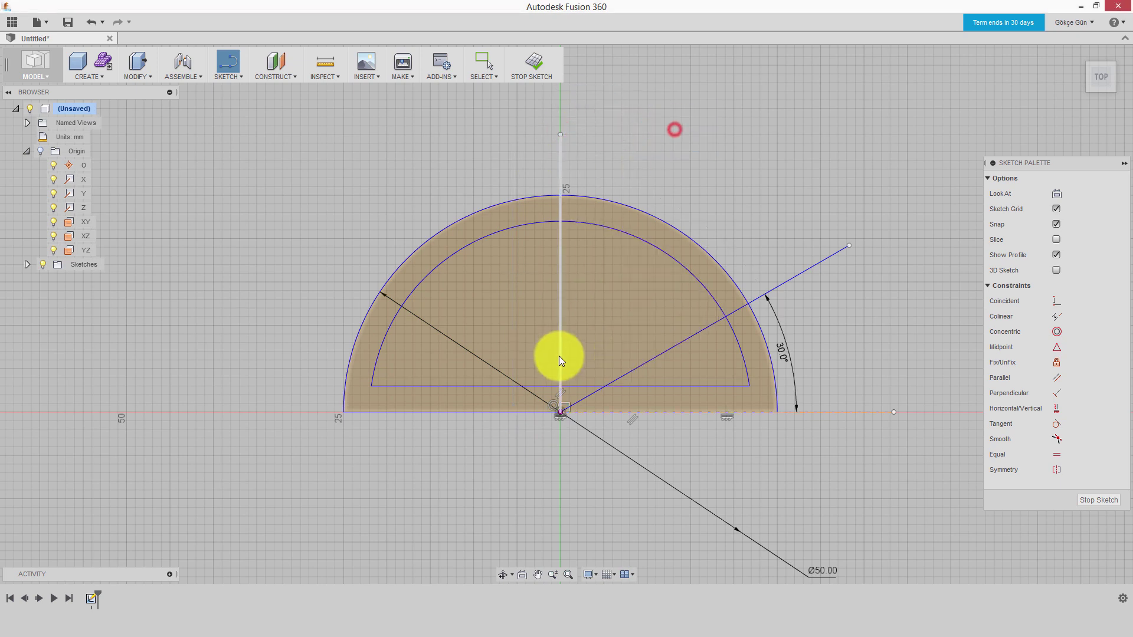
Step: Draw a 150° line from the origin and reposition the 30° and 150° angle dimensions
{"action": "key", "text": "l"}
{"action": "left_click", "coordinate": [560, 412]}
{"action": "type", "text": "120"}
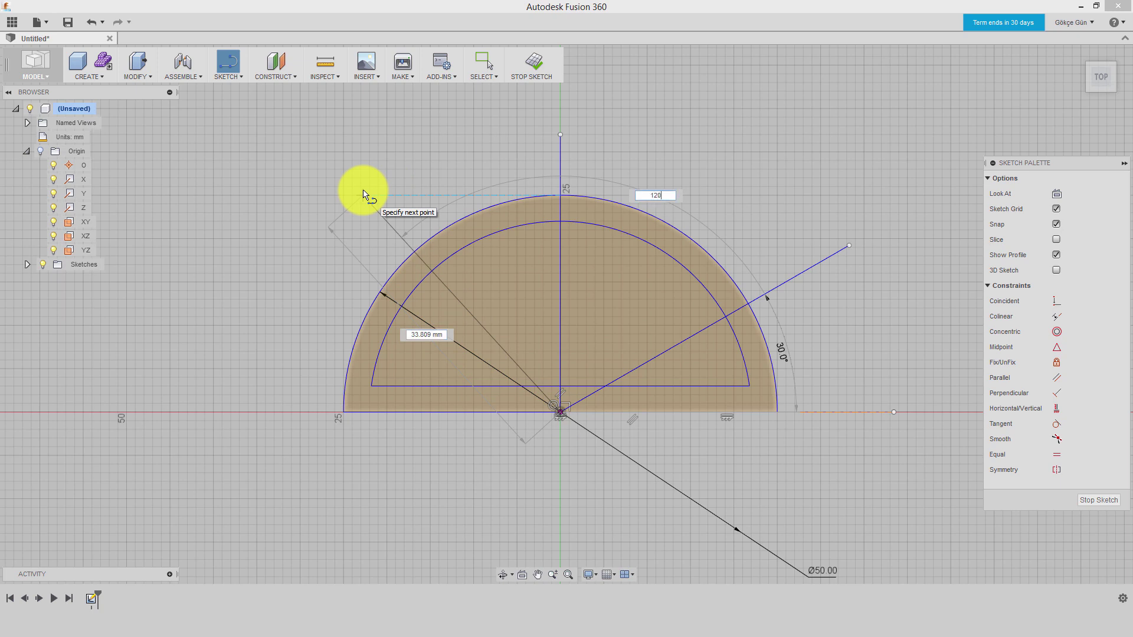
{"action": "key", "text": "Tab"}
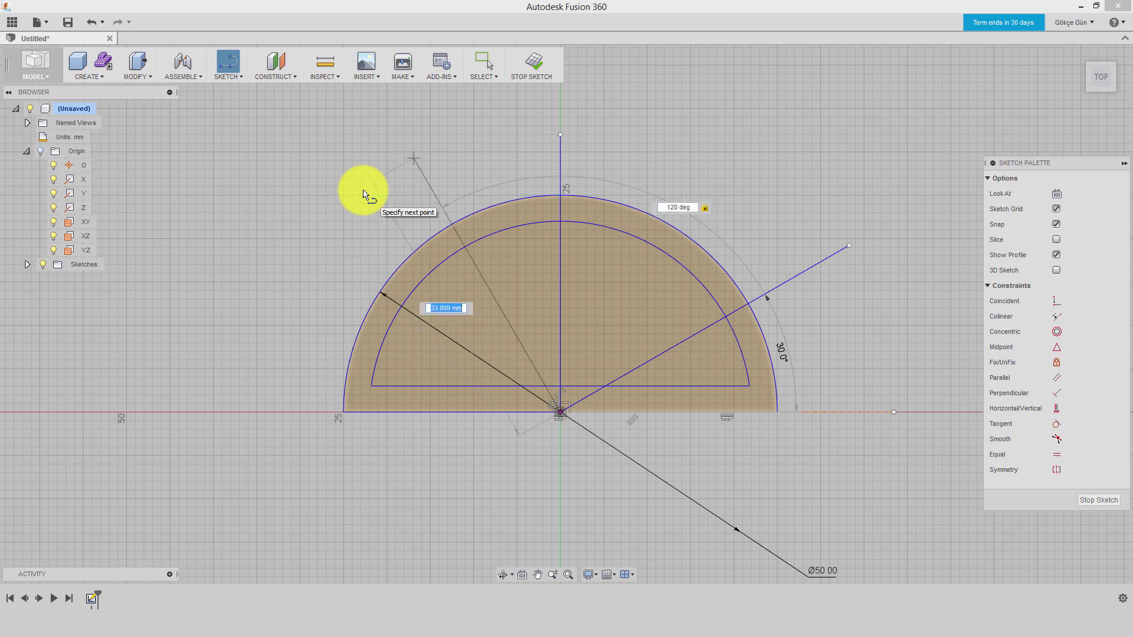
{"action": "type", "text": "50"}
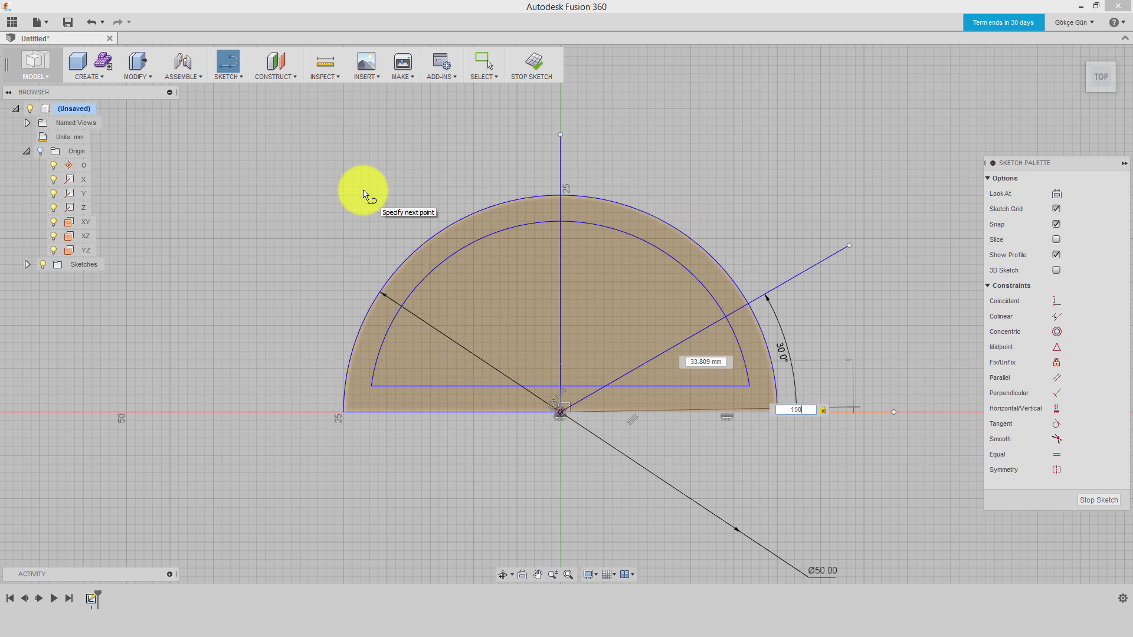
{"action": "key", "text": "Return"}
{"action": "key", "text": "Escape"}
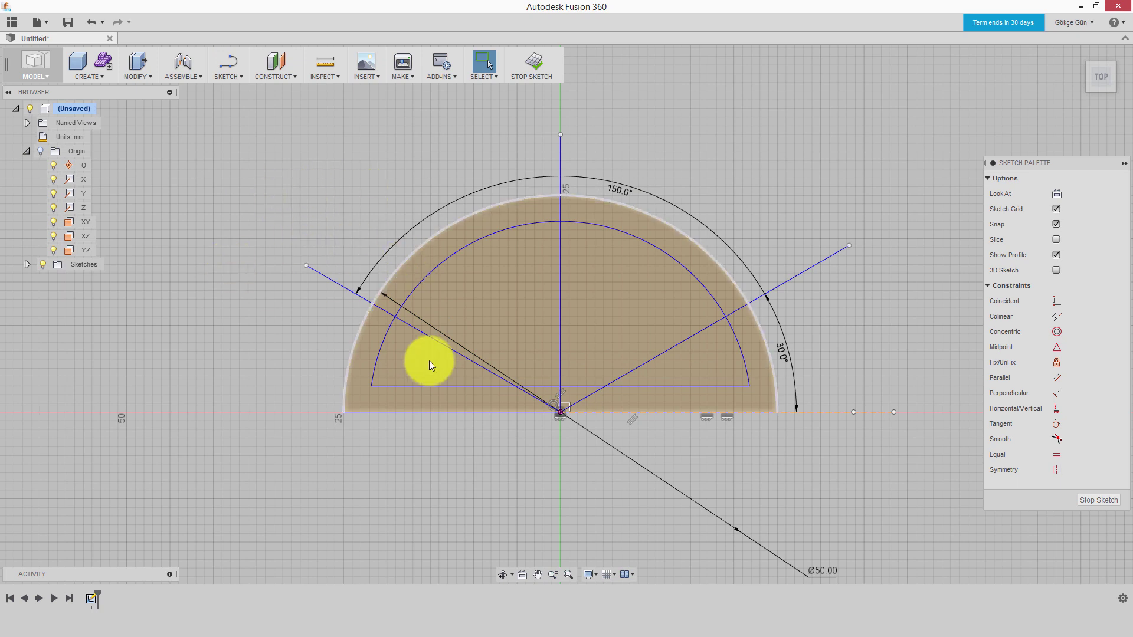
{"action": "left_click", "coordinate": [349, 289]}
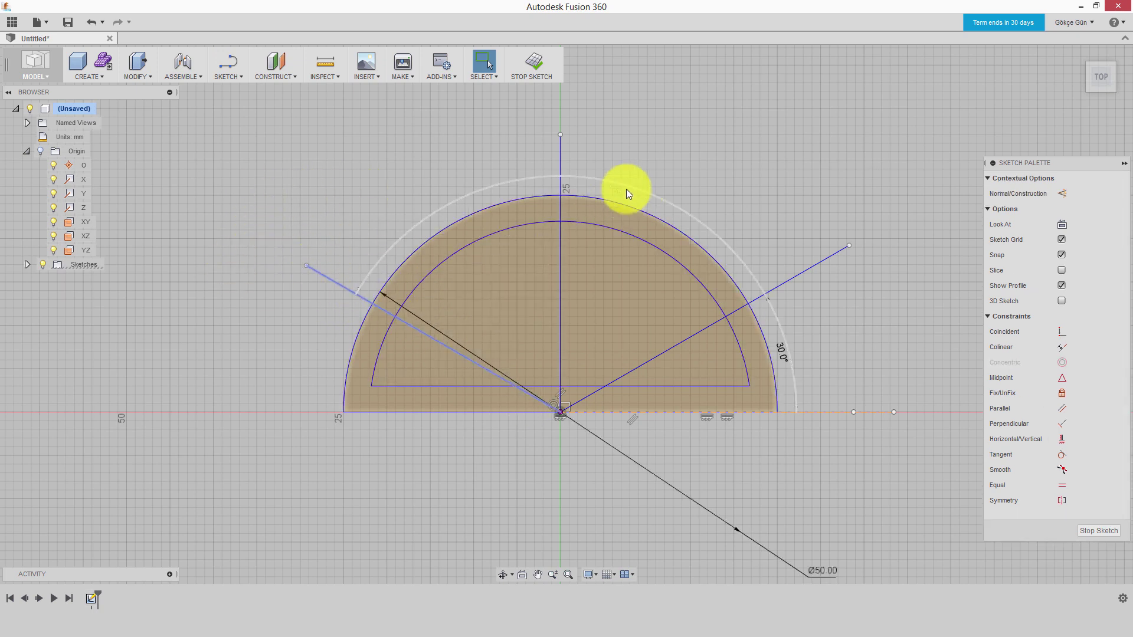
{"action": "left_click_drag", "start_coordinate": [625, 190], "coordinate": [537, 446]}
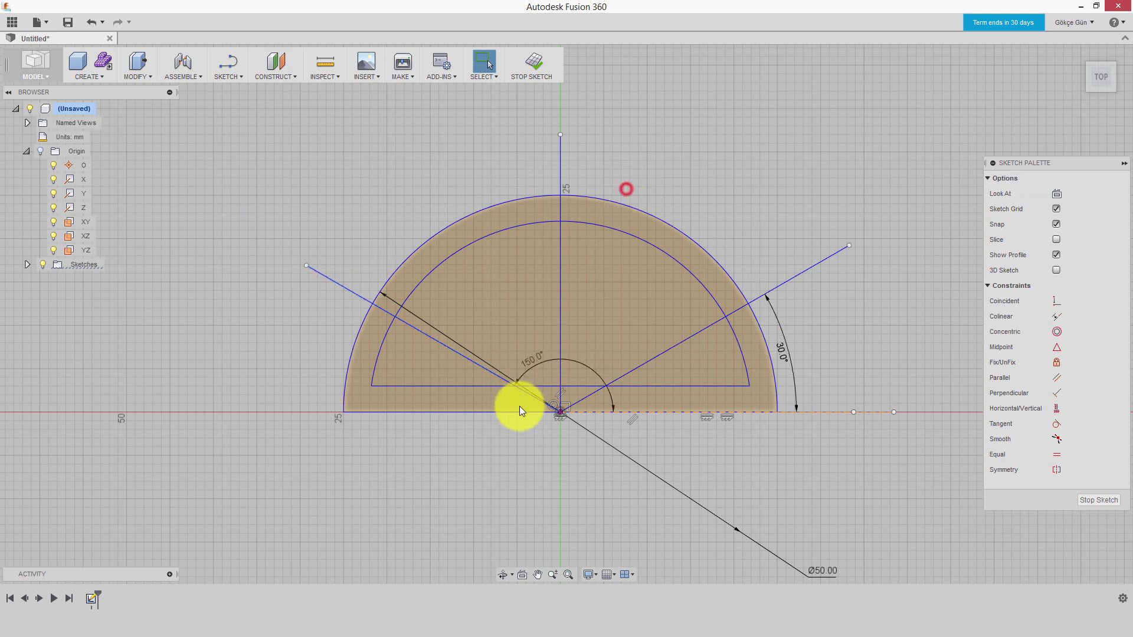
{"action": "left_click", "coordinate": [791, 359]}
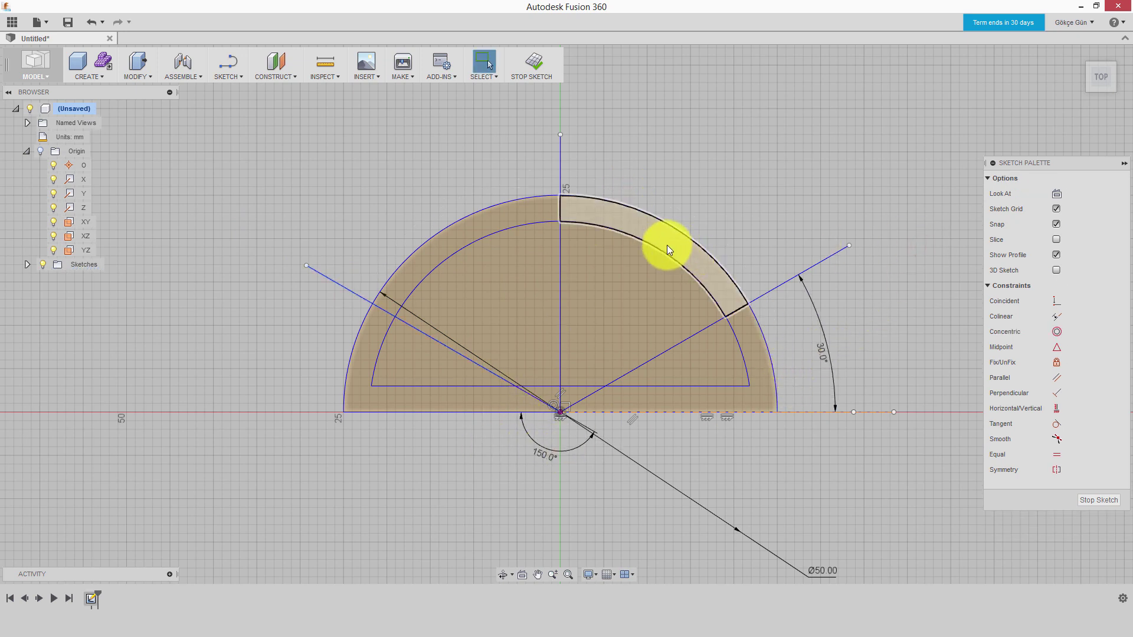
Step: Offset the 30° line into parallel copies
{"action": "key", "text": "o"}
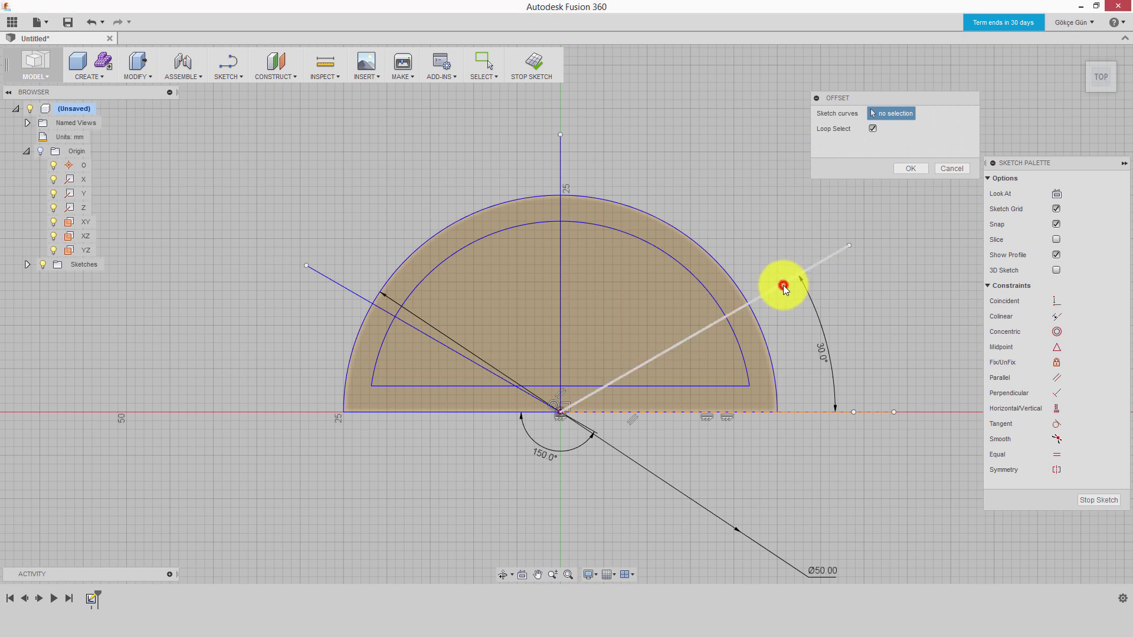
{"action": "left_click", "coordinate": [784, 284]}
{"action": "left_click", "coordinate": [764, 263]}
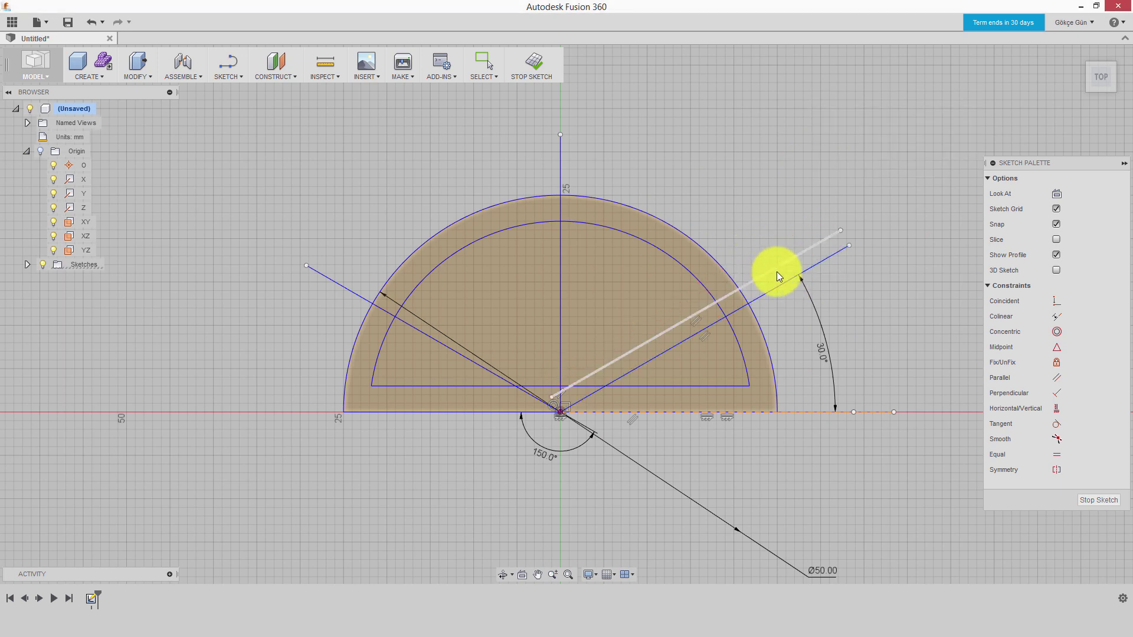
{"action": "left_click", "coordinate": [790, 278]}
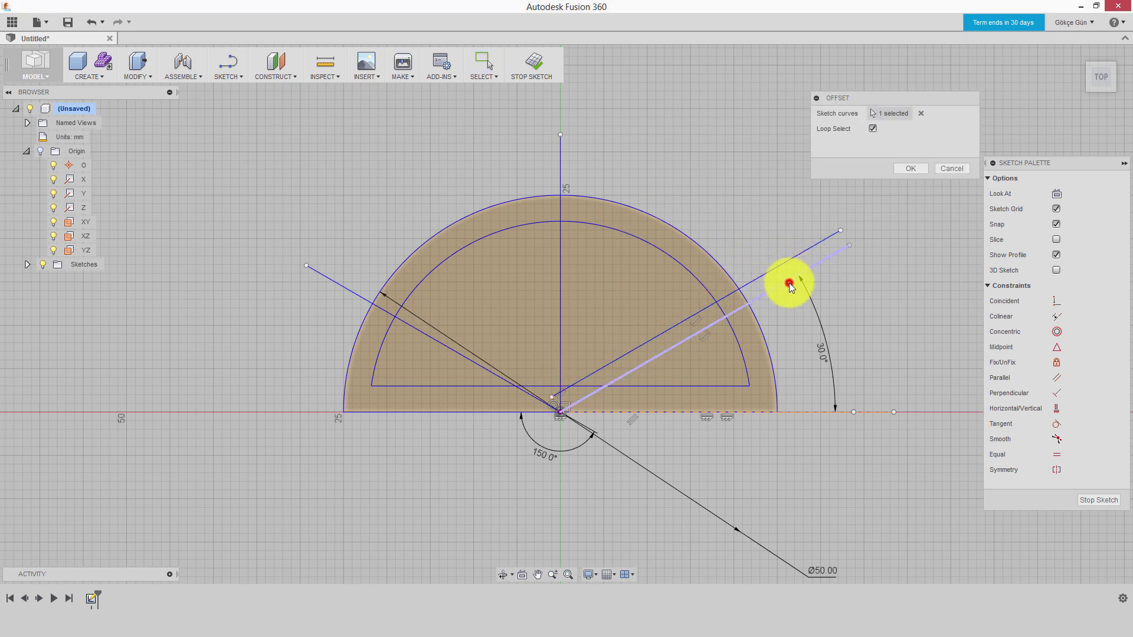
{"action": "key", "text": "Return"}
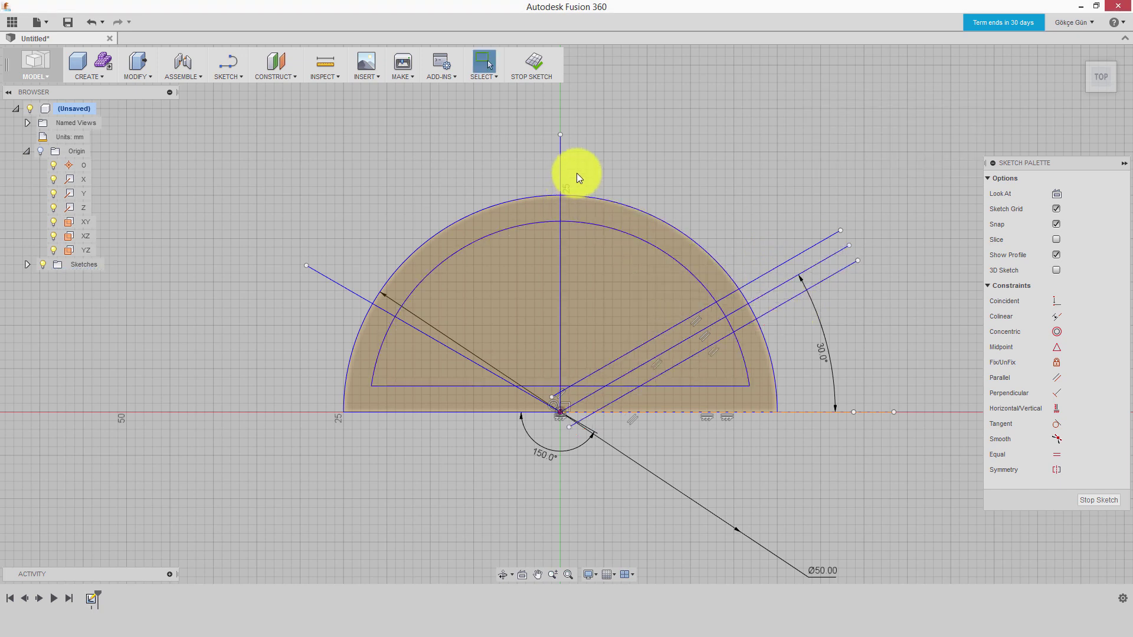
Step: Offset the vertical centre line 2 mm to both sides
{"action": "key", "text": "o"}
{"action": "left_click", "coordinate": [565, 163]}
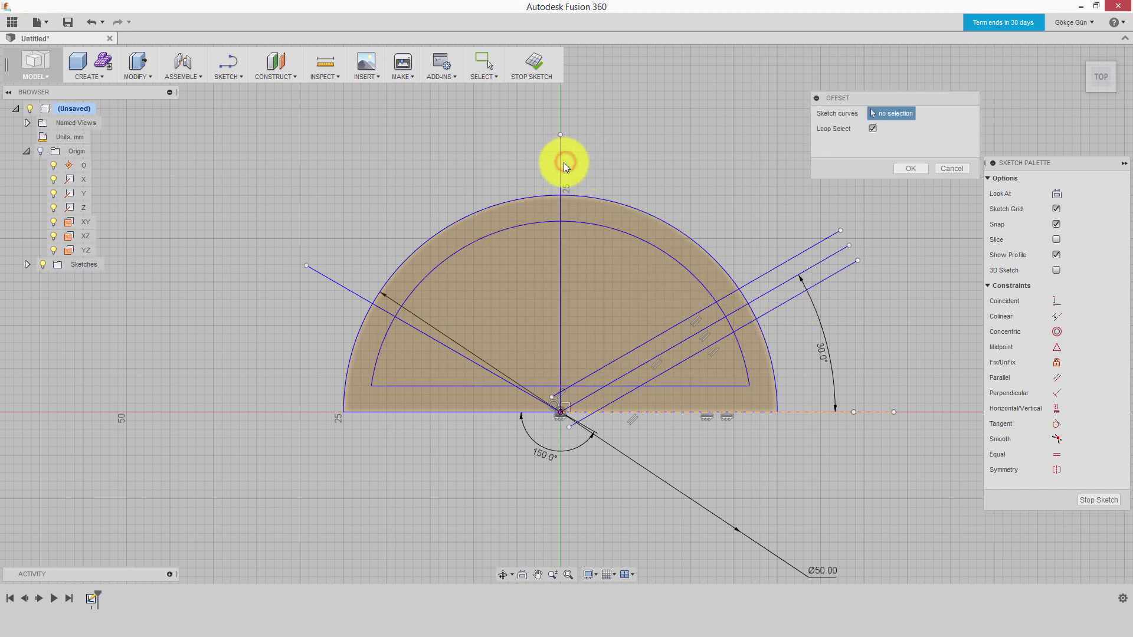
{"action": "type", "text": "2"}
{"action": "key", "text": "Return"}
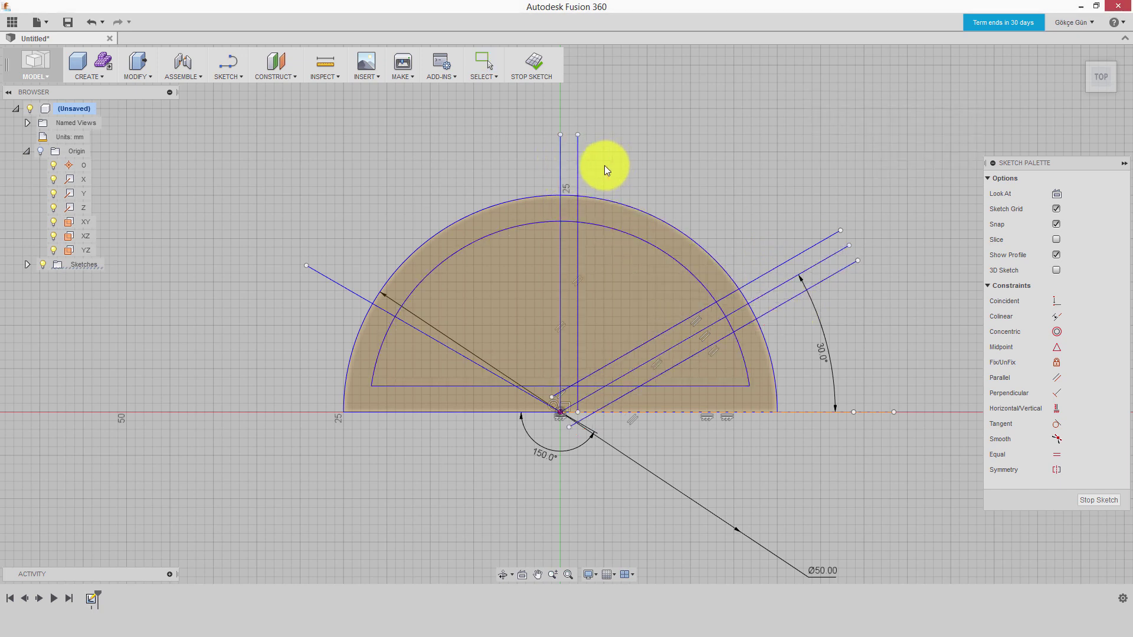
{"action": "key", "text": "o"}
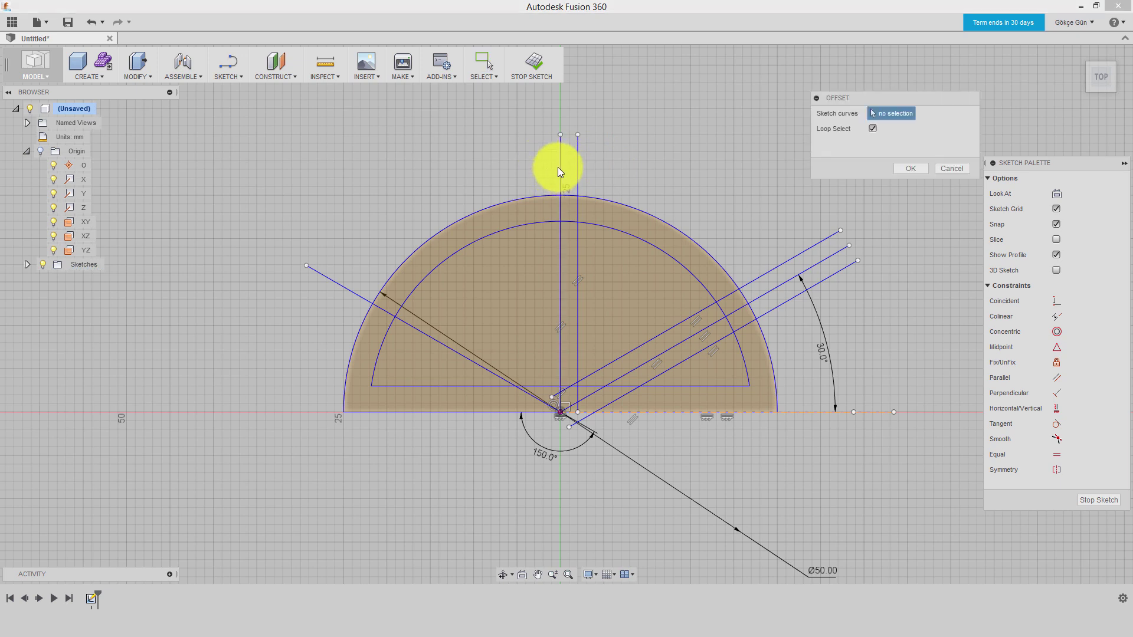
{"action": "left_click", "coordinate": [558, 169]}
Step: Offset the upper-left slanted line 2 mm to both sides
{"action": "key", "text": "o"}
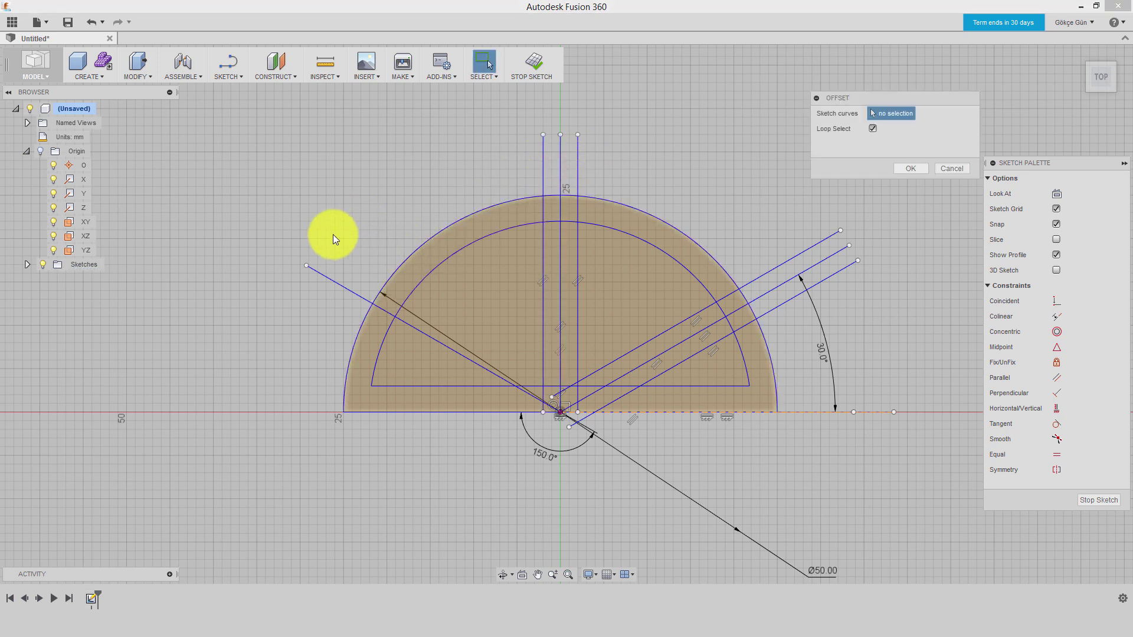
{"action": "left_click", "coordinate": [345, 287]}
{"action": "type", "text": "2"}
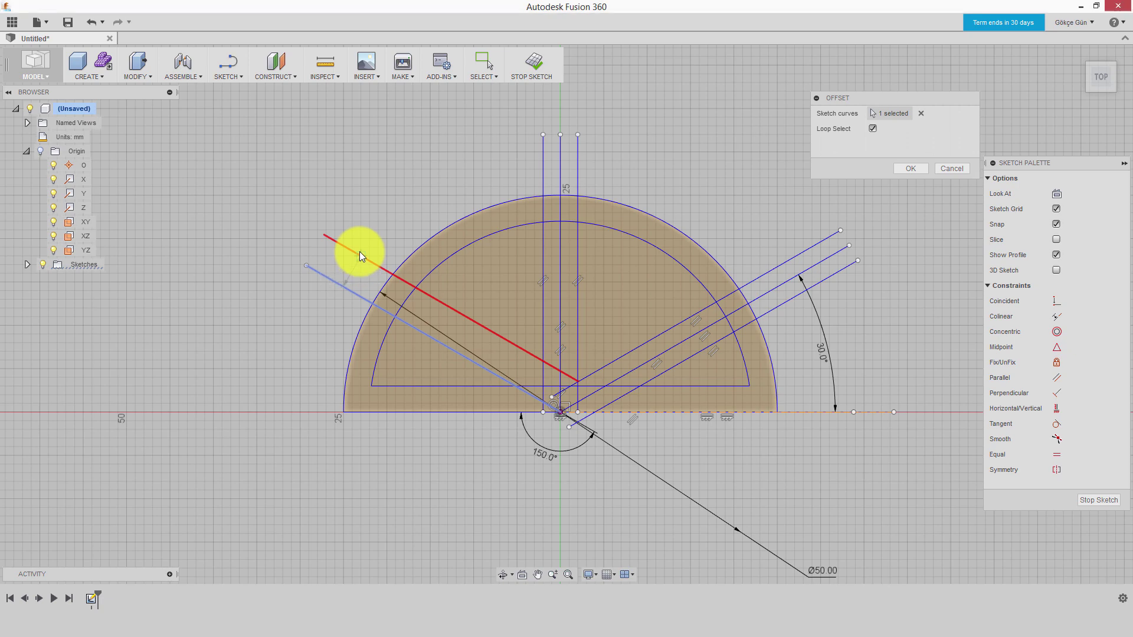
{"action": "key", "text": "Return"}
{"action": "key", "text": "o"}
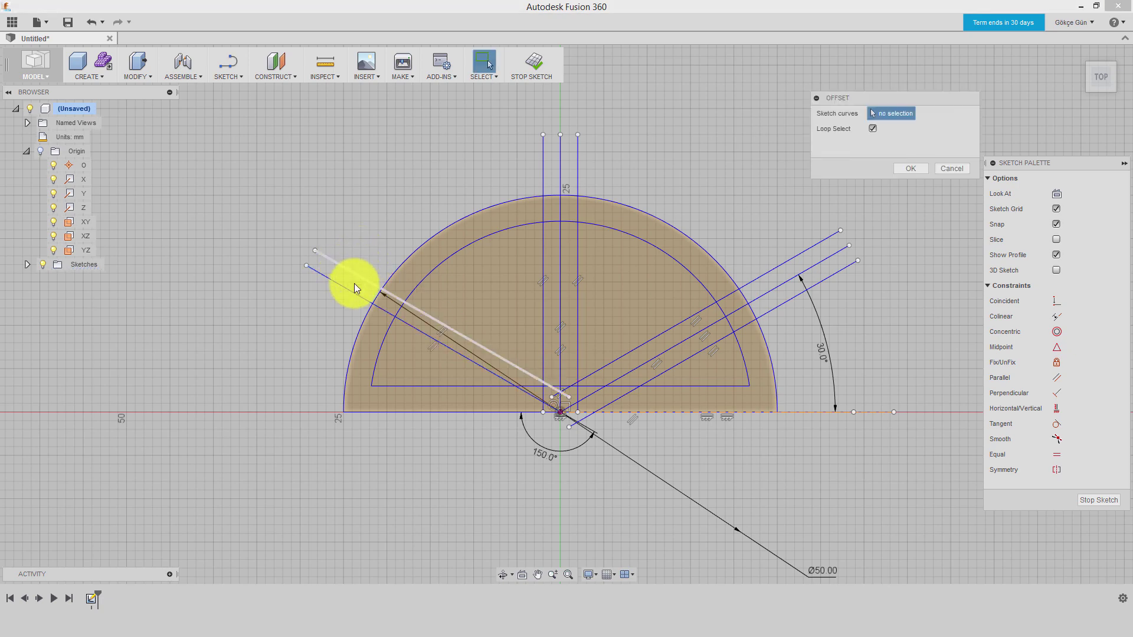
{"action": "left_click", "coordinate": [351, 289]}
{"action": "type", "text": "2"}
{"action": "key", "text": "Return"}
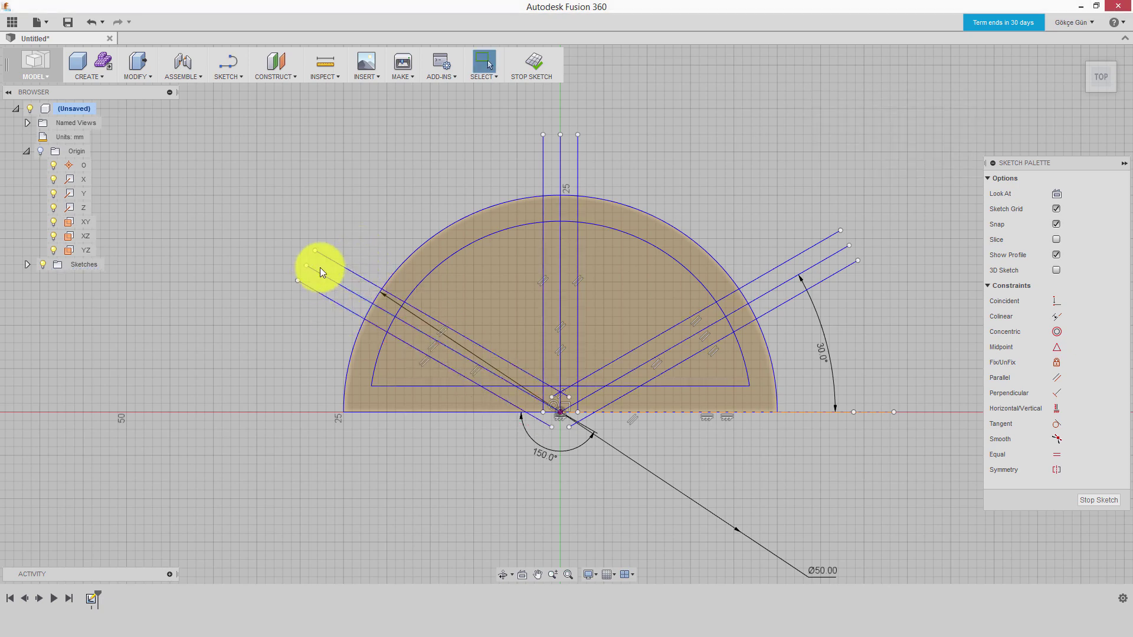
Step: Delete the middle left slanted line and select the central vertical line
{"action": "left_click", "coordinate": [352, 295]}
{"action": "key", "text": "Delete"}
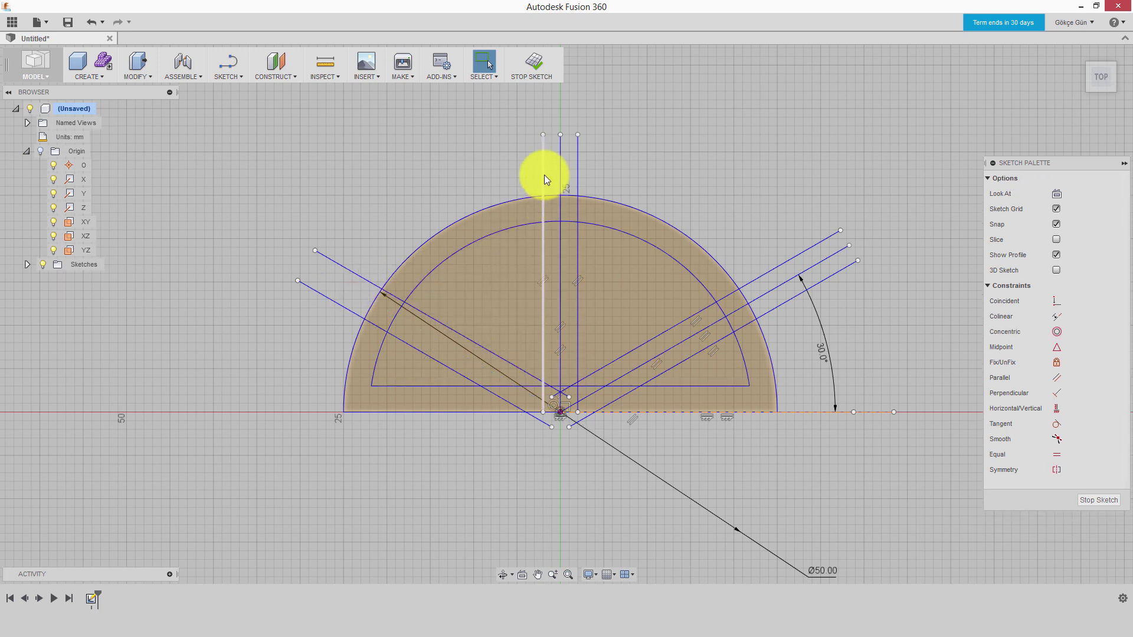
{"action": "left_click", "coordinate": [561, 169]}
Step: Delete the central vertical and middle-right slanted lines, then trim the left-side line ends and arc segments
{"action": "key", "text": "Delete"}
{"action": "left_click", "coordinate": [829, 257]}
{"action": "key", "text": "Delete"}
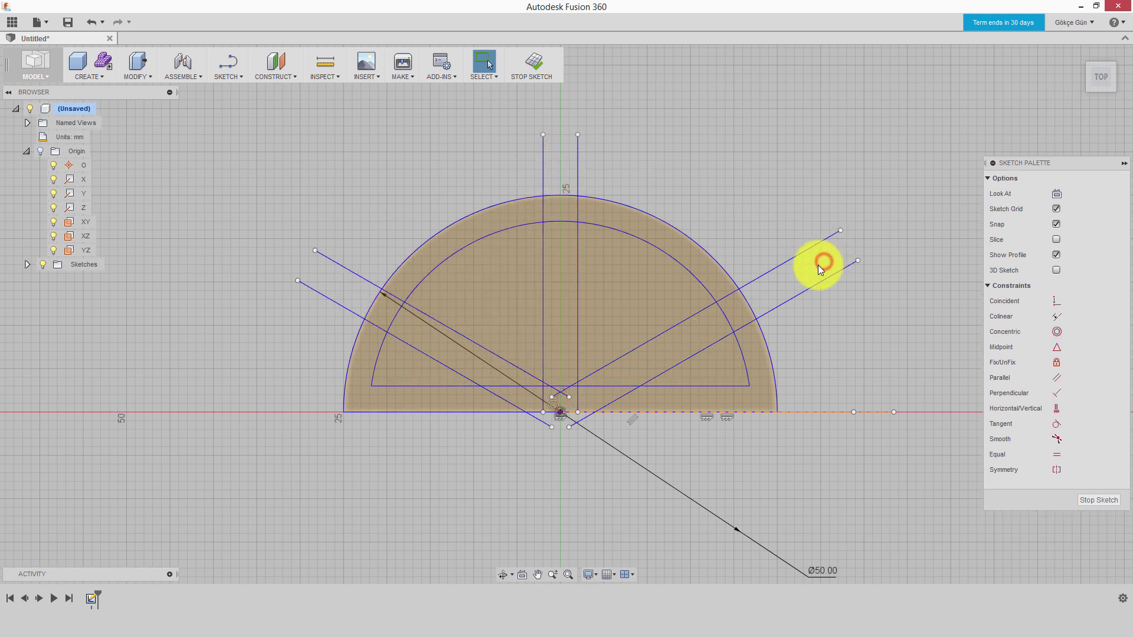
{"action": "key", "text": "t"}
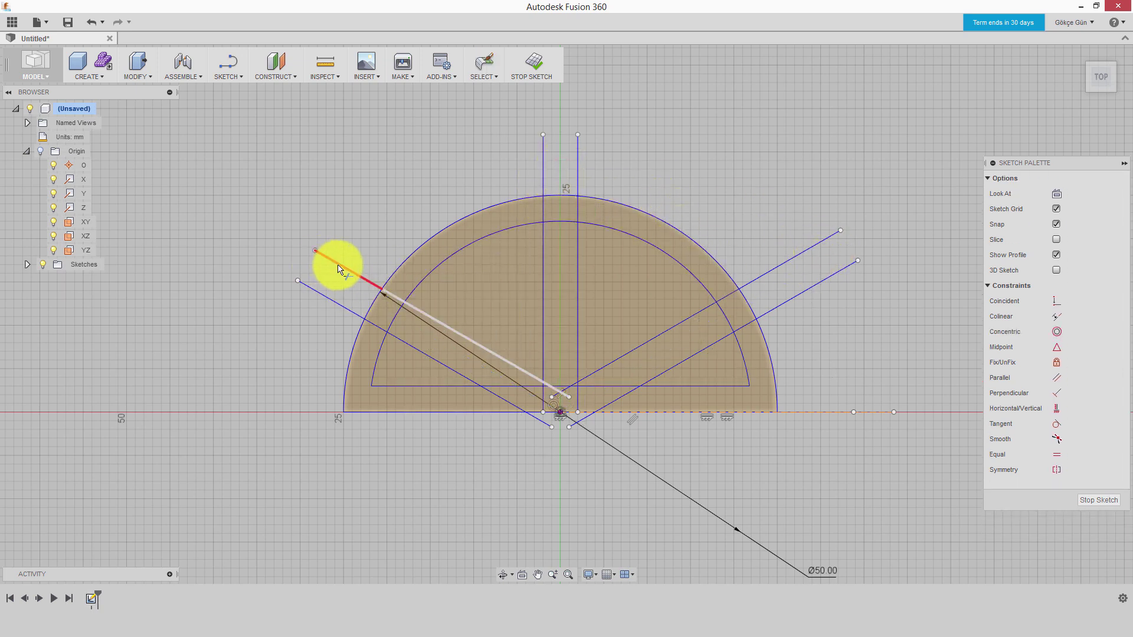
{"action": "left_click", "coordinate": [333, 306]}
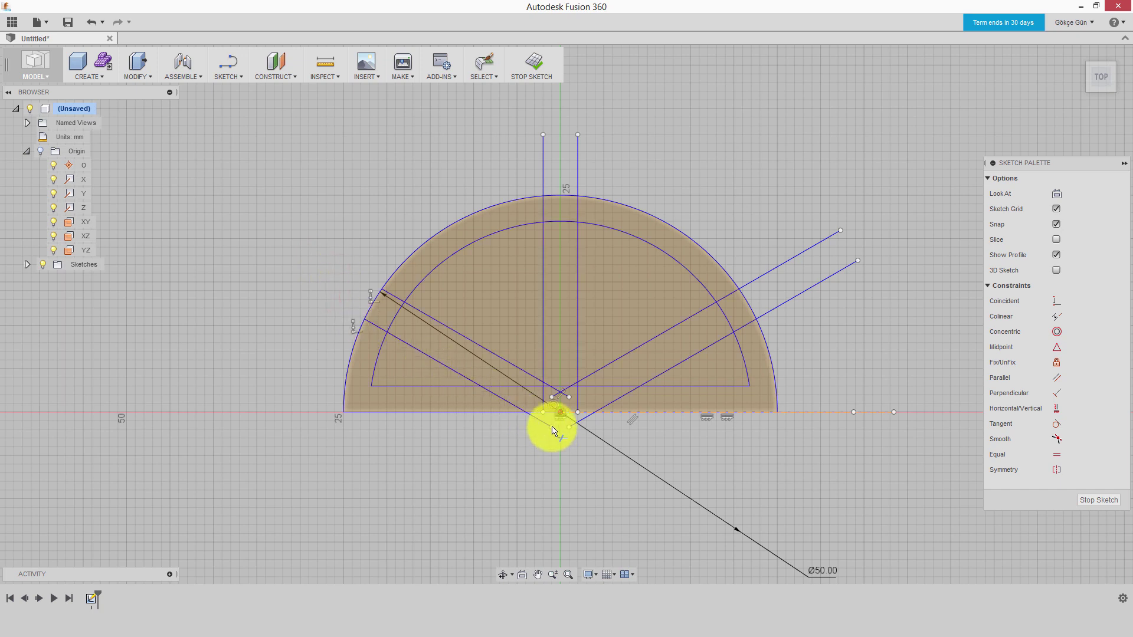
{"action": "left_click", "coordinate": [511, 401]}
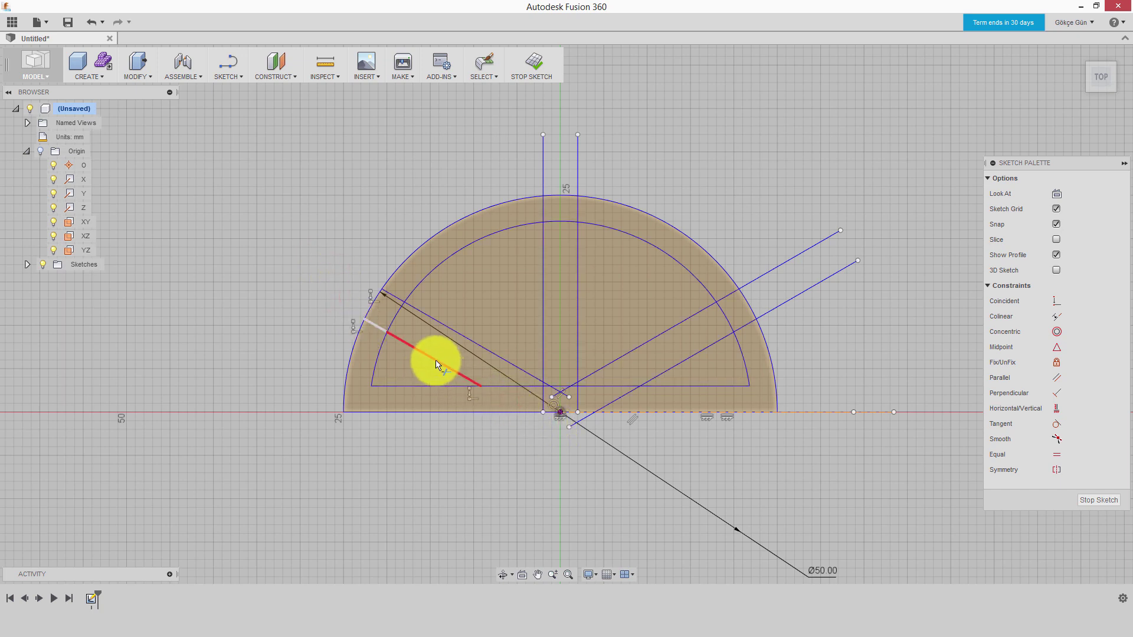
{"action": "left_click", "coordinate": [372, 324]}
{"action": "left_click", "coordinate": [390, 292]}
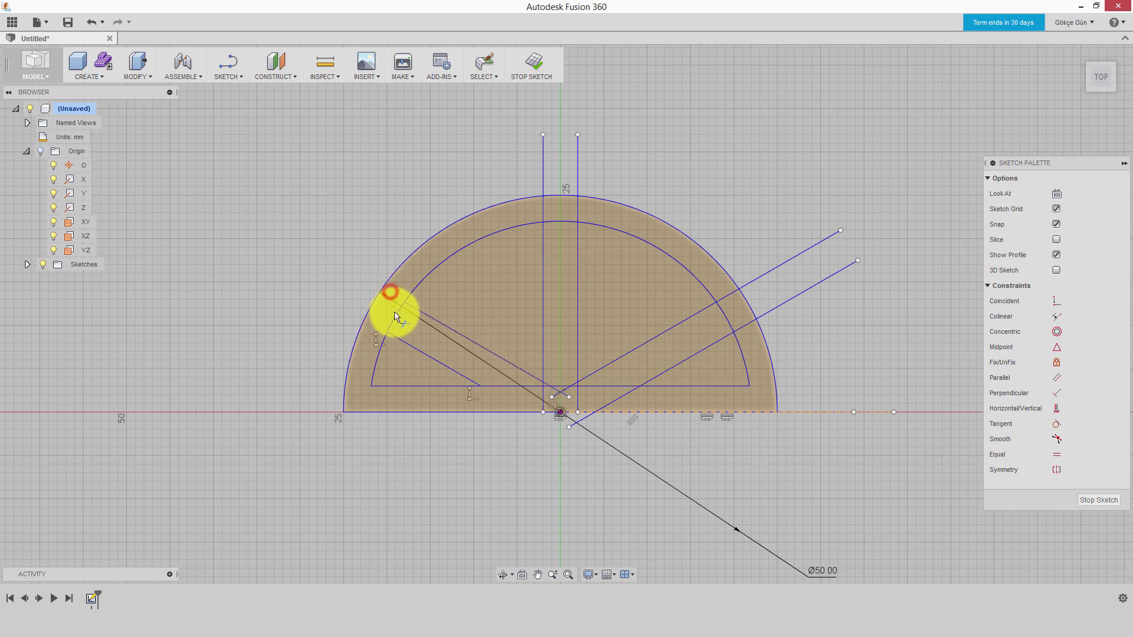
{"action": "left_click", "coordinate": [399, 310]}
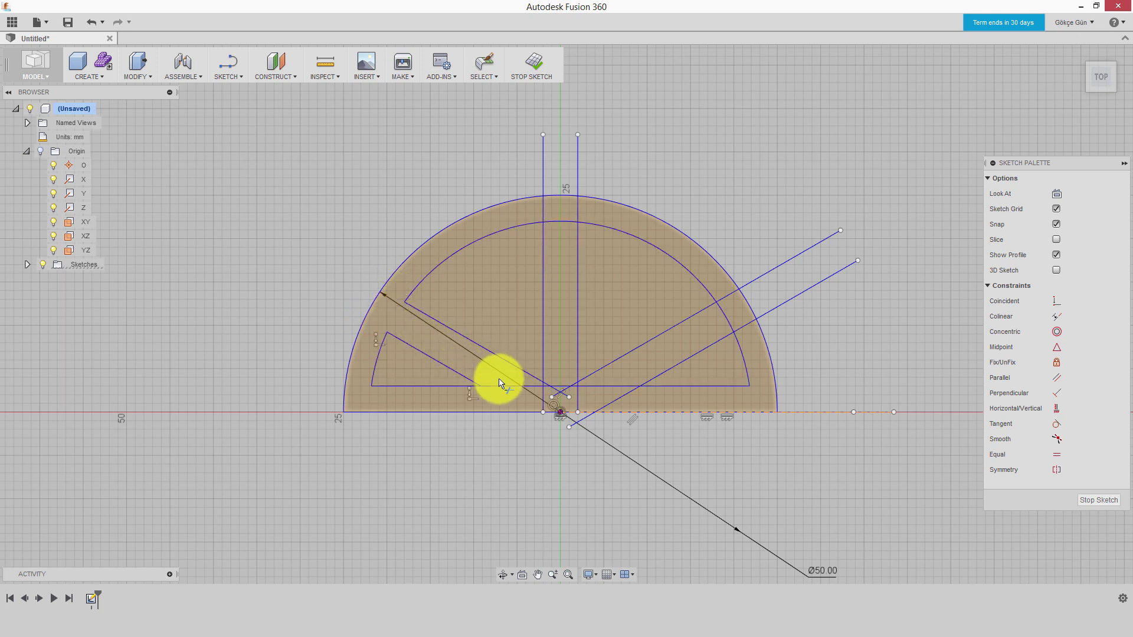
{"action": "left_click", "coordinate": [528, 386]}
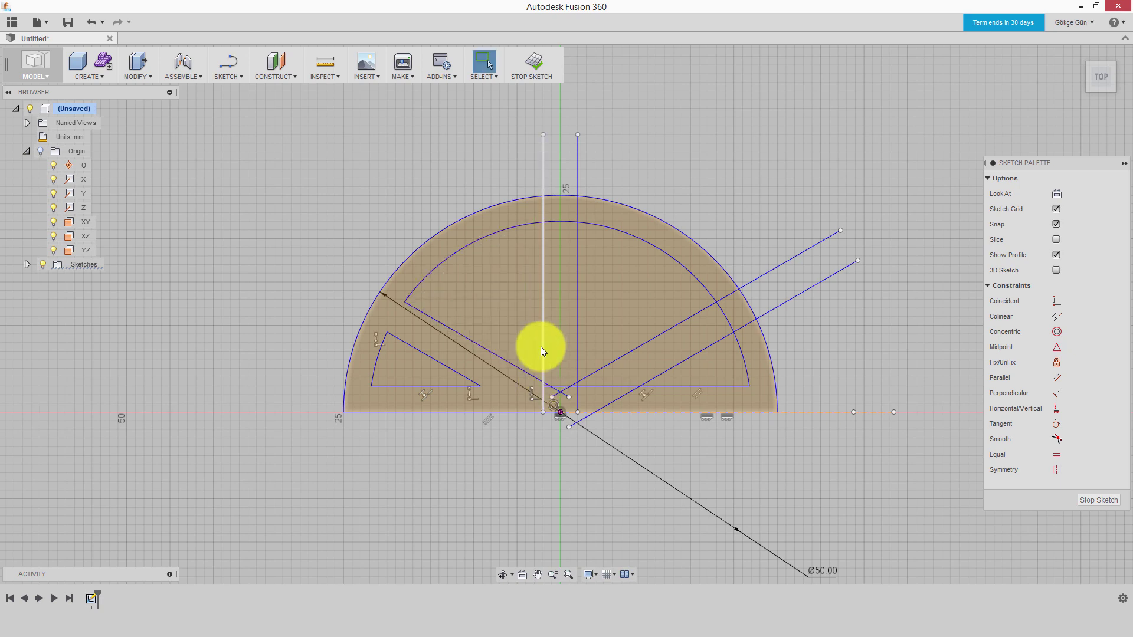
{"action": "key", "text": "ctrl+z"}
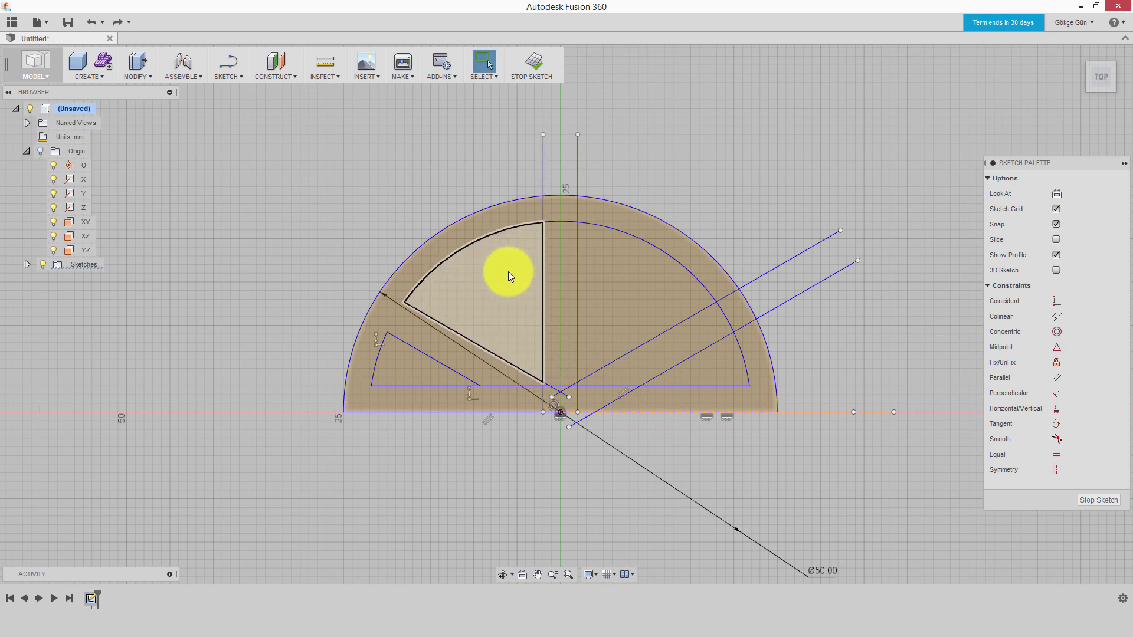
Step: Trim the top vertical lines and right diagonals where they overhang or run between the arcs
{"action": "left_click", "coordinate": [544, 154]}
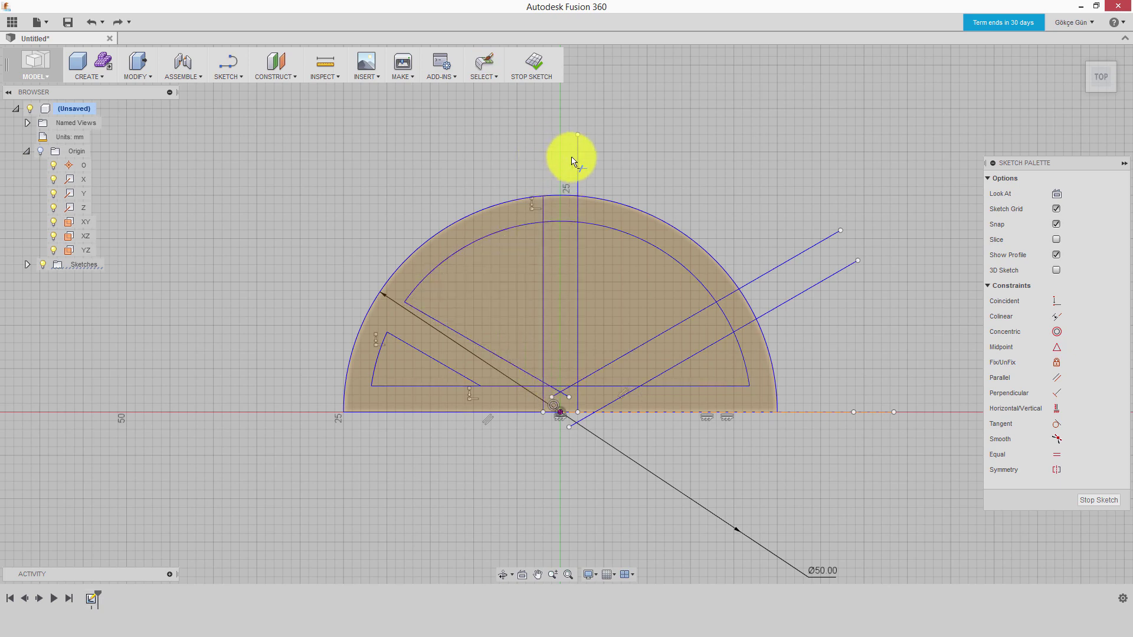
{"action": "left_click", "coordinate": [562, 226]}
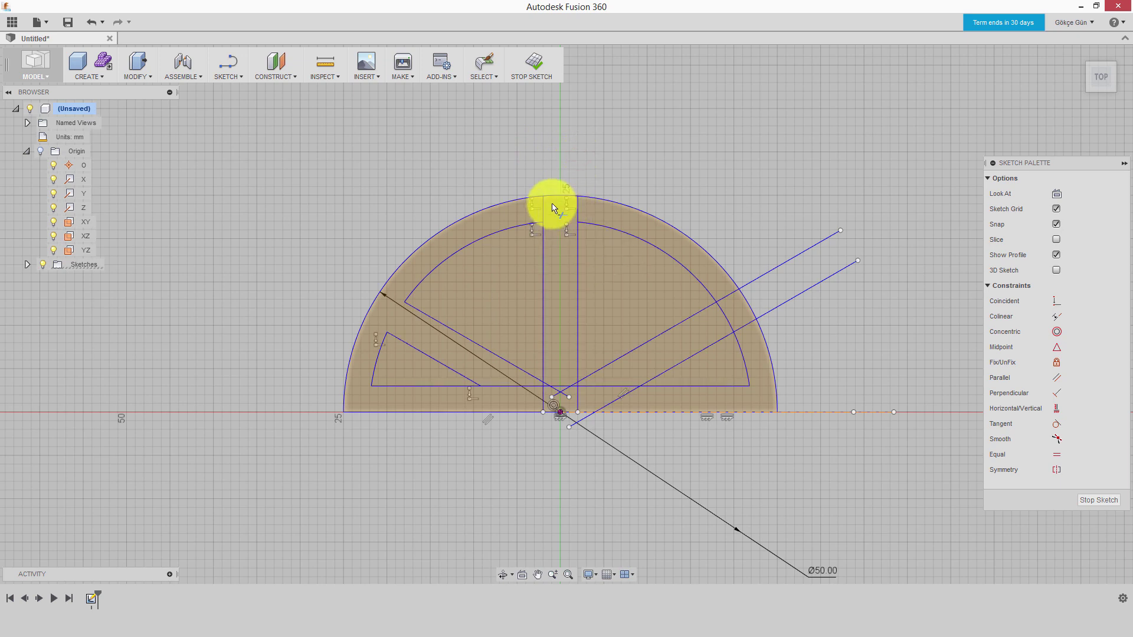
{"action": "left_click", "coordinate": [544, 208]}
{"action": "left_click", "coordinate": [577, 206]}
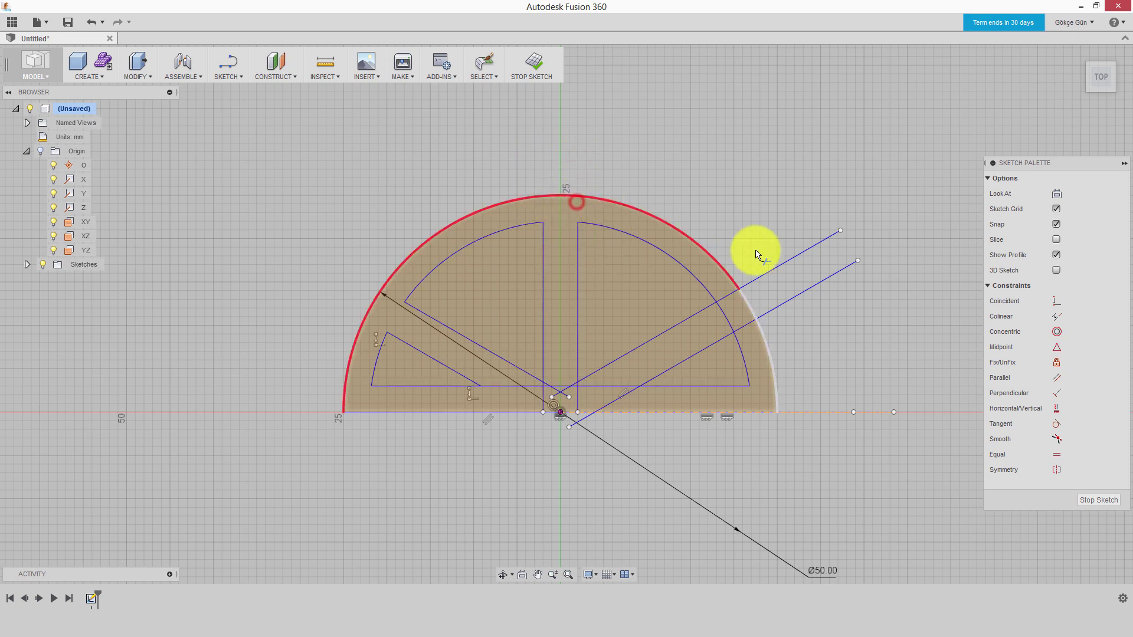
{"action": "left_click", "coordinate": [790, 261]}
{"action": "left_click", "coordinate": [793, 298]}
{"action": "left_click", "coordinate": [720, 324]}
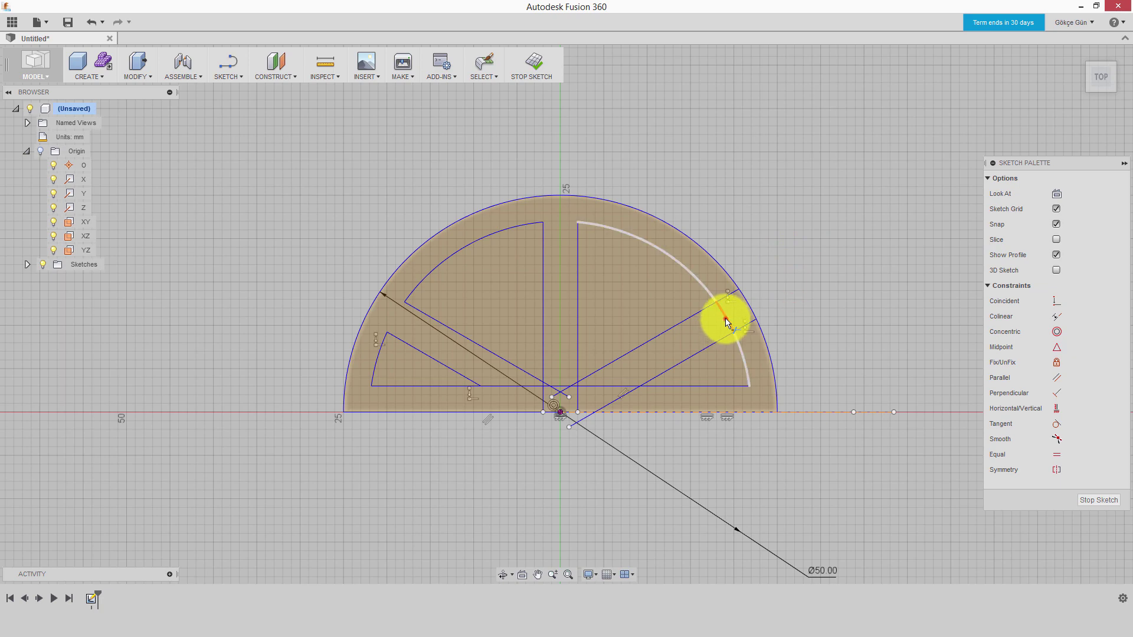
{"action": "left_click", "coordinate": [727, 300]}
{"action": "left_click", "coordinate": [744, 326]}
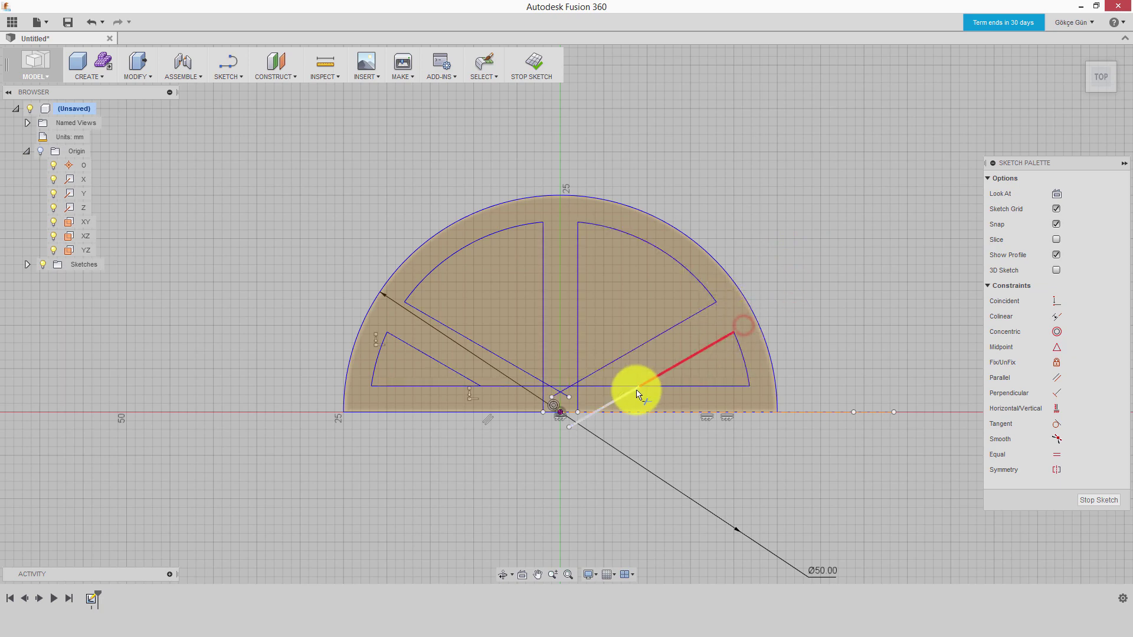
{"action": "left_click", "coordinate": [616, 404]}
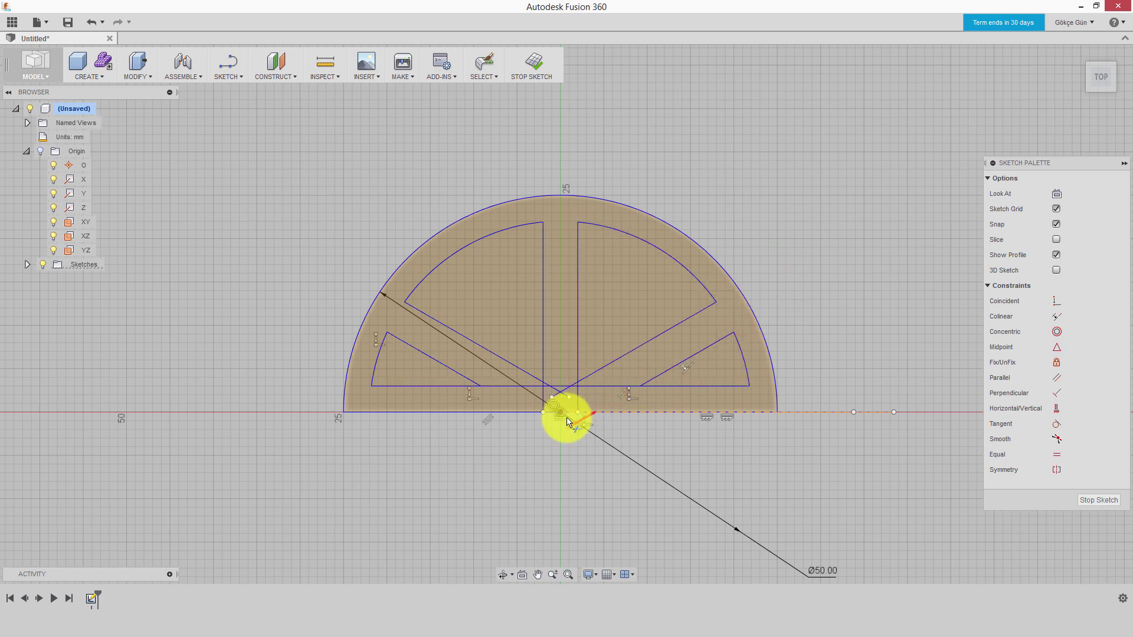
Step: Trim the remaining stubs and horizontal segments around the centre spokes below the baseline
{"action": "scroll", "coordinate": [561, 413], "scroll_direction": "up", "scroll_amount": 4}
{"action": "left_click", "coordinate": [615, 414]}
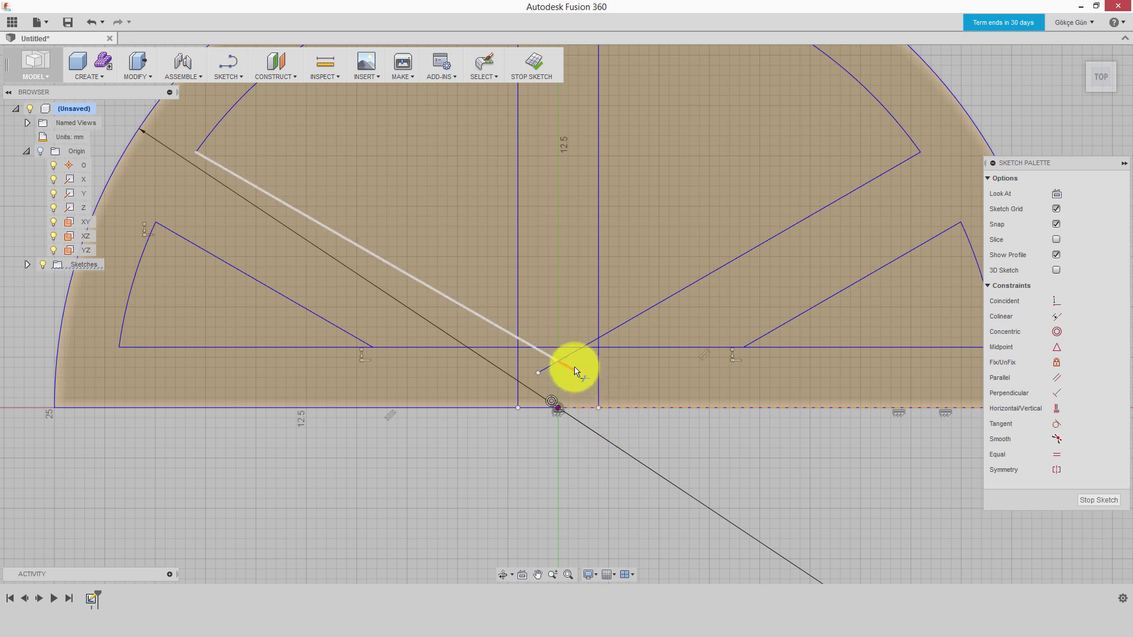
{"action": "left_click", "coordinate": [567, 372]}
{"action": "left_click", "coordinate": [546, 363]}
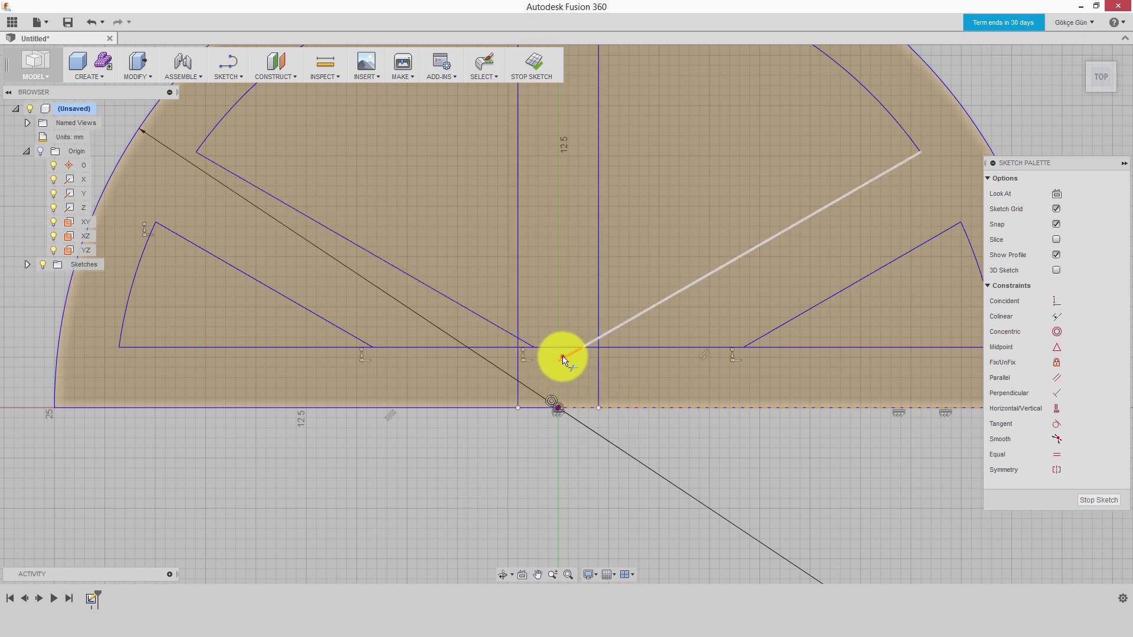
{"action": "left_click", "coordinate": [562, 354]}
{"action": "left_click", "coordinate": [527, 342]}
{"action": "left_click", "coordinate": [592, 344]}
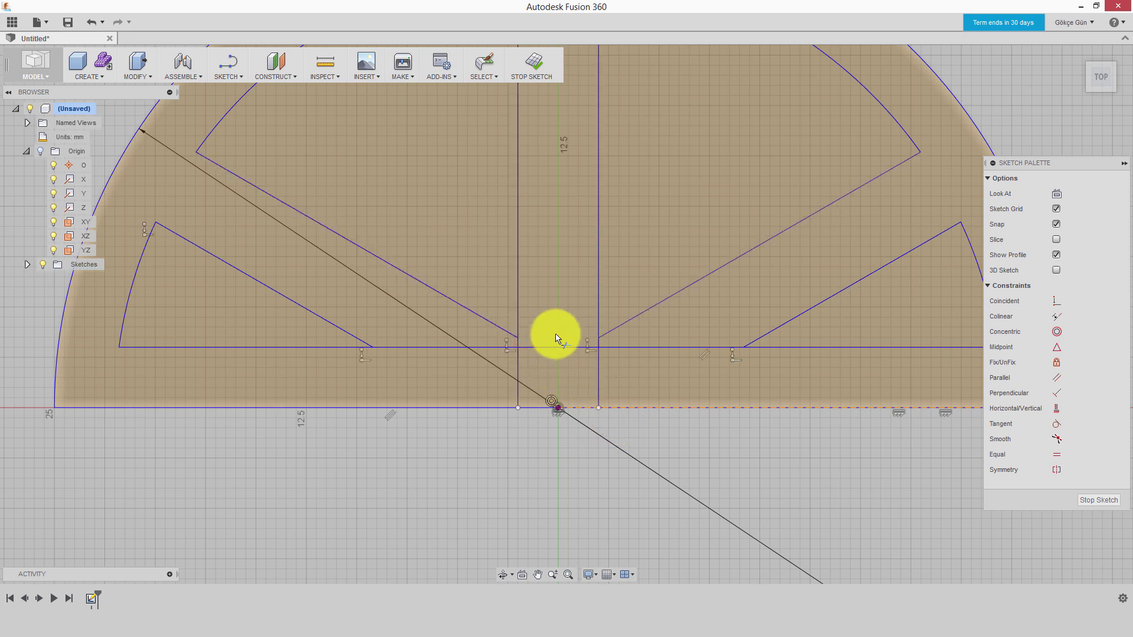
{"action": "left_click", "coordinate": [517, 366]}
{"action": "left_click", "coordinate": [596, 376]}
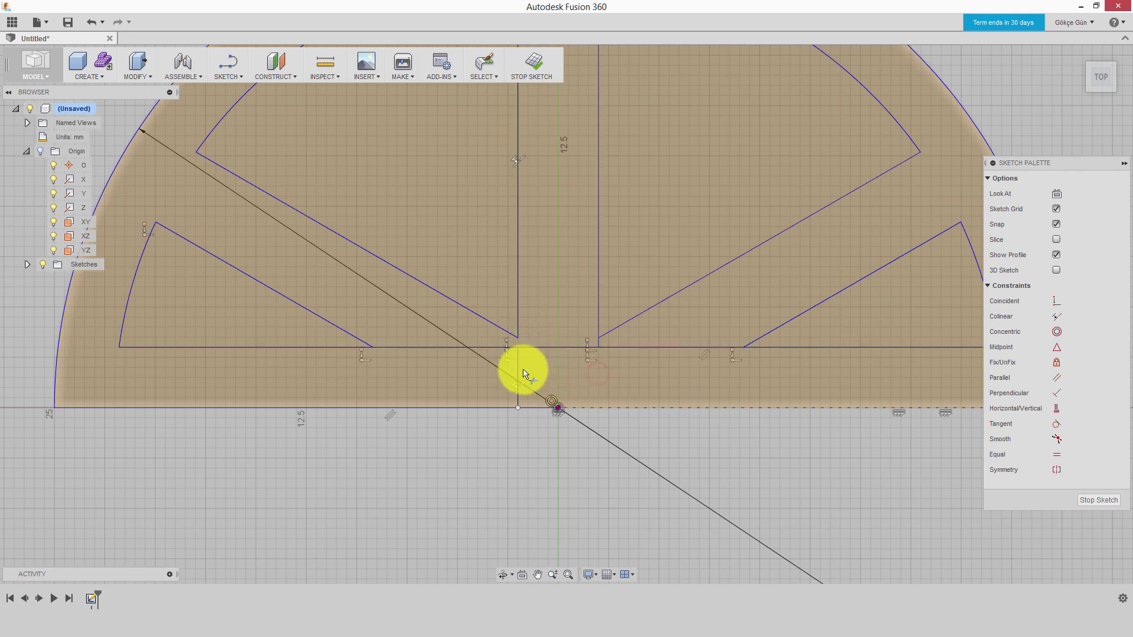
{"action": "left_click", "coordinate": [552, 347]}
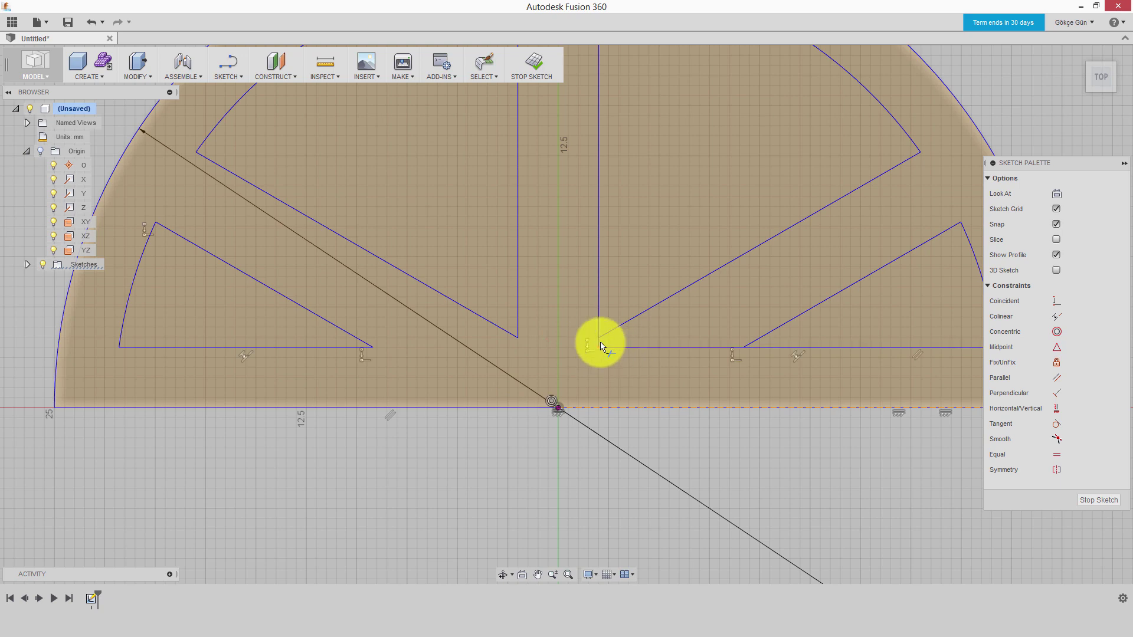
{"action": "left_click", "coordinate": [620, 350]}
{"action": "scroll", "coordinate": [540, 363], "scroll_direction": "down", "scroll_amount": 3}
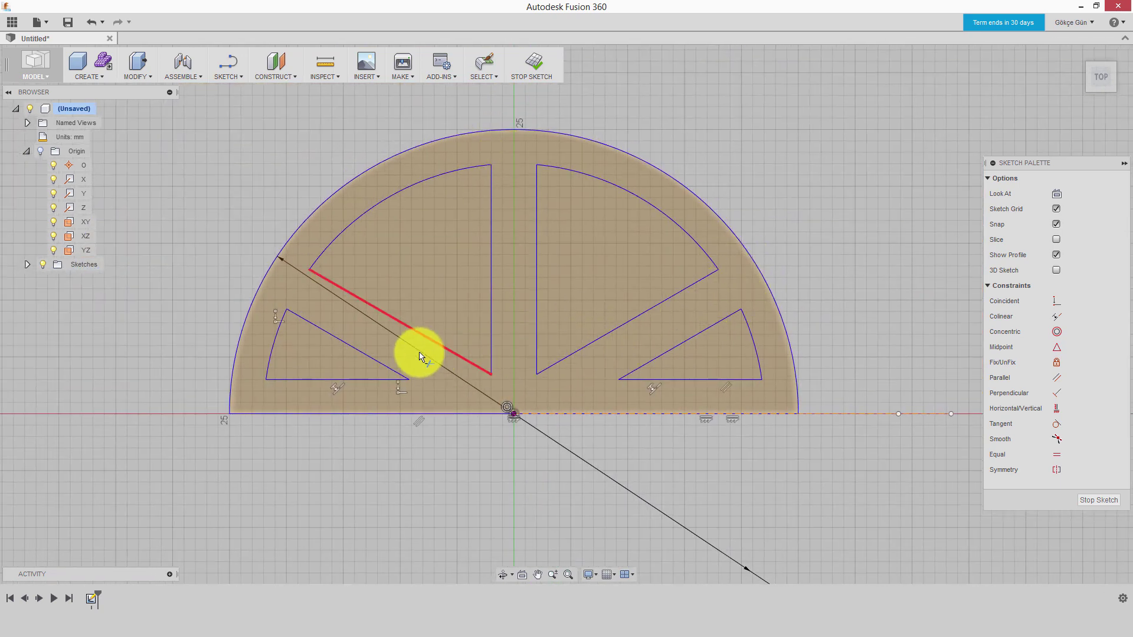
Step: Extrude the outer frame profile 2 mm into a solid and orbit to view it from the front
{"action": "key", "text": "e"}
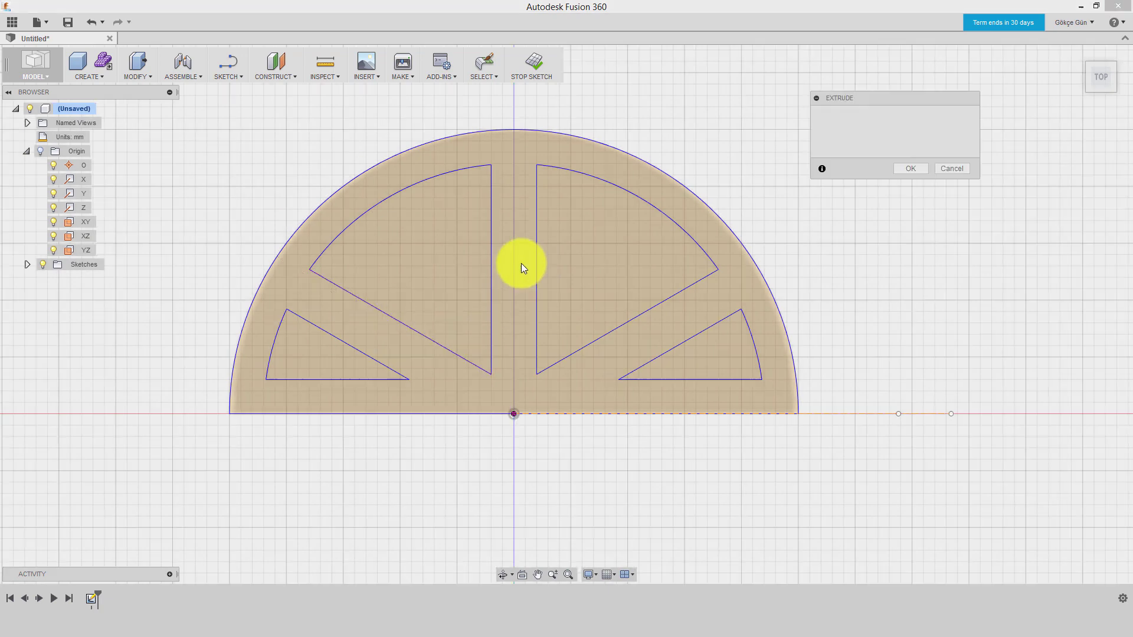
{"action": "left_click", "coordinate": [522, 307]}
{"action": "middle_click_drag", "start_coordinate": [650, 417], "coordinate": [579, 355], "text": "shift"}
{"action": "left_click_drag", "start_coordinate": [518, 303], "coordinate": [494, 291]}
{"action": "left_click", "coordinate": [903, 220]}
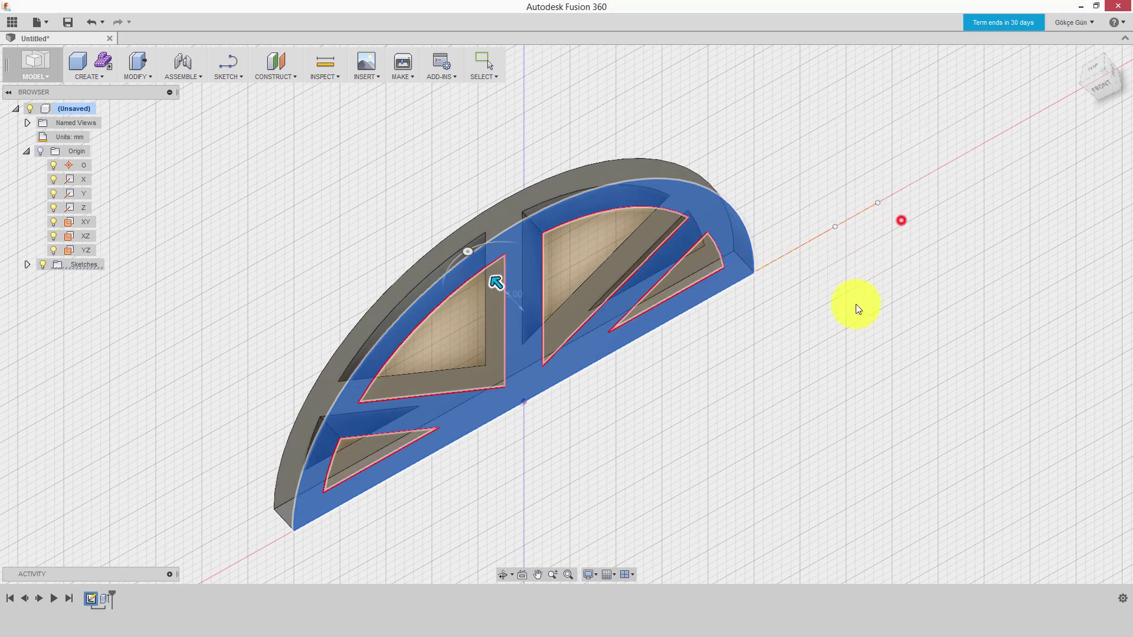
{"action": "left_click", "coordinate": [855, 312]}
{"action": "mouse_move", "coordinate": [500, 367]}
{"action": "middle_mouse_down", "text": "shift"}
{"action": "mouse_move", "coordinate": [576, 400]}
{"action": "mouse_move", "coordinate": [538, 425]}
{"action": "mouse_move", "coordinate": [443, 399]}
{"action": "mouse_move", "coordinate": [445, 422]}
{"action": "mouse_move", "coordinate": [541, 407]}
{"action": "mouse_move", "coordinate": [346, 374]}
{"action": "middle_mouse_up", "text": "shift"}
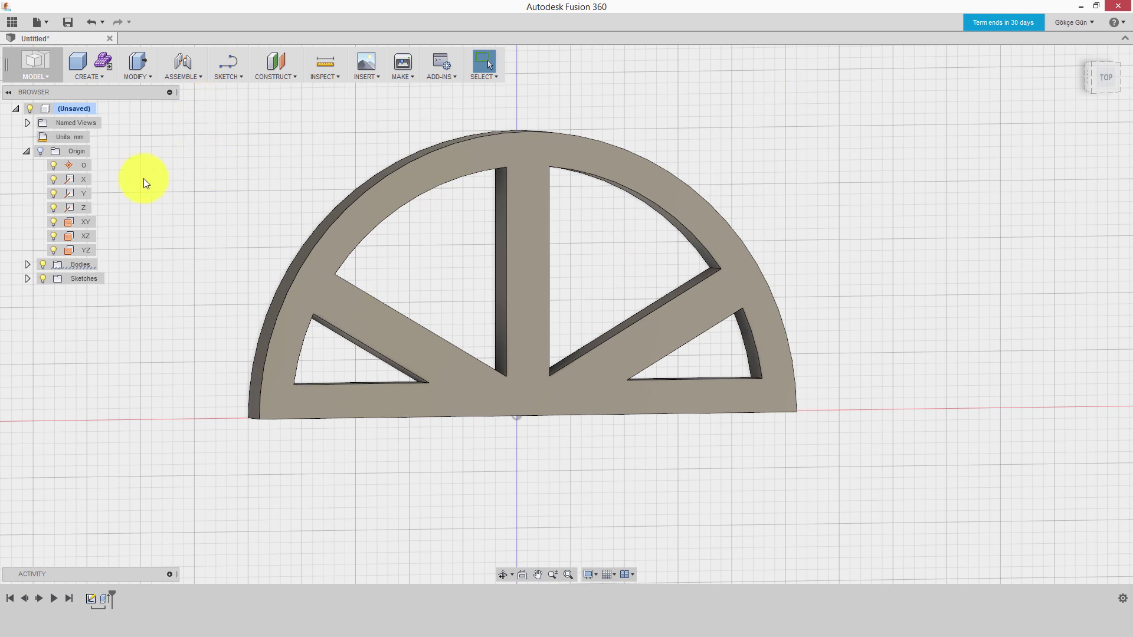
Step: Roll the design timeline back to the start and begin a new sketch on the XZ plane
{"action": "left_click", "coordinate": [109, 601]}
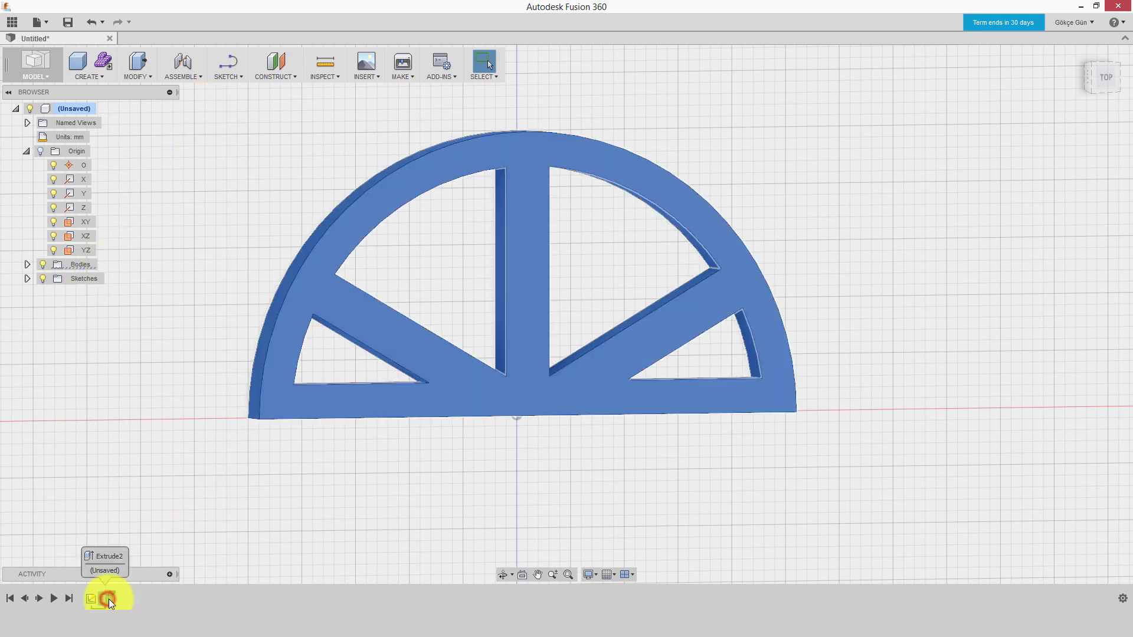
{"action": "left_click_drag", "start_coordinate": [100, 605], "coordinate": [87, 599]}
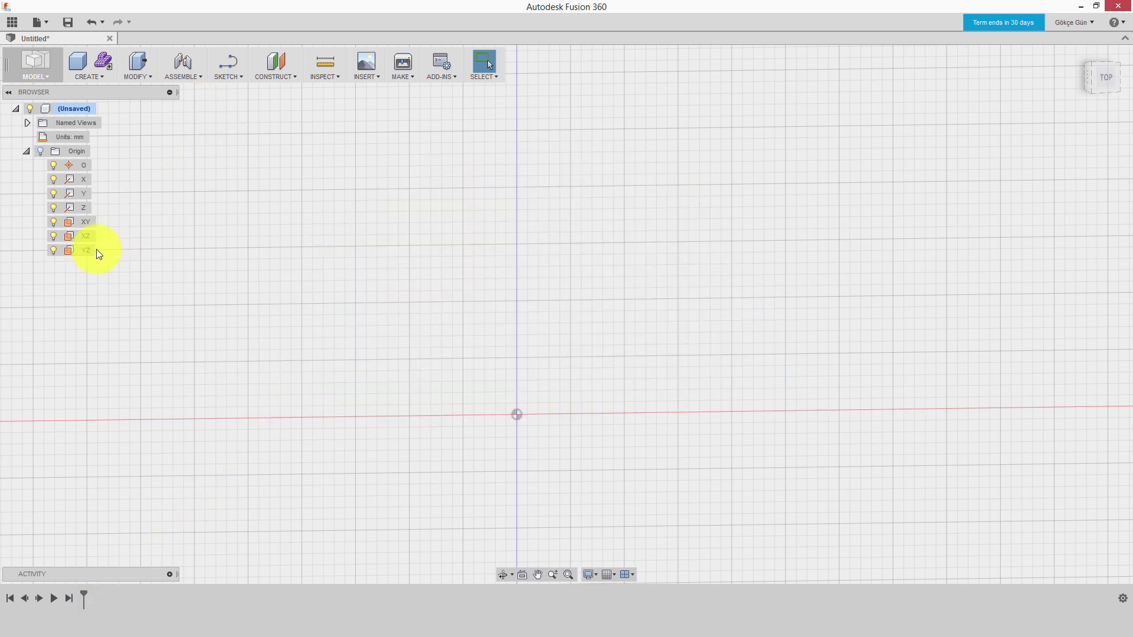
{"action": "right_click", "coordinate": [83, 223]}
{"action": "left_click", "coordinate": [78, 237]}
{"action": "right_click", "coordinate": [78, 235]}
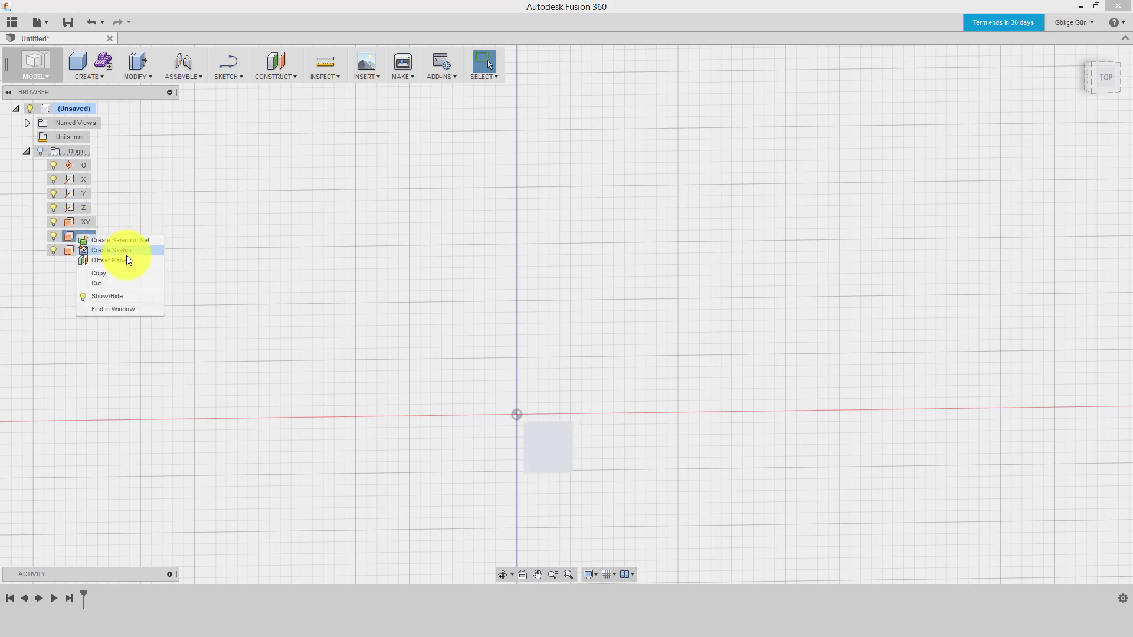
{"action": "left_click", "coordinate": [127, 253]}
{"action": "left_click", "coordinate": [229, 79]}
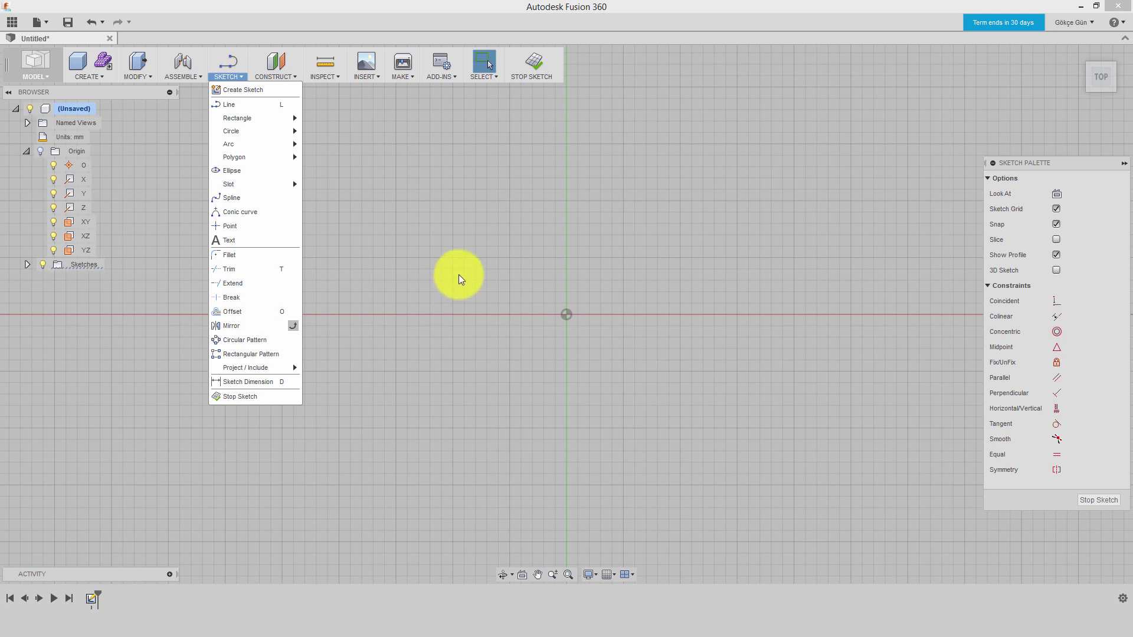
{"action": "left_click", "coordinate": [473, 239]}
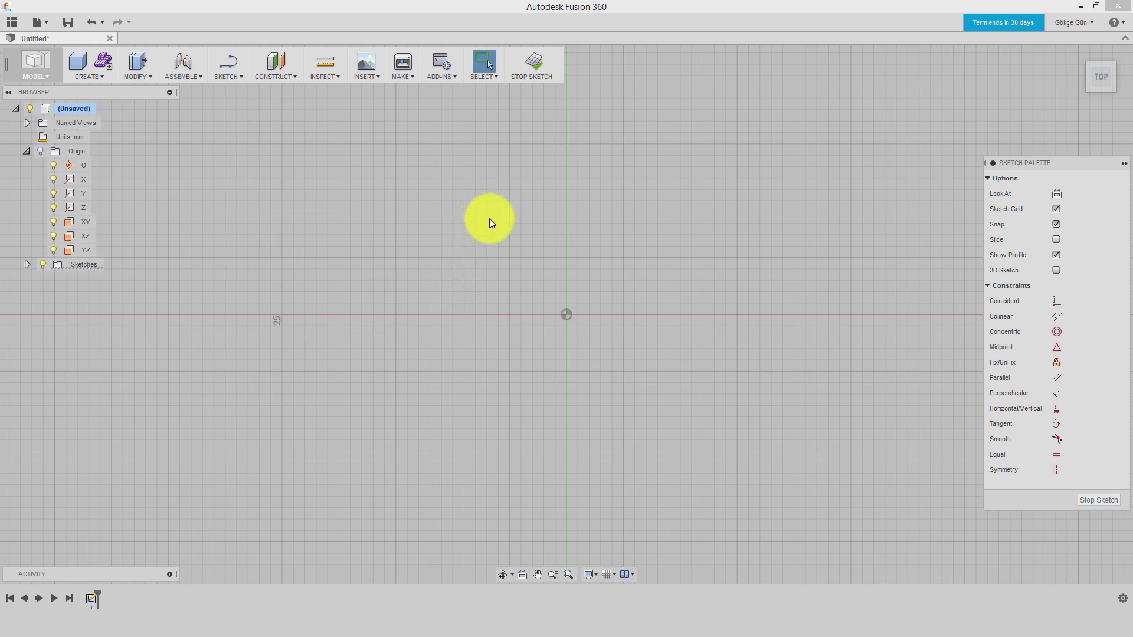
Step: Draw a rectangle right of centre and a vertical line rising from the origin
{"action": "key", "text": "r"}
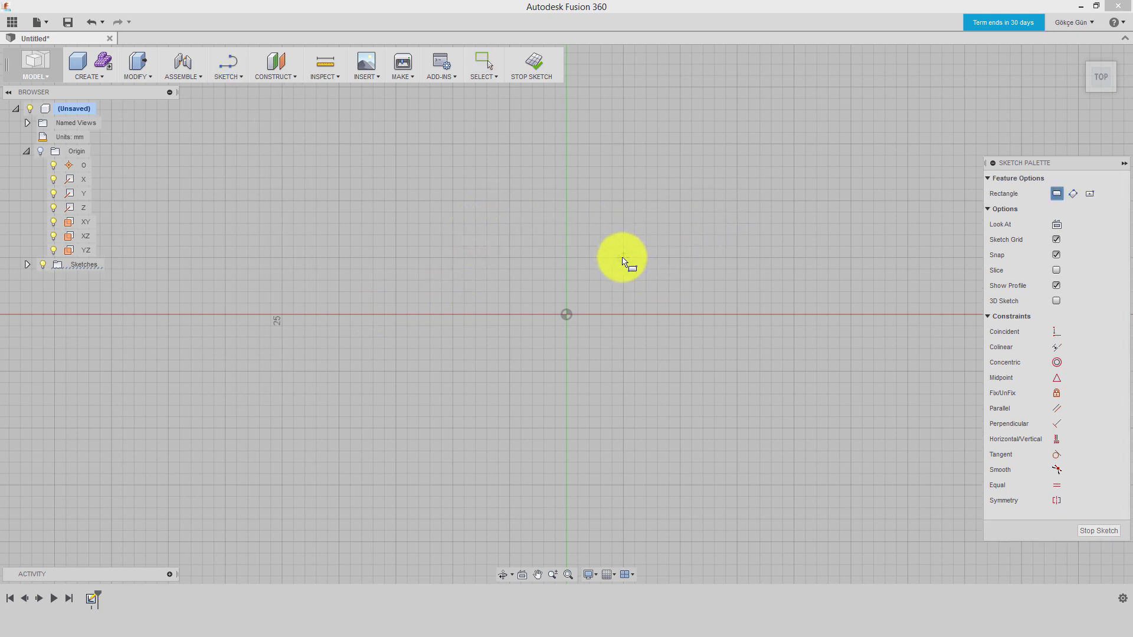
{"action": "left_click", "coordinate": [623, 258]}
{"action": "left_click", "coordinate": [682, 144]}
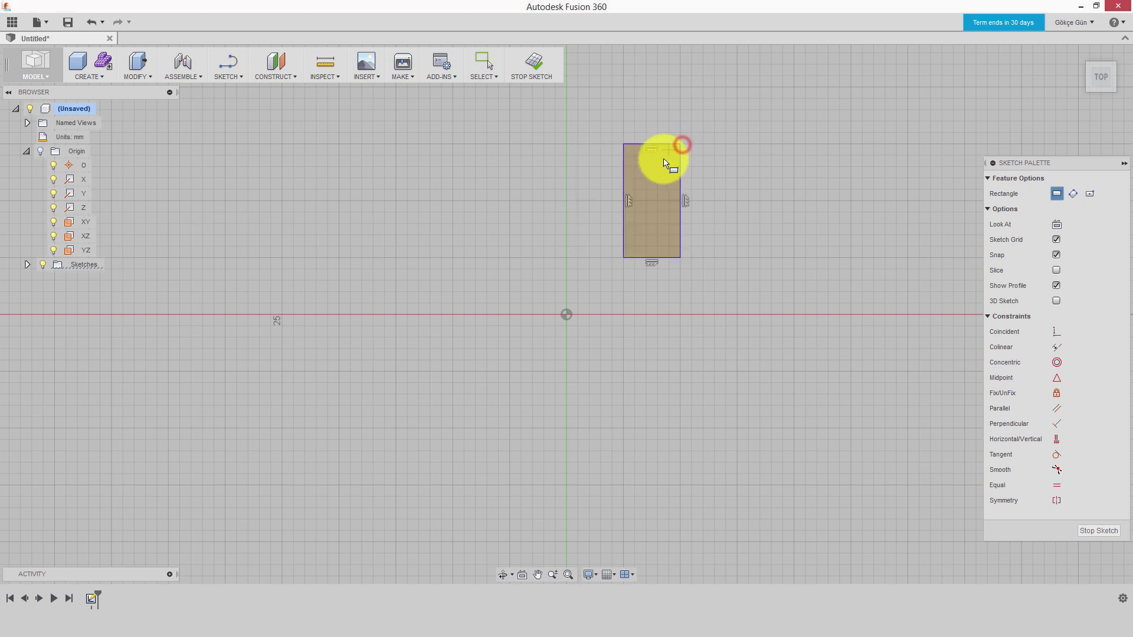
{"action": "key", "text": "Escape"}
{"action": "left_click", "coordinate": [567, 314]}
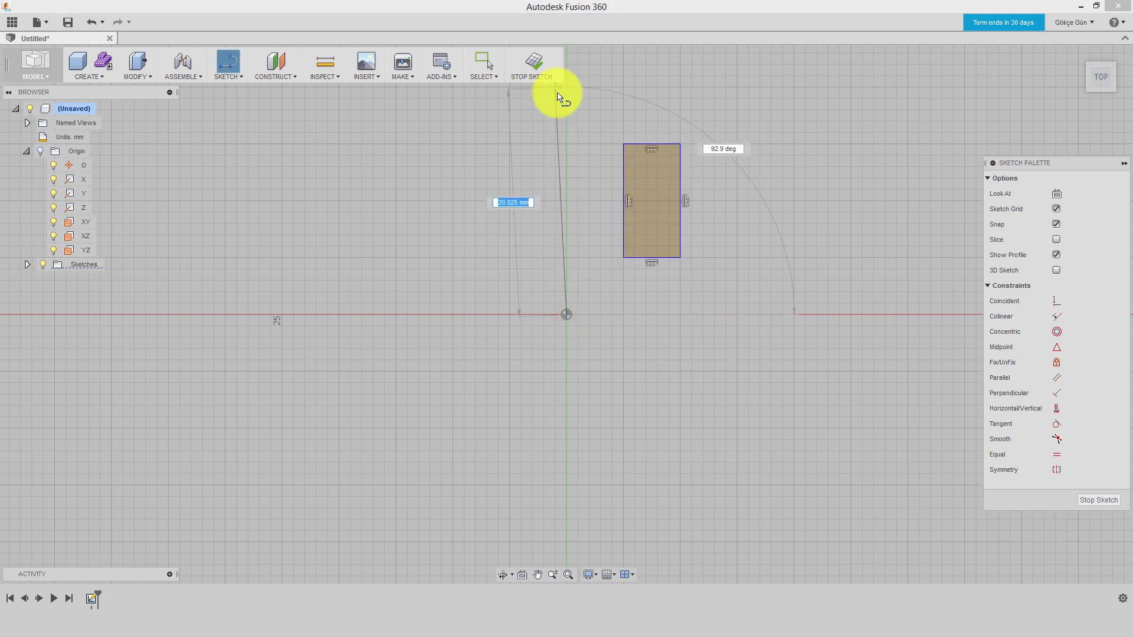
{"action": "left_click", "coordinate": [567, 88]}
{"action": "right_click", "coordinate": [633, 98]}
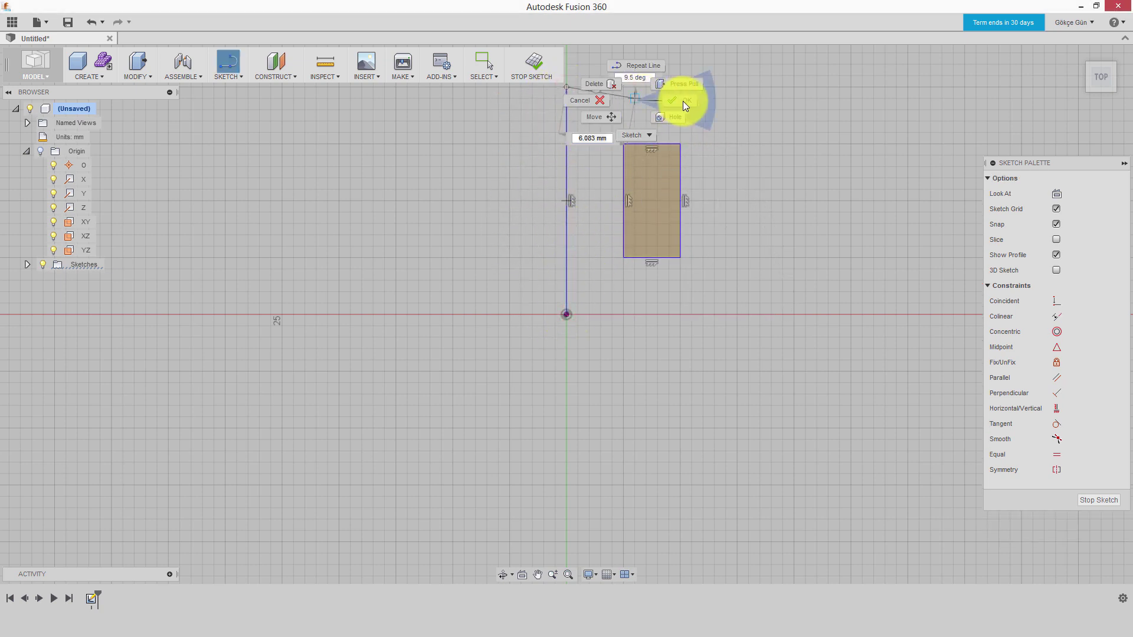
{"action": "left_click", "coordinate": [684, 104]}
Step: Convert the vertical line into construction geometry
{"action": "mouse_move", "coordinate": [580, 289]}
{"action": "middle_mouse_down"}
{"action": "mouse_move", "coordinate": [667, 308]}
{"action": "mouse_move", "coordinate": [656, 345]}
{"action": "middle_mouse_up"}
{"action": "left_click", "coordinate": [549, 246]}
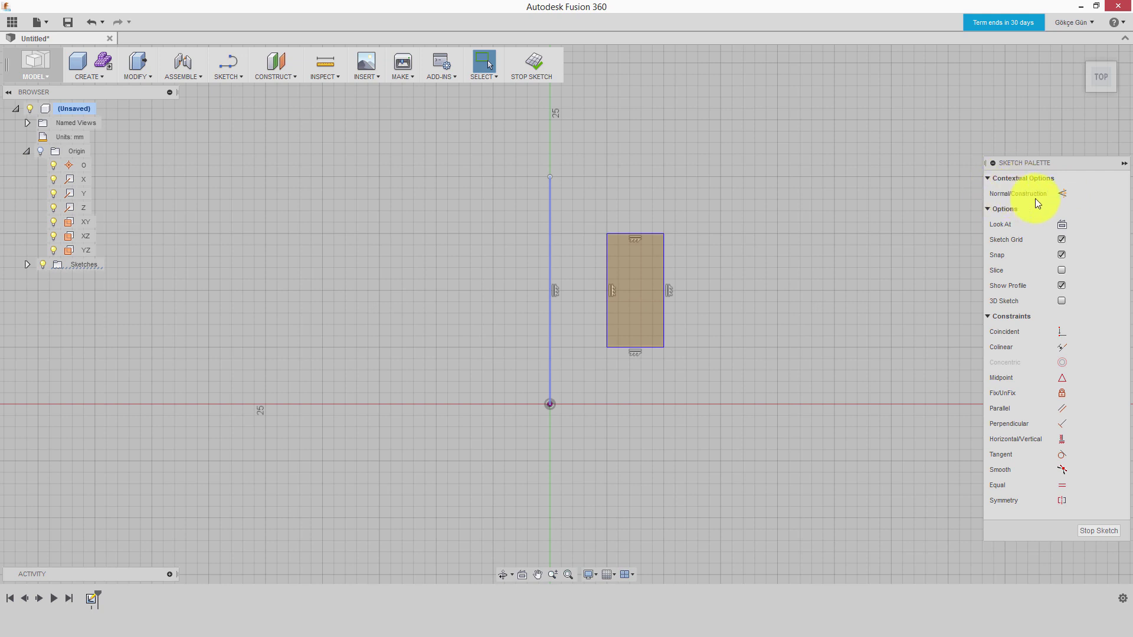
{"action": "left_click", "coordinate": [1061, 193]}
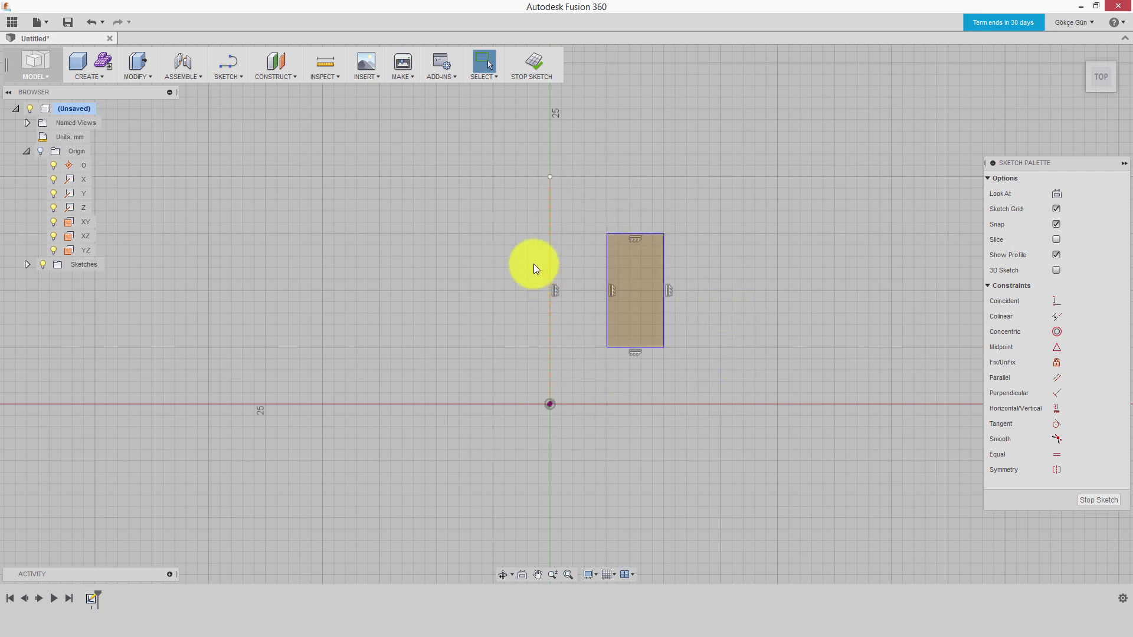
{"action": "left_click", "coordinate": [237, 80]}
Step: Mirror the rectangle across the vertical construction line onto the left side
{"action": "left_click", "coordinate": [269, 322]}
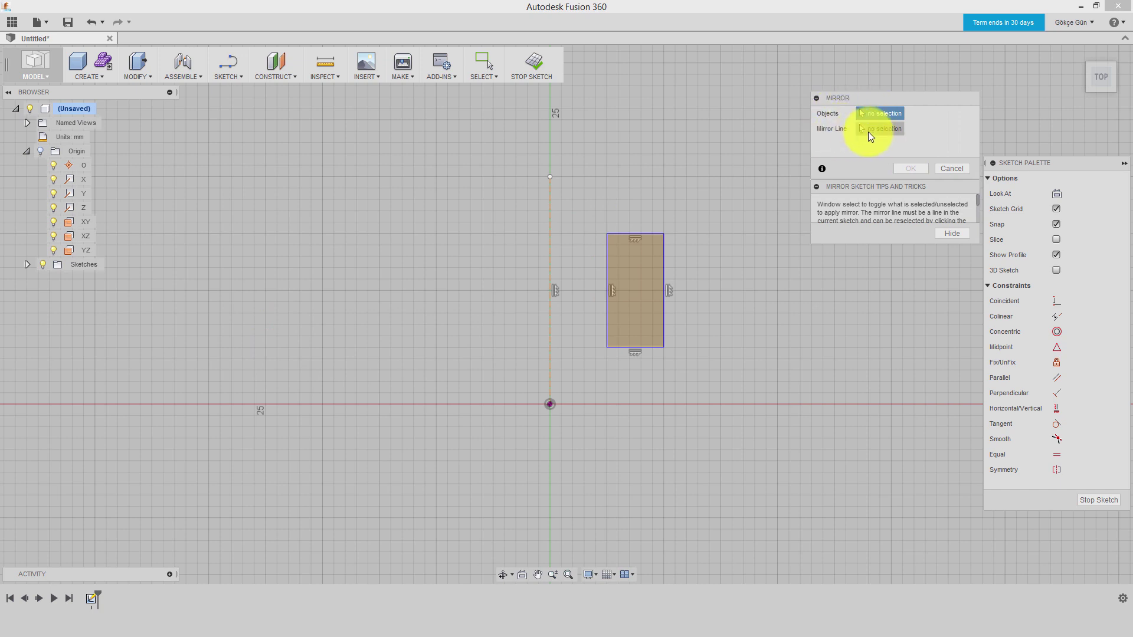
{"action": "left_click_drag", "start_coordinate": [581, 205], "coordinate": [692, 410]}
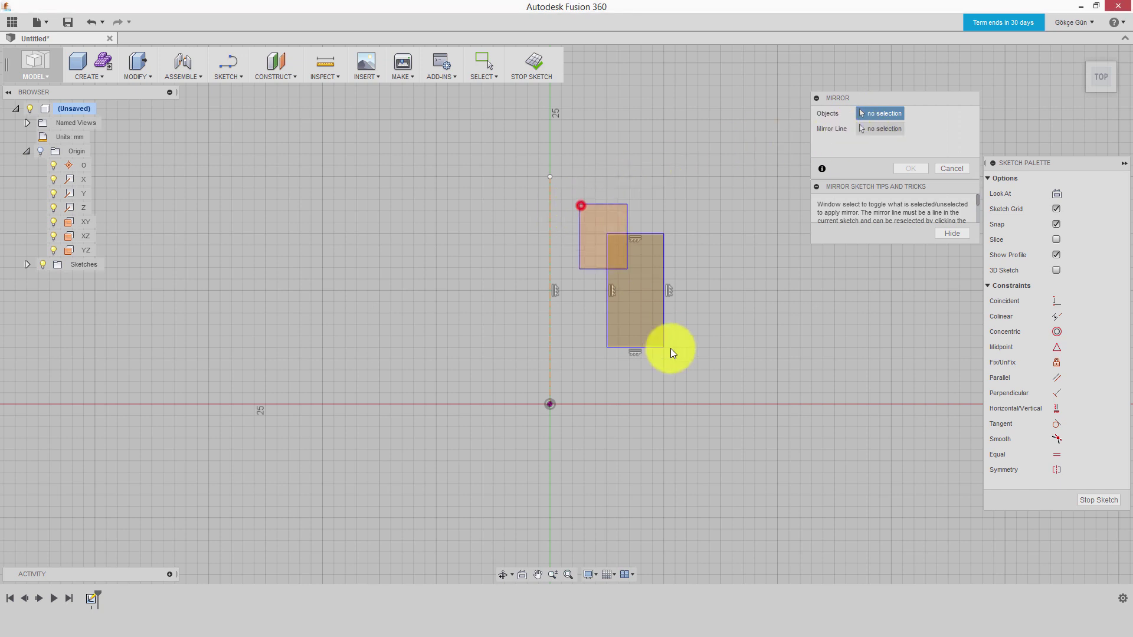
{"action": "left_click", "coordinate": [881, 129]}
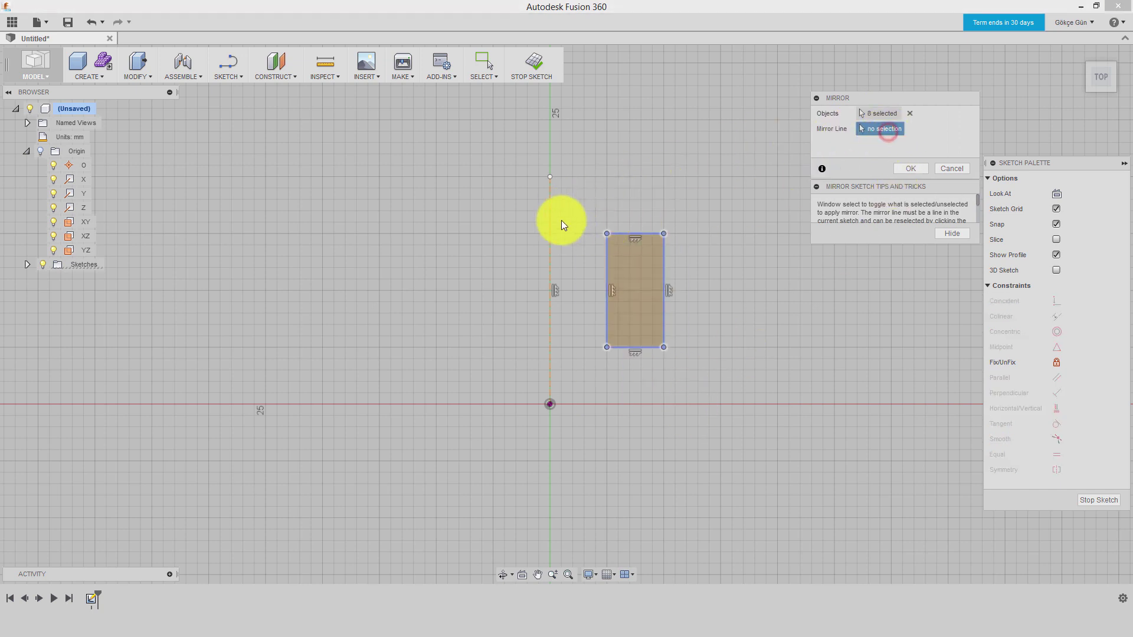
{"action": "left_click", "coordinate": [552, 213]}
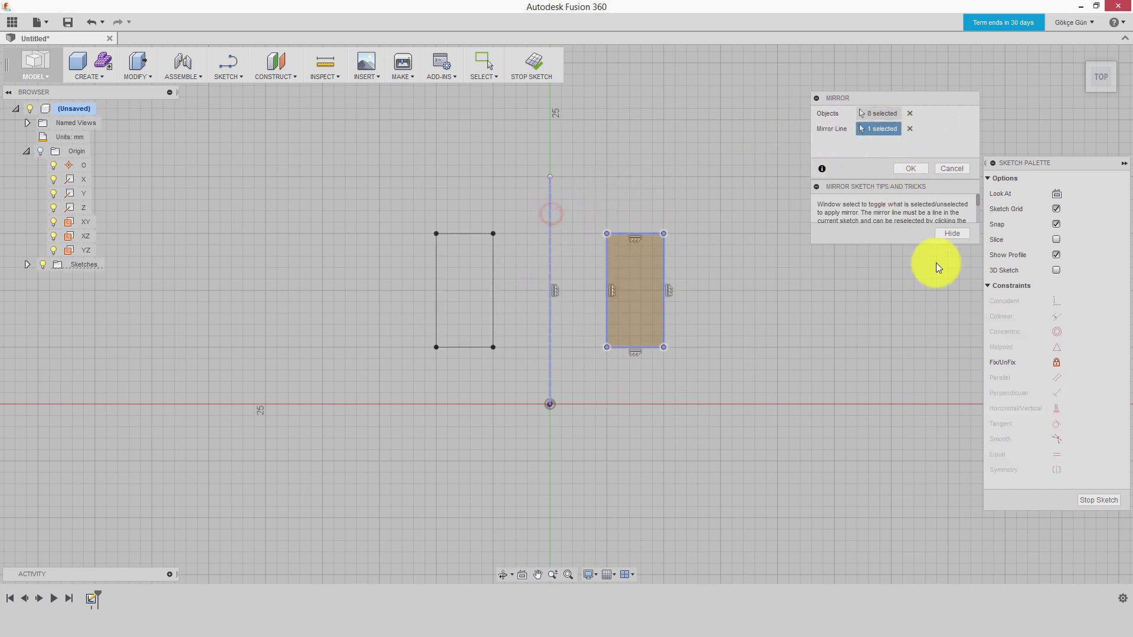
{"action": "left_click", "coordinate": [918, 172]}
{"action": "left_click", "coordinate": [785, 252]}
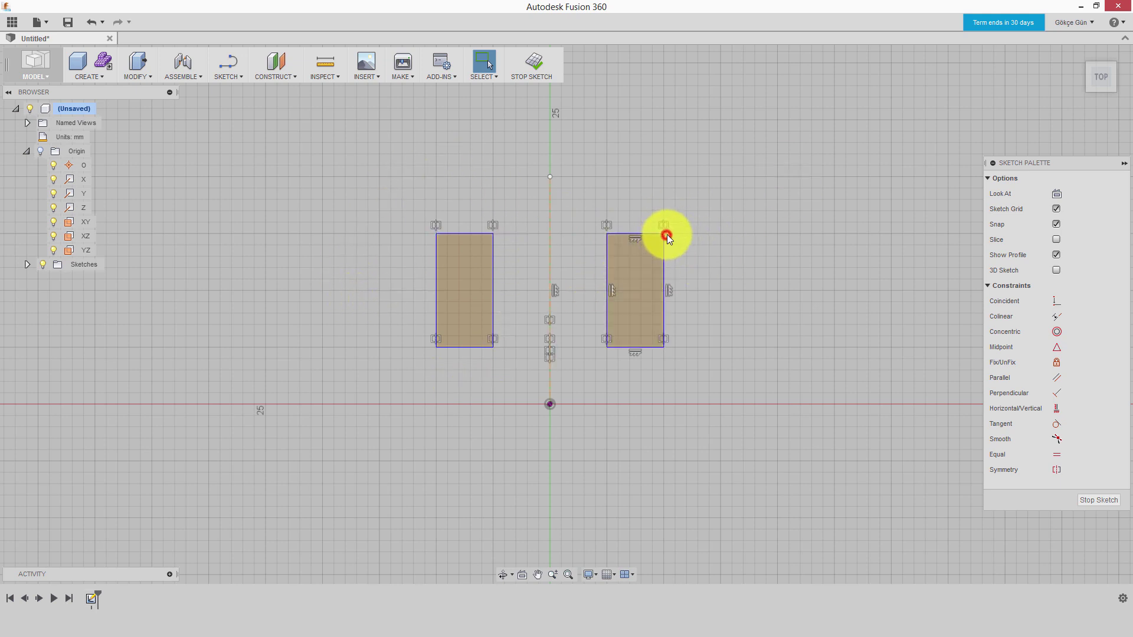
Step: Resize both mirrored rectangles from corner and top edge, then select all geometry for deletion
{"action": "left_click_drag", "start_coordinate": [667, 235], "coordinate": [686, 210]}
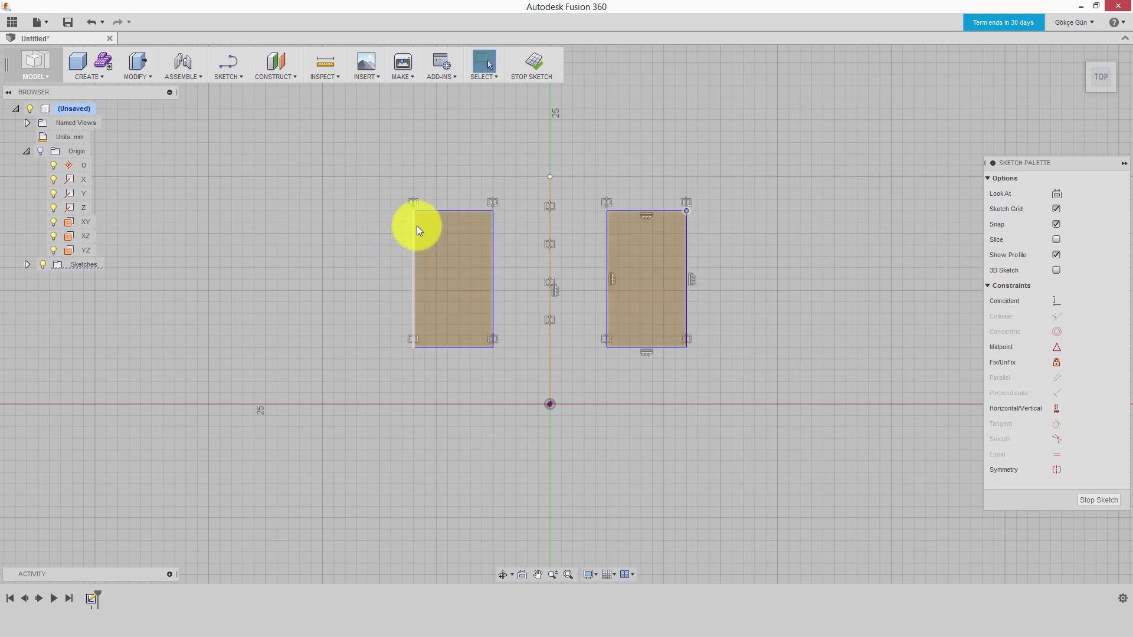
{"action": "left_click_drag", "start_coordinate": [429, 211], "coordinate": [430, 246]}
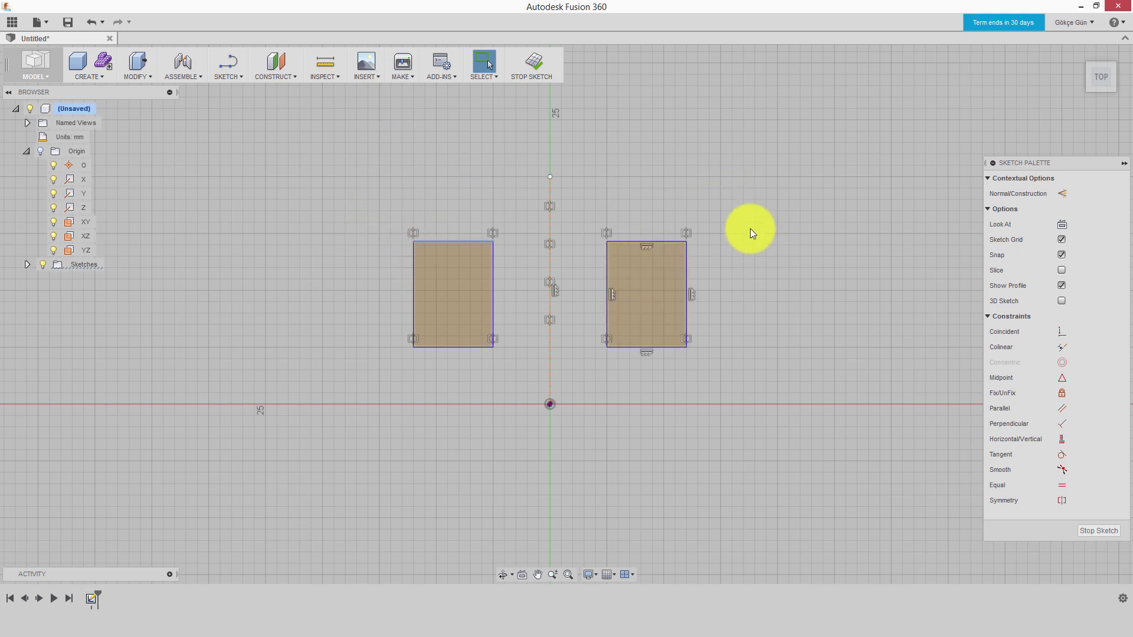
{"action": "scroll", "coordinate": [706, 225], "scroll_direction": "up", "scroll_amount": 2}
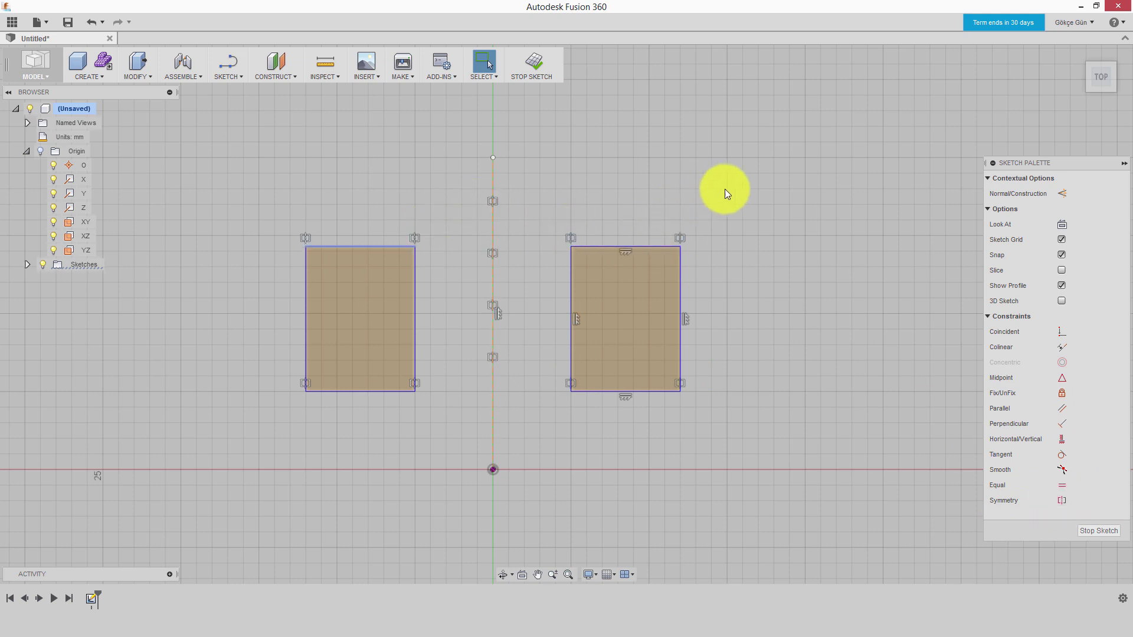
{"action": "left_click_drag", "start_coordinate": [762, 195], "coordinate": [247, 420]}
{"action": "key", "text": "Delete"}
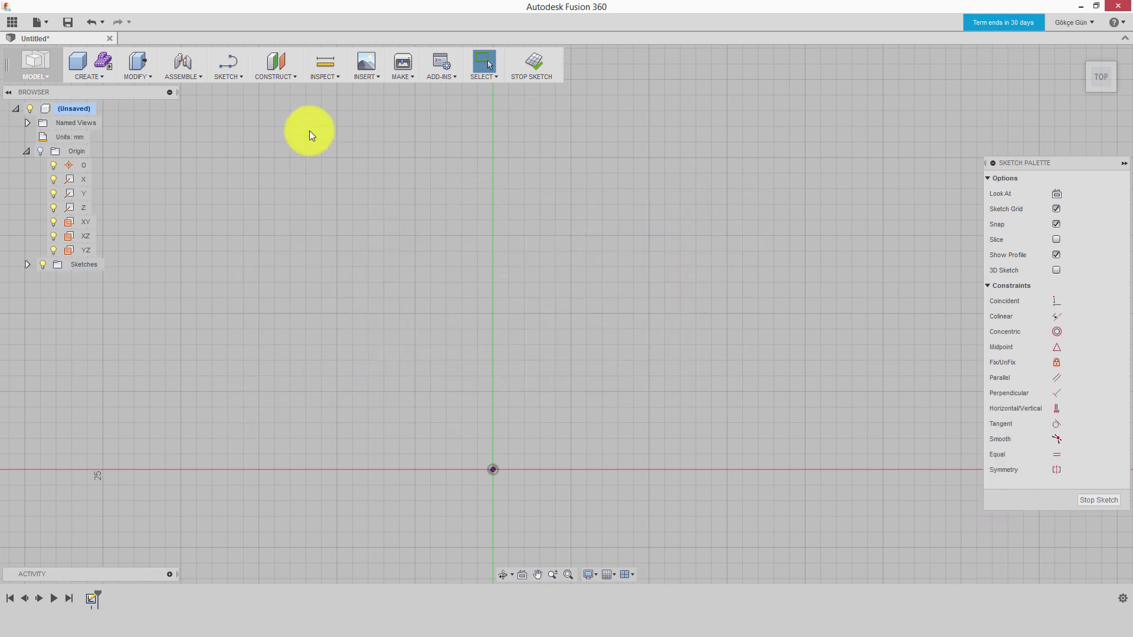
{"action": "left_click", "coordinate": [215, 79]}
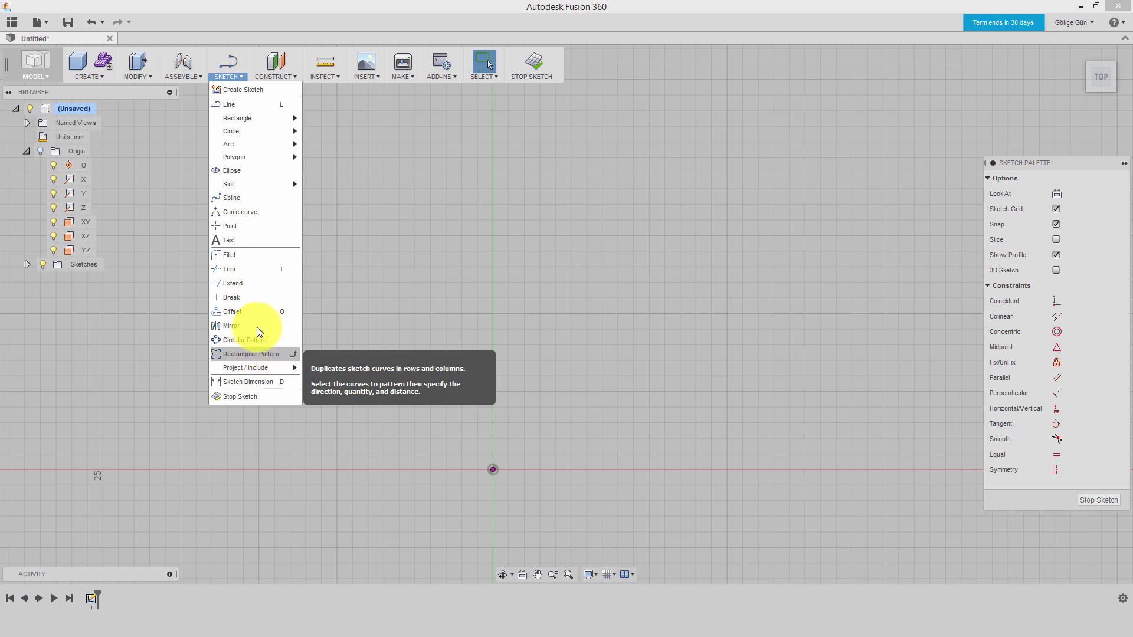
Step: Draw a 50 × 50 mm square cornered at the origin
{"action": "left_click", "coordinate": [425, 231]}
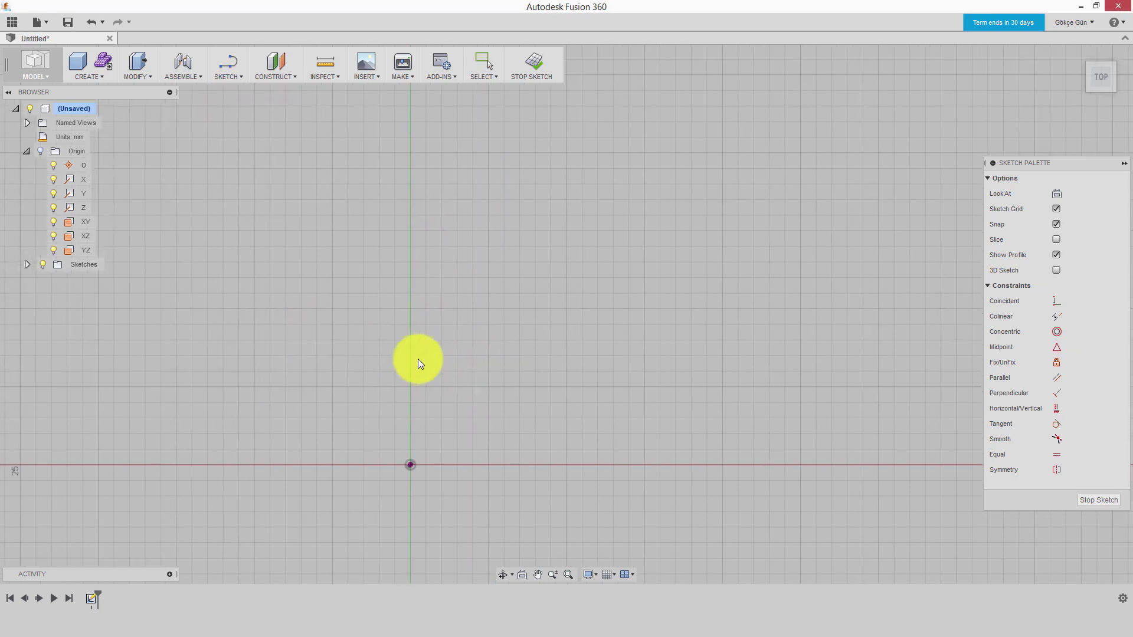
{"action": "key", "text": "r"}
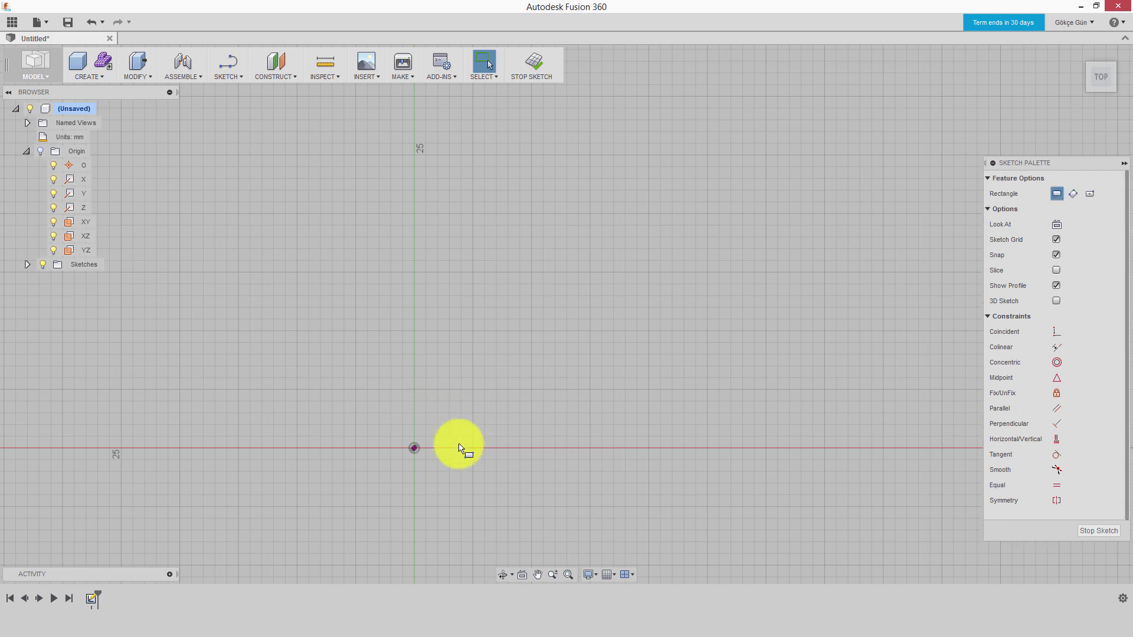
{"action": "left_click", "coordinate": [414, 448]}
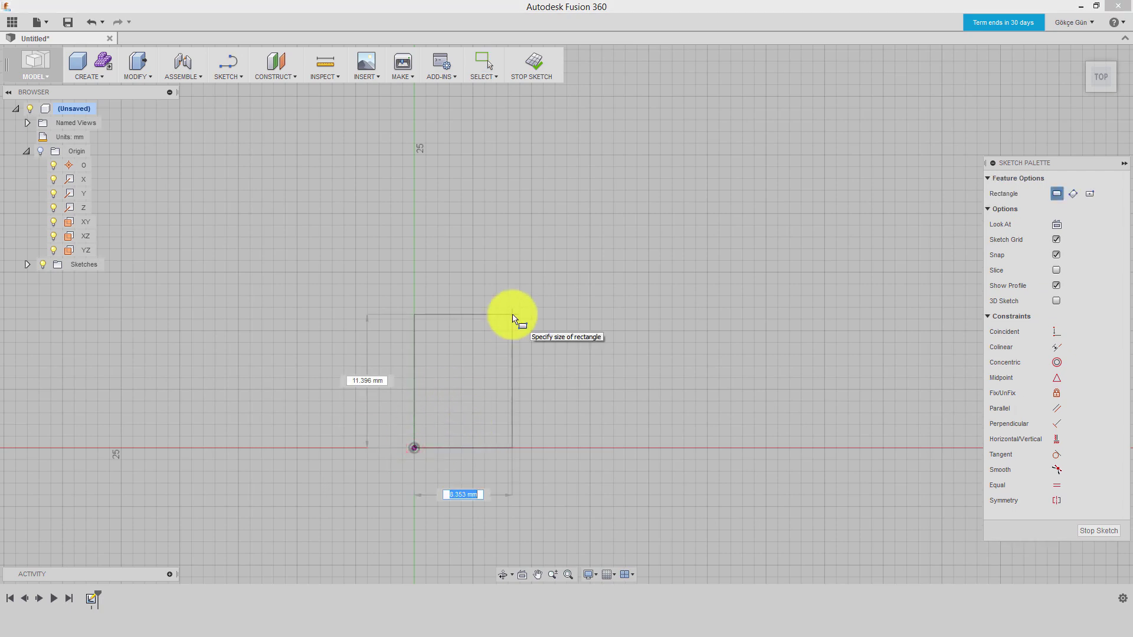
{"action": "type", "text": "50"}
{"action": "key", "text": "Tab"}
{"action": "type", "text": "50"}
{"action": "key", "text": "Return"}
{"action": "scroll", "coordinate": [510, 319], "scroll_direction": "down", "scroll_amount": 5}
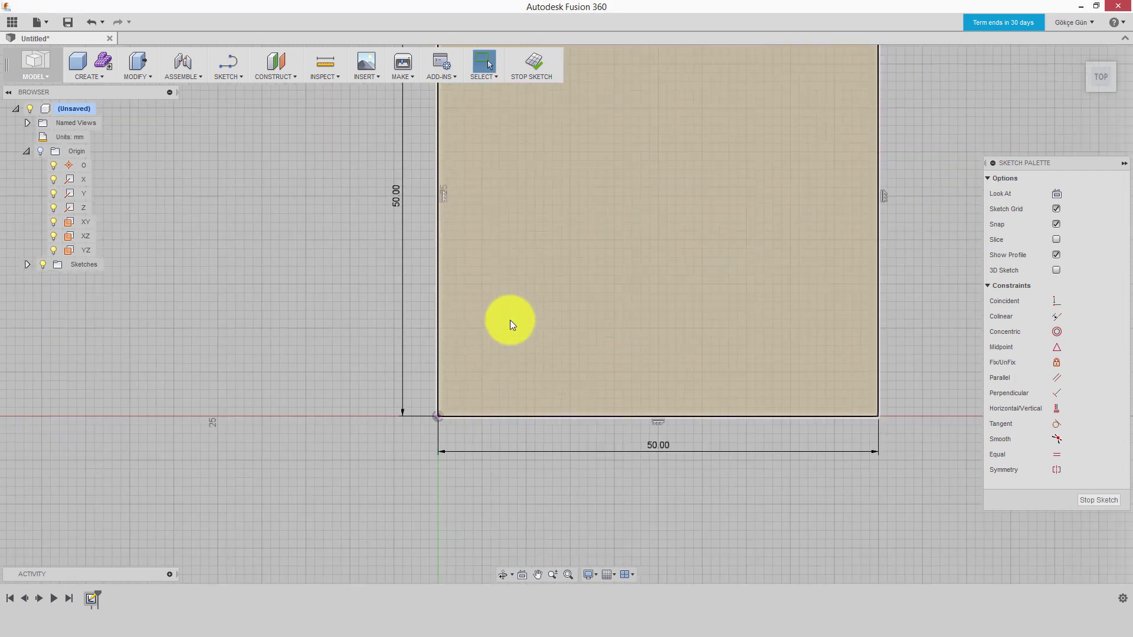
Step: Draw a 20 mm diameter circle centred on the origin corner
{"action": "key", "text": "c"}
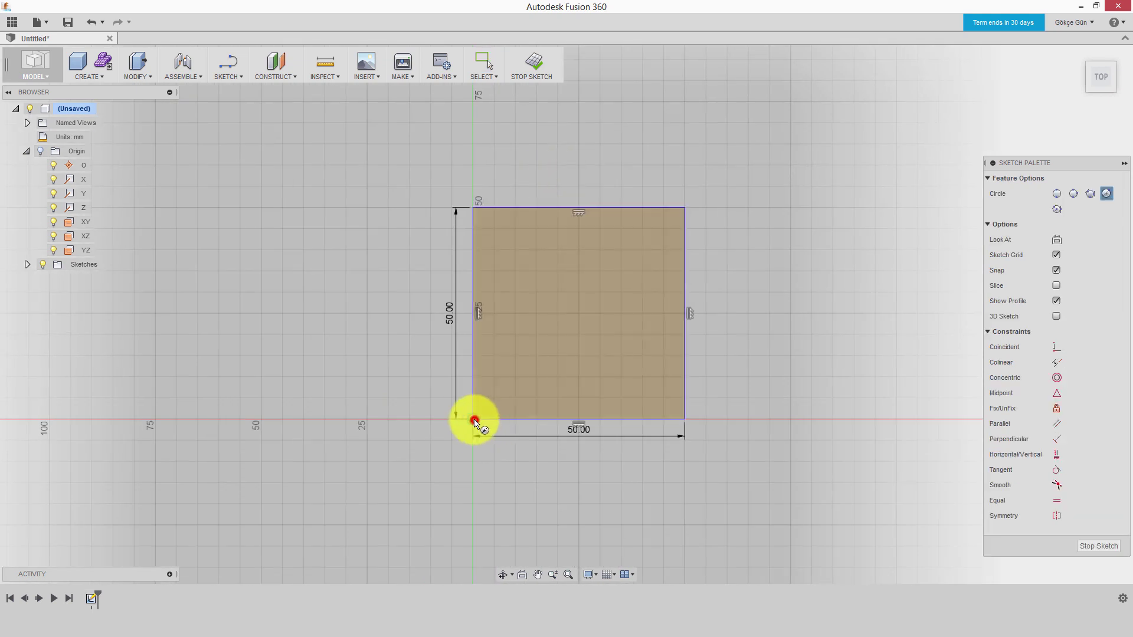
{"action": "left_click", "coordinate": [473, 420]}
{"action": "type", "text": "20"}
{"action": "key", "text": "Tab"}
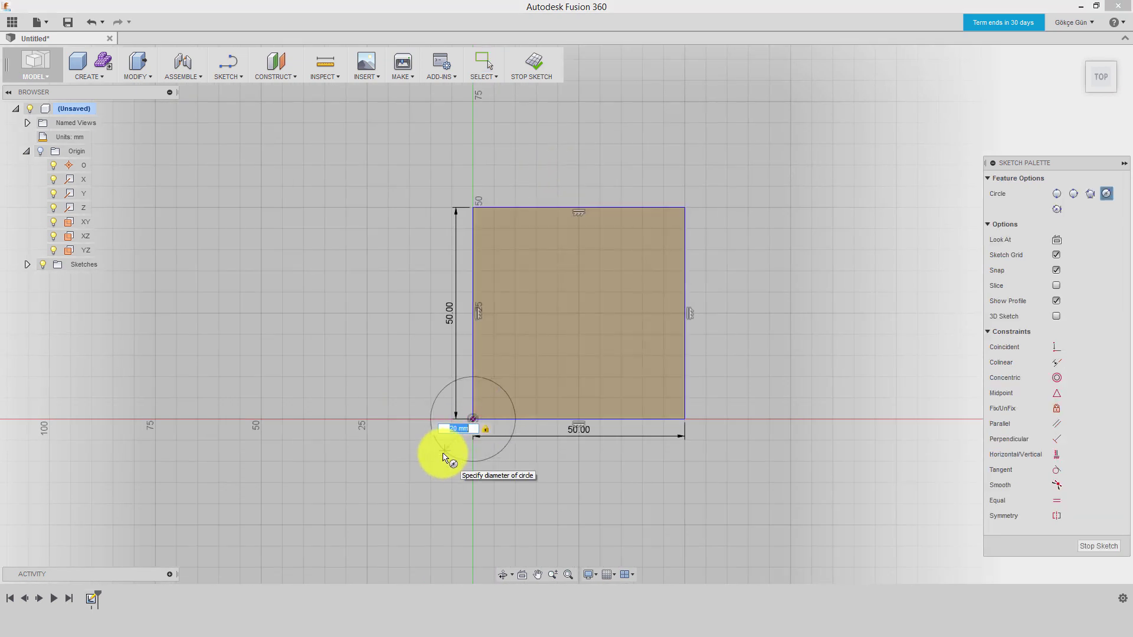
{"action": "key", "text": "Return"}
{"action": "scroll", "coordinate": [442, 453], "scroll_direction": "down", "scroll_amount": 2}
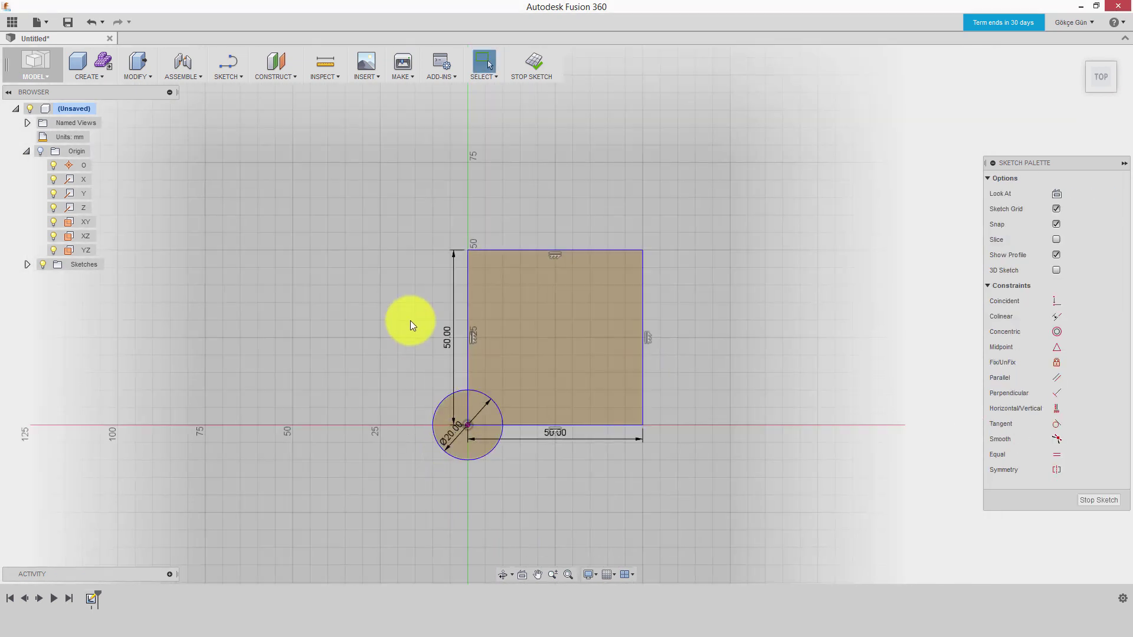
{"action": "left_click", "coordinate": [223, 75]}
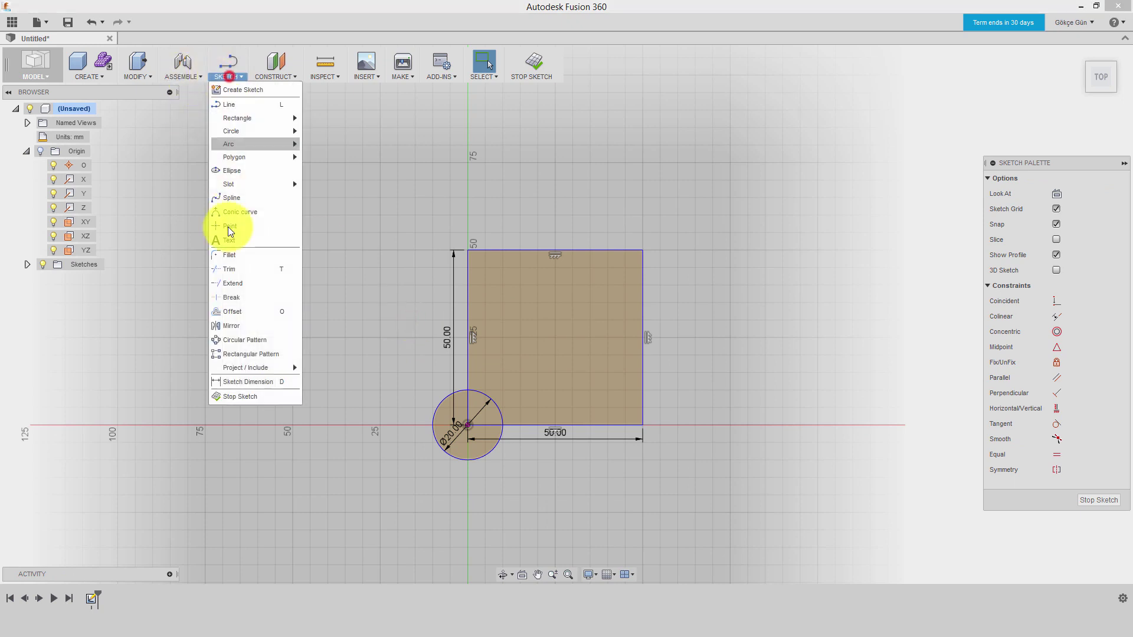
Step: Rectangular-pattern the Ø20 circle with quantities 3 and 2 and 50 mm distances
{"action": "left_click", "coordinate": [225, 353]}
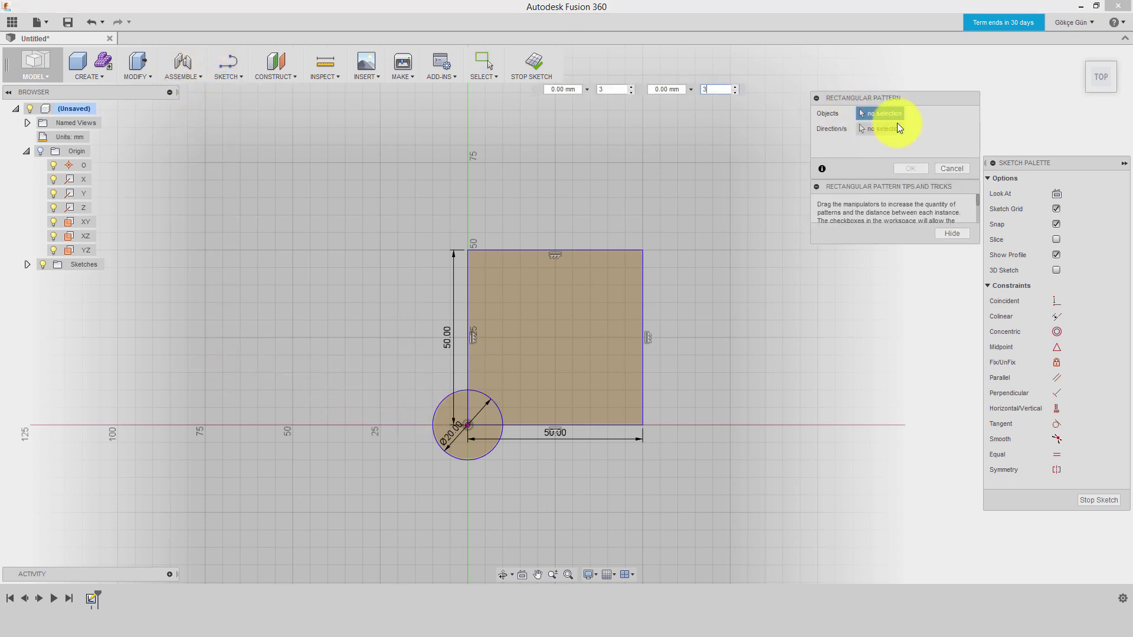
{"action": "left_click", "coordinate": [433, 416]}
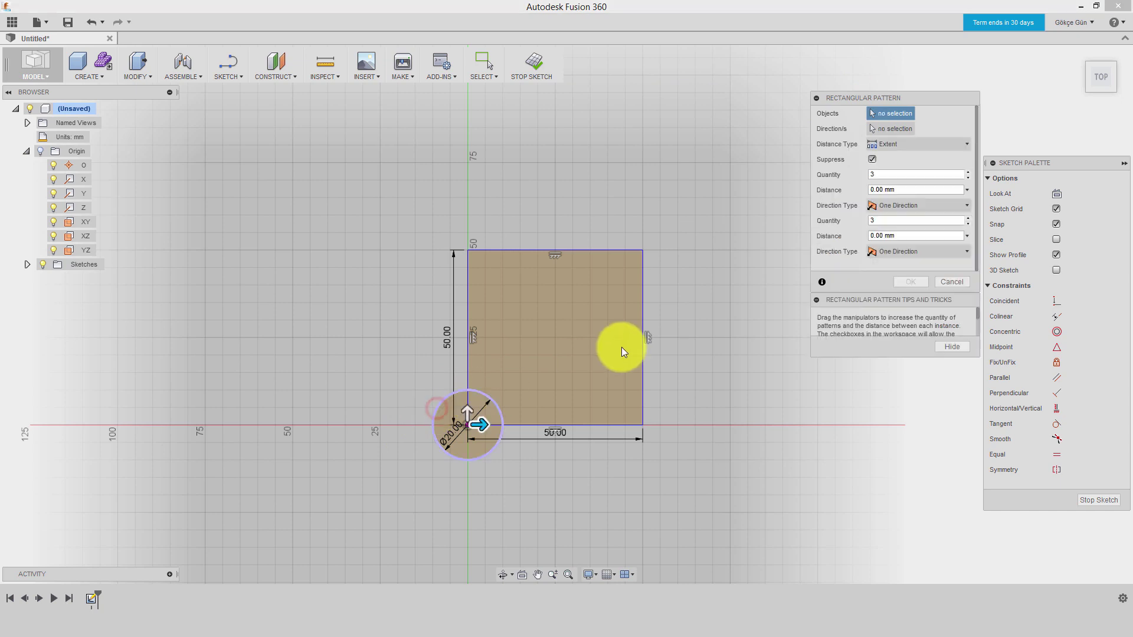
{"action": "left_click_drag", "start_coordinate": [903, 98], "coordinate": [877, 101]}
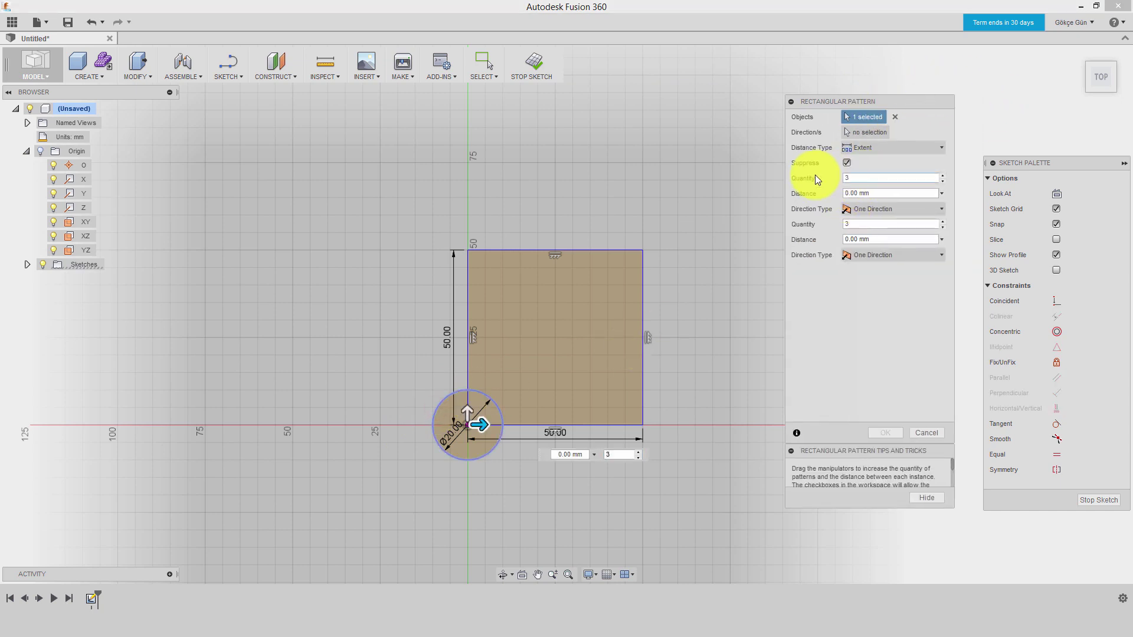
{"action": "left_click", "coordinate": [852, 175]}
{"action": "type", "text": "2"}
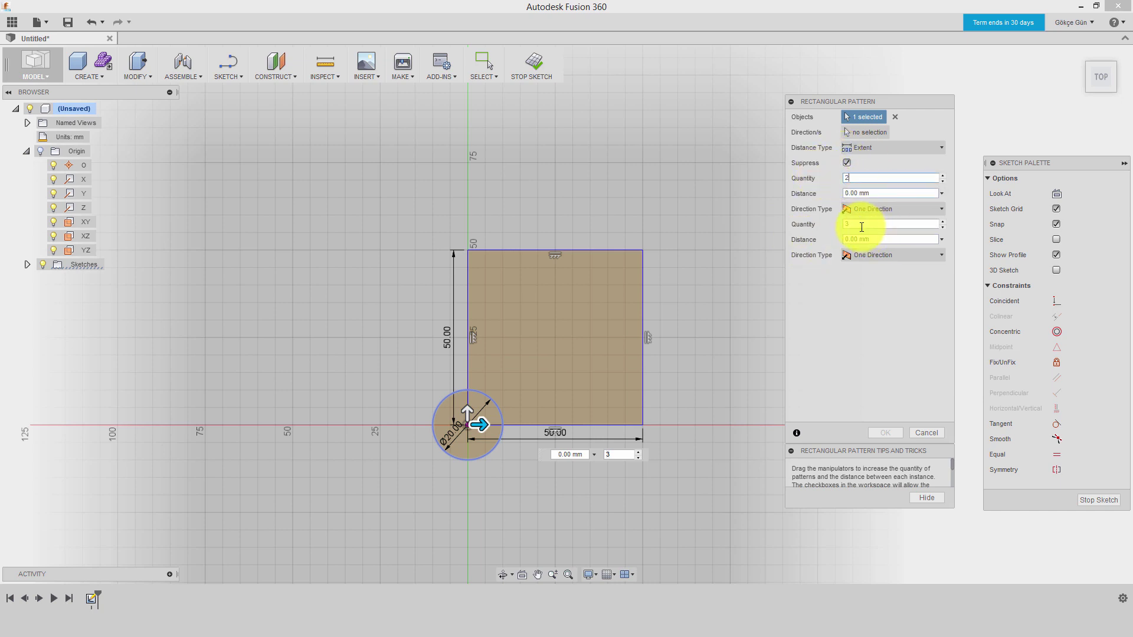
{"action": "left_click", "coordinate": [852, 223]}
{"action": "left_click", "coordinate": [873, 194]}
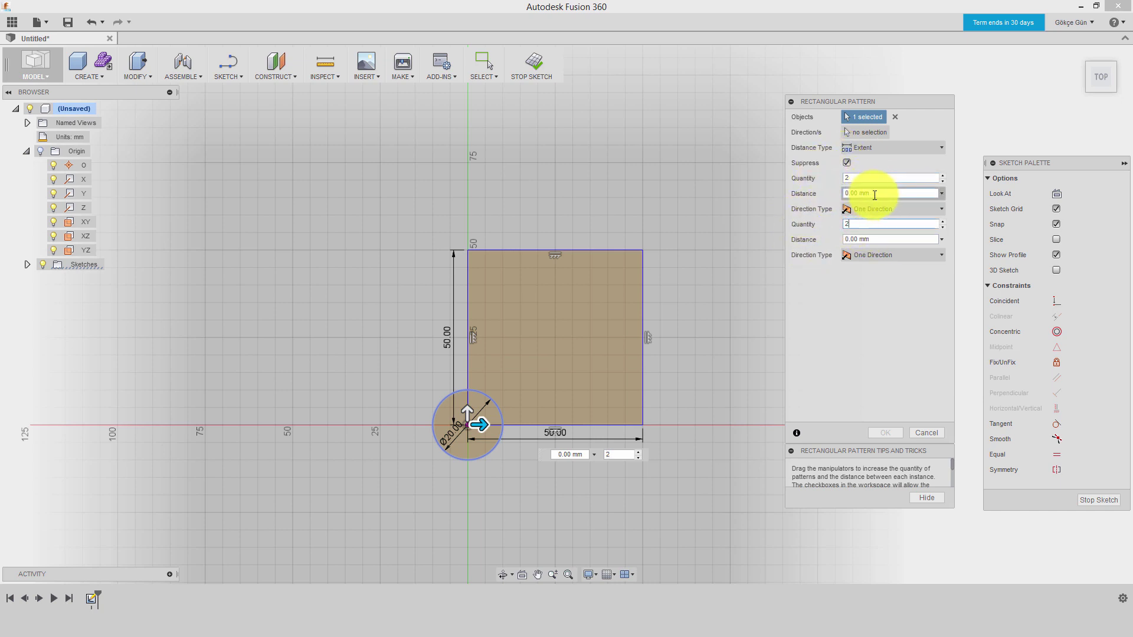
{"action": "type", "text": "50"}
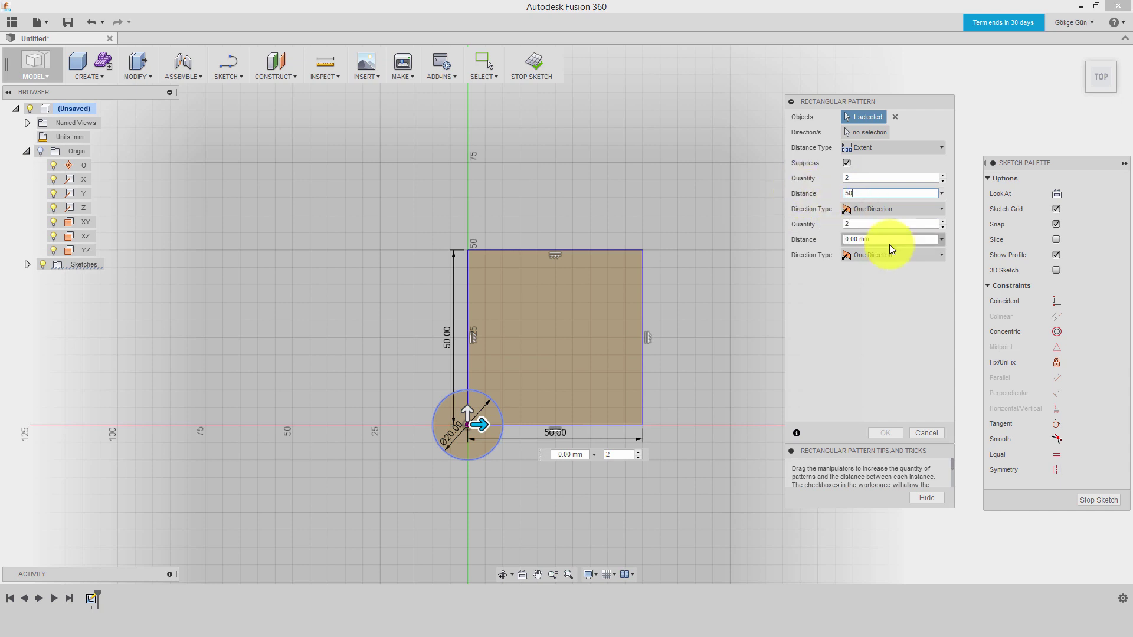
{"action": "left_click", "coordinate": [887, 242]}
{"action": "type", "text": "50"}
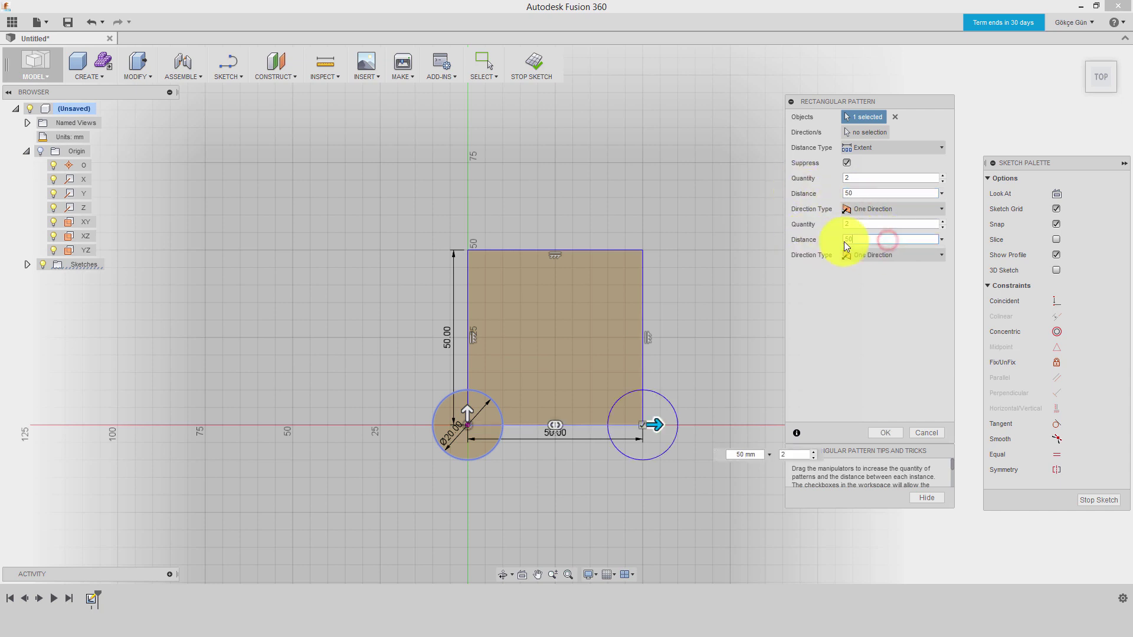
{"action": "left_click", "coordinate": [860, 179]}
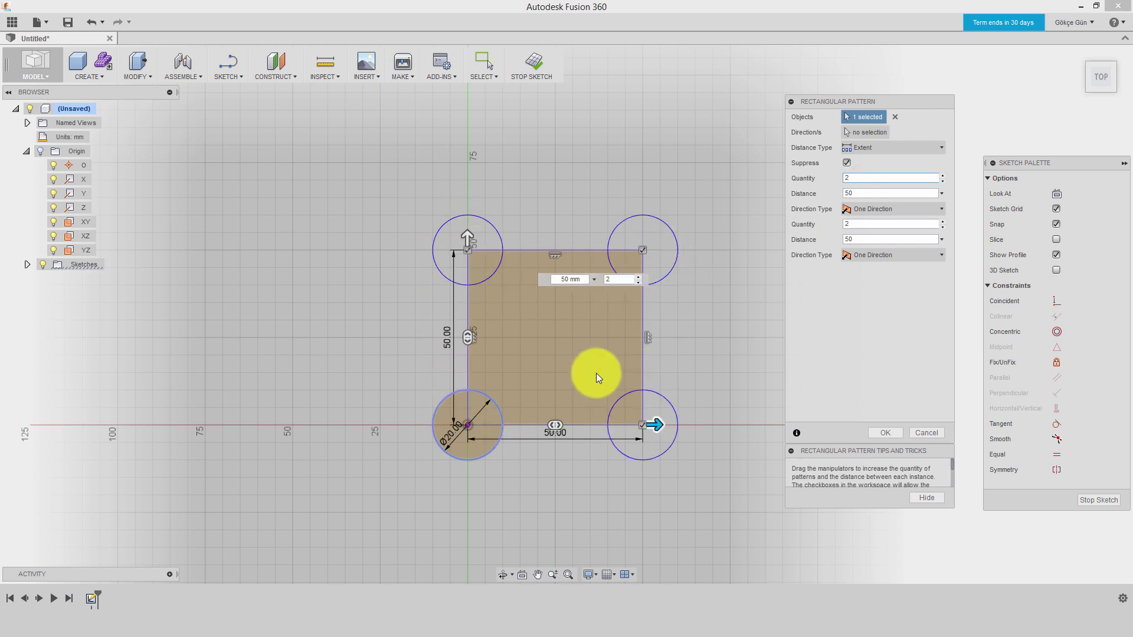
{"action": "middle_click_drag", "start_coordinate": [661, 351], "coordinate": [506, 334]}
{"action": "scroll", "coordinate": [551, 334], "scroll_direction": "down", "scroll_amount": 1}
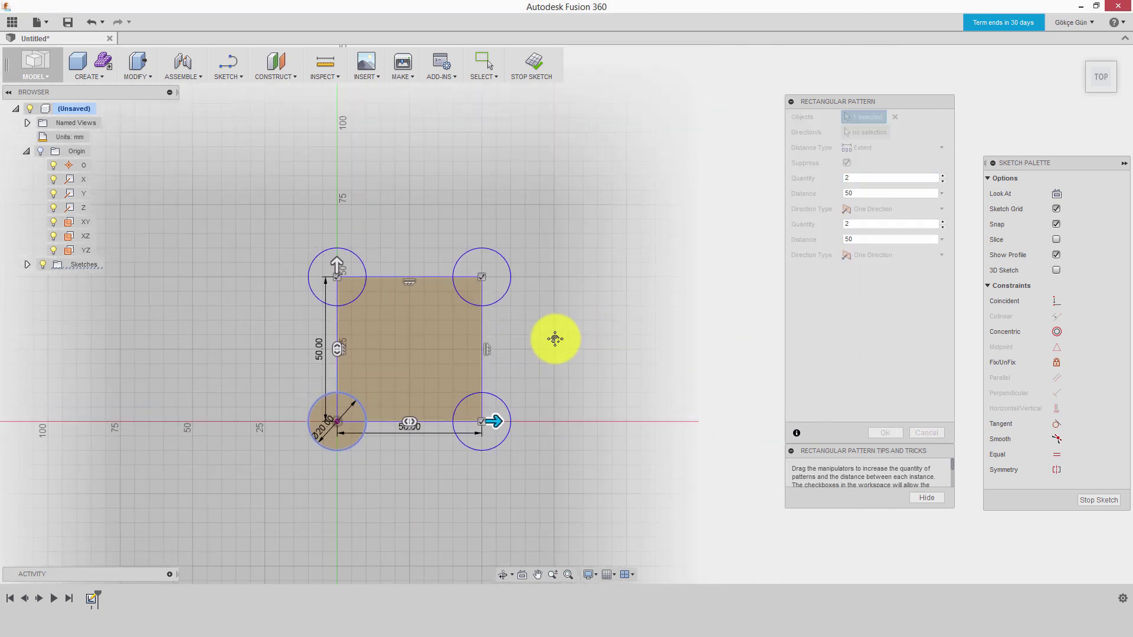
{"action": "type", "text": "3"}
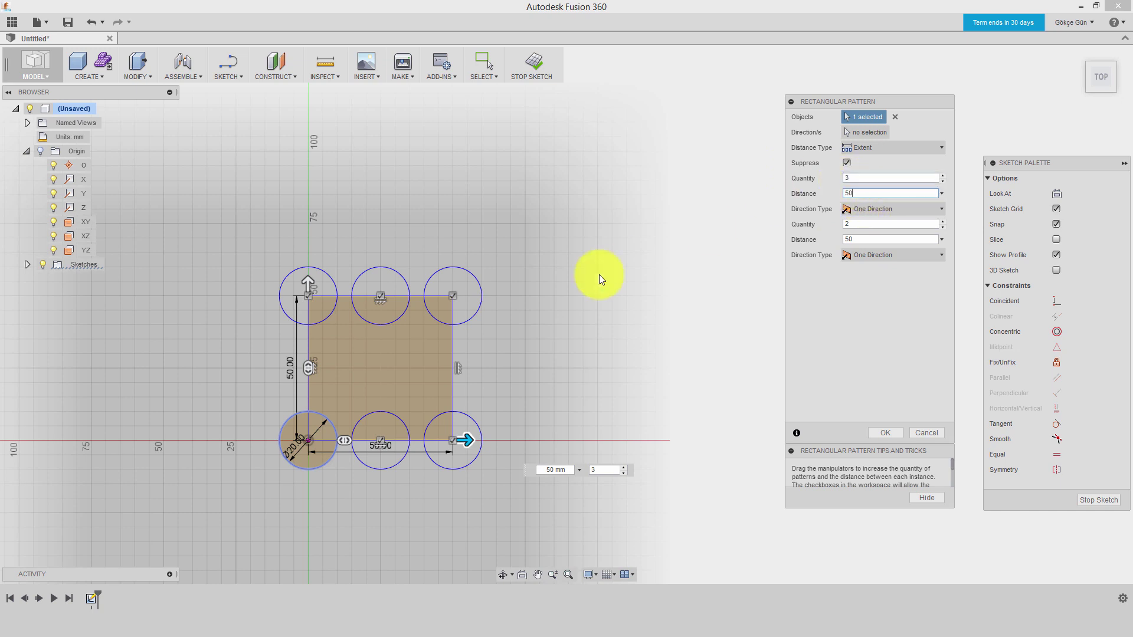
Step: Suppress the top-middle circle and try 50 mm spacing between instances
{"action": "middle_click_drag", "start_coordinate": [399, 344], "coordinate": [413, 335]}
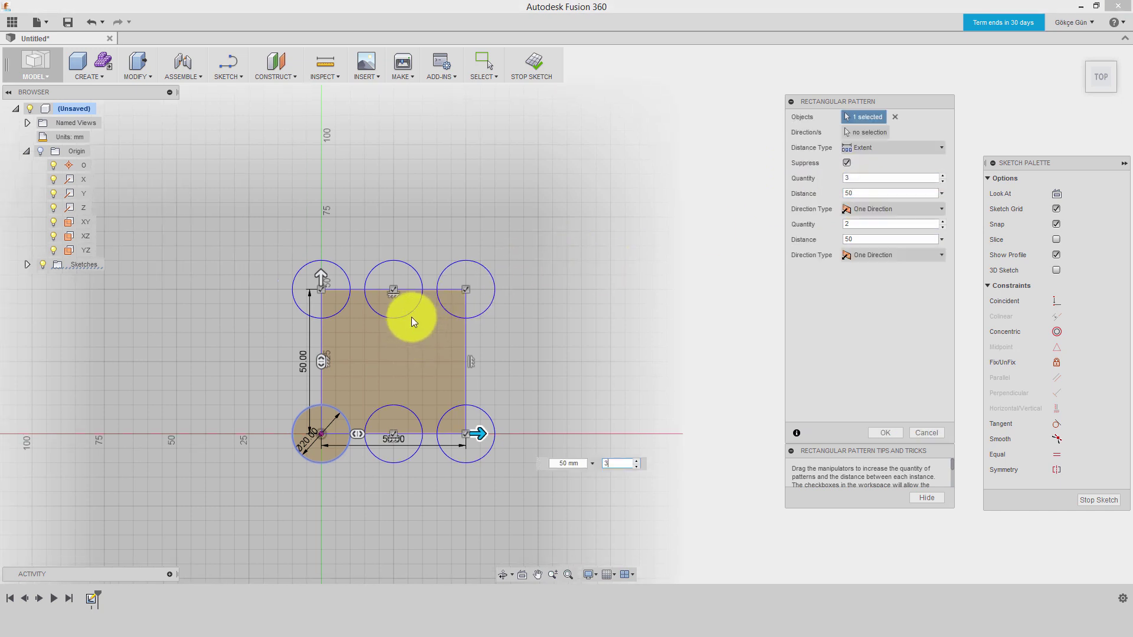
{"action": "left_click", "coordinate": [393, 290]}
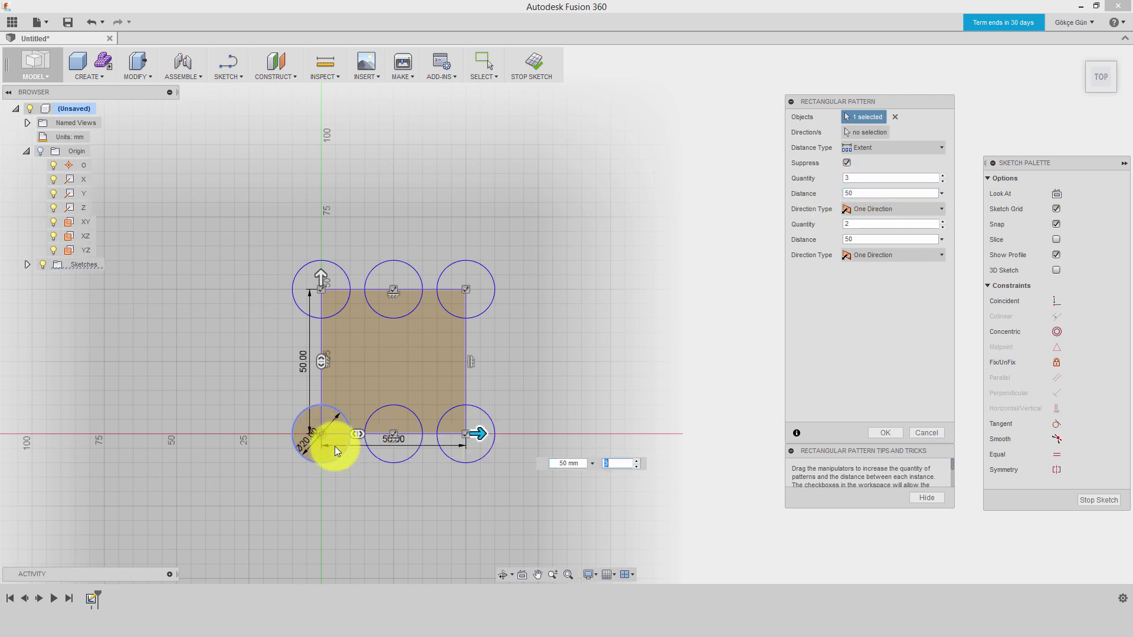
{"action": "left_click", "coordinate": [861, 148]}
{"action": "left_click", "coordinate": [866, 181]}
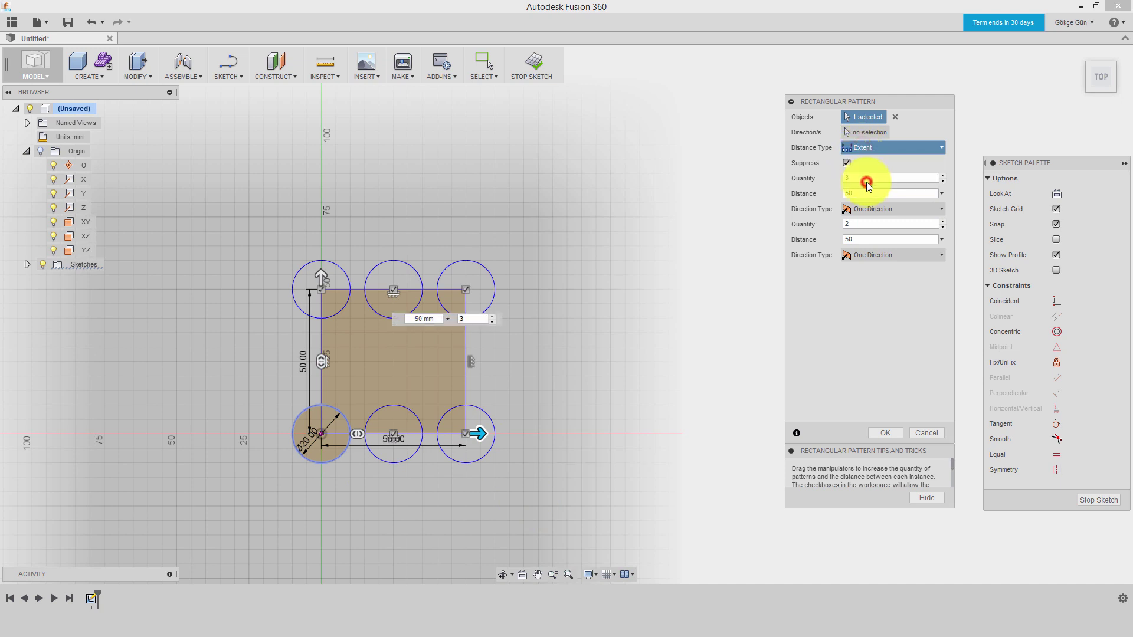
{"action": "key", "text": "Tab"}
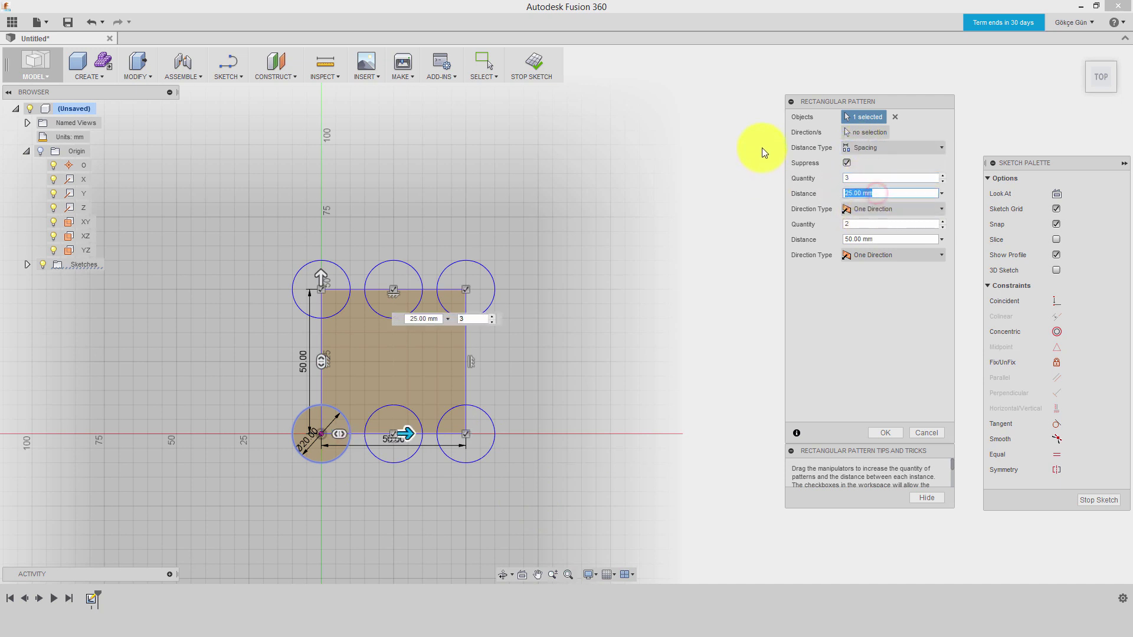
{"action": "type", "text": "50"}
{"action": "key", "text": "Tab"}
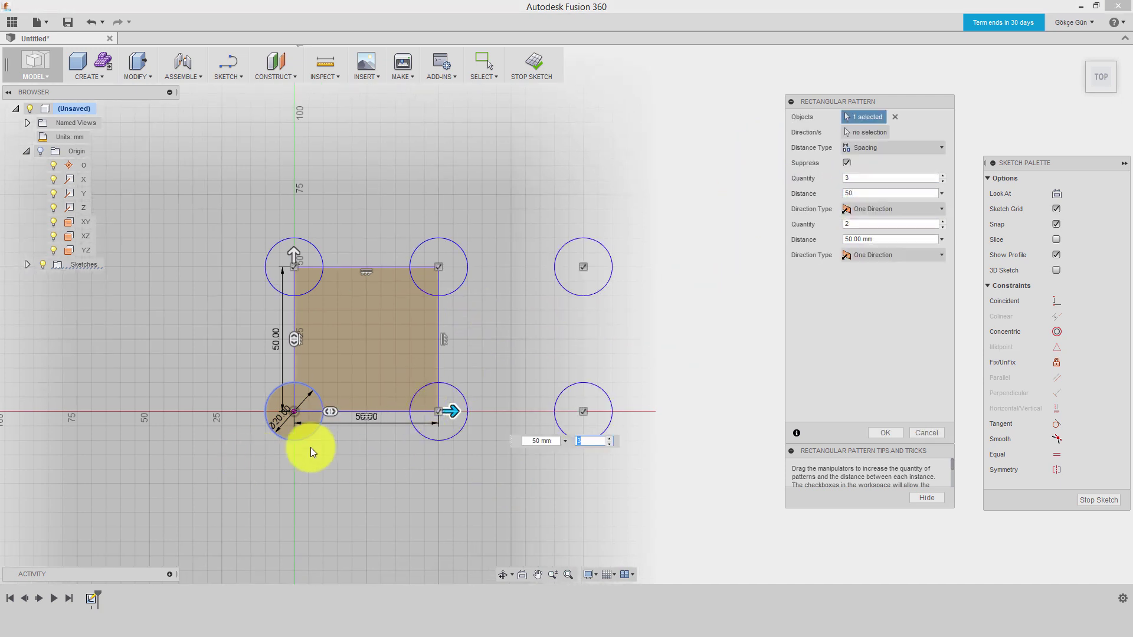
{"action": "left_click", "coordinate": [875, 192]}
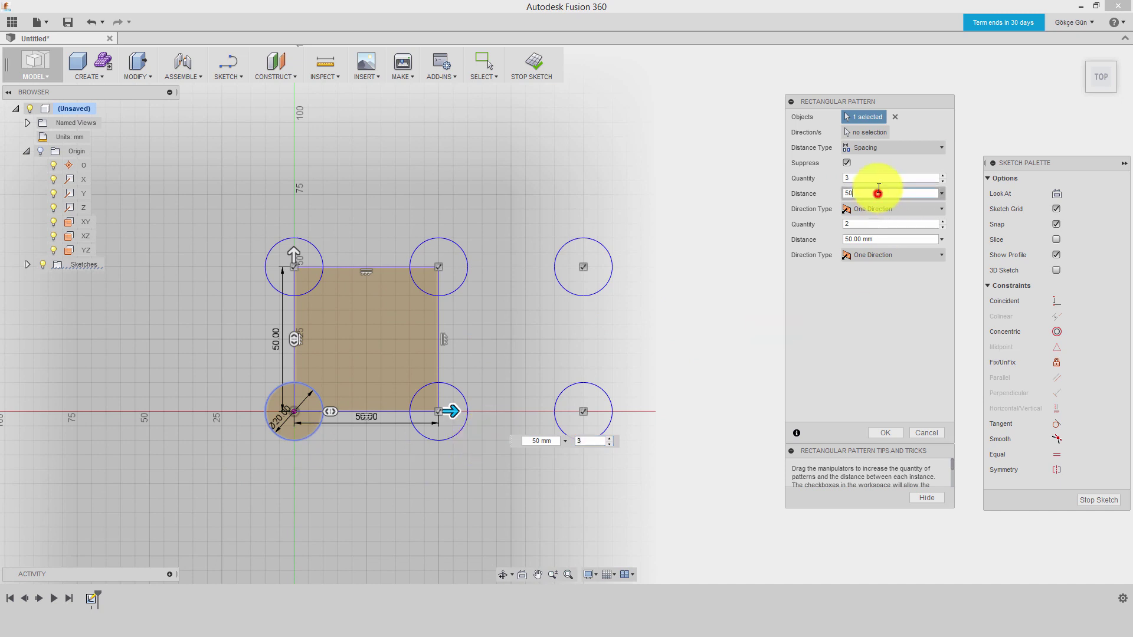
Step: Switch back to a 50 mm Extent distance and accept the 3 × 2 circle pattern
{"action": "left_click", "coordinate": [880, 147]}
{"action": "left_click", "coordinate": [875, 164]}
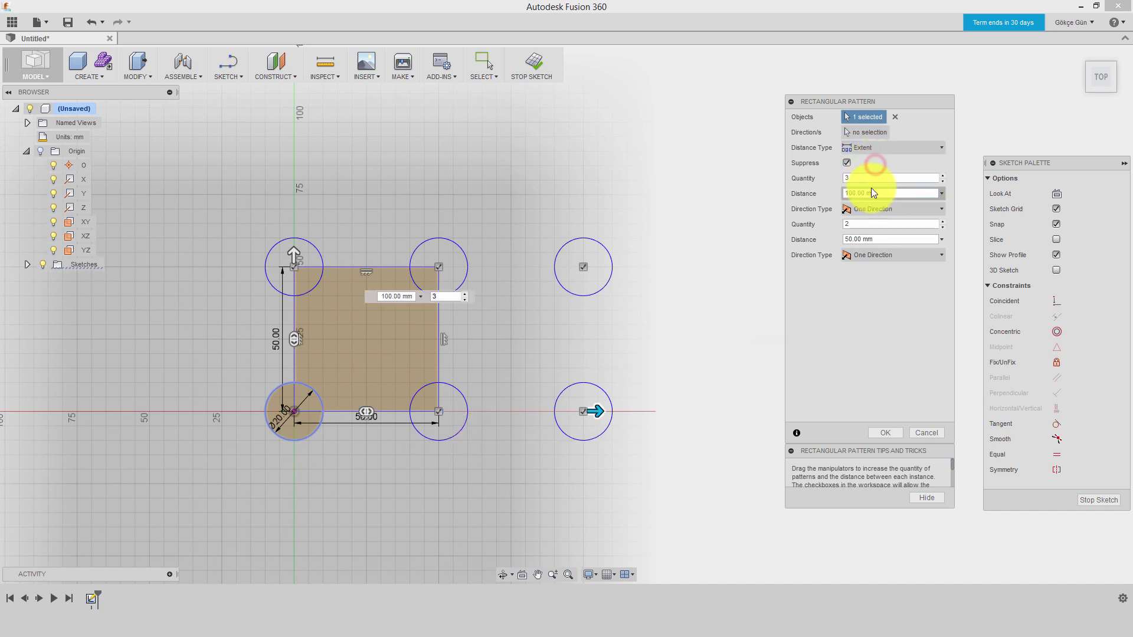
{"action": "left_click", "coordinate": [885, 193]}
{"action": "type", "text": "50"}
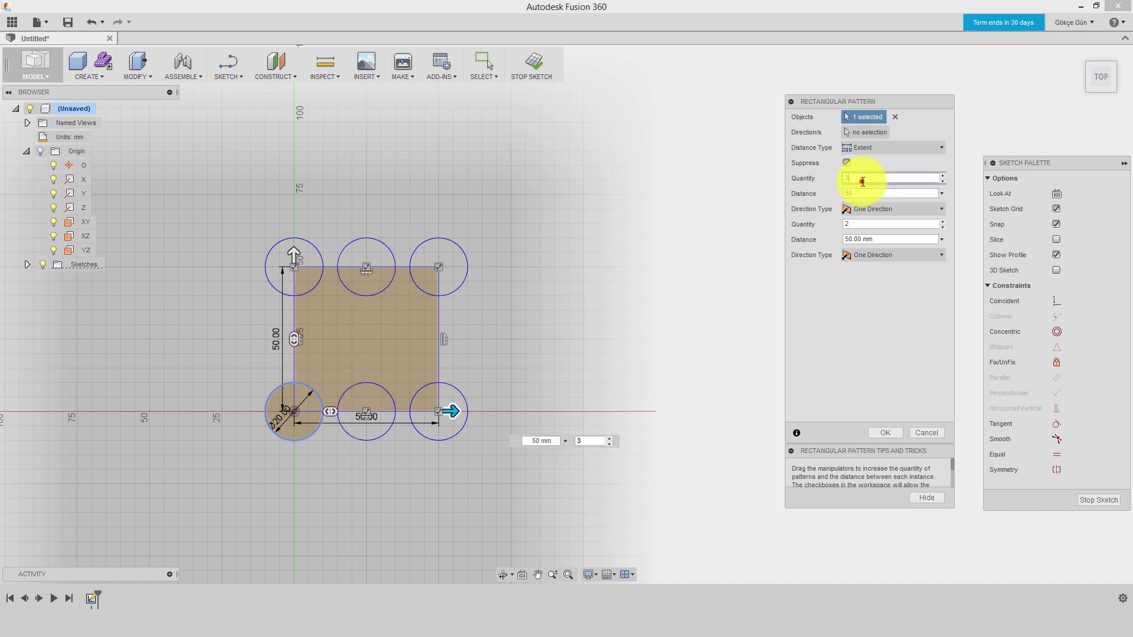
{"action": "left_click", "coordinate": [860, 180]}
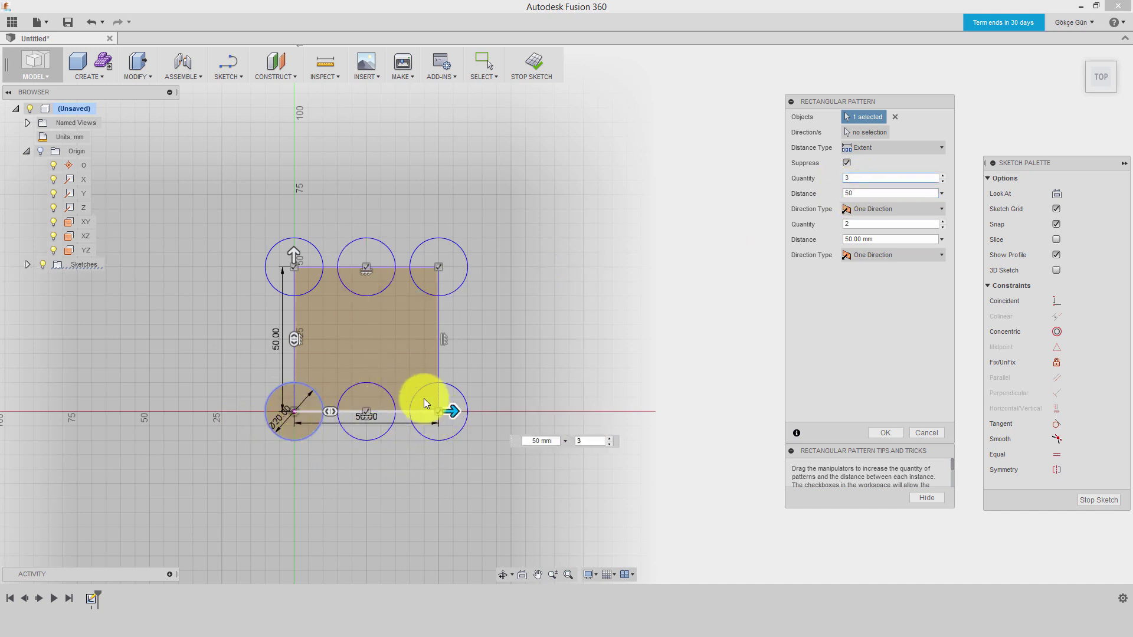
{"action": "scroll", "coordinate": [378, 342], "scroll_direction": "down", "scroll_amount": 1}
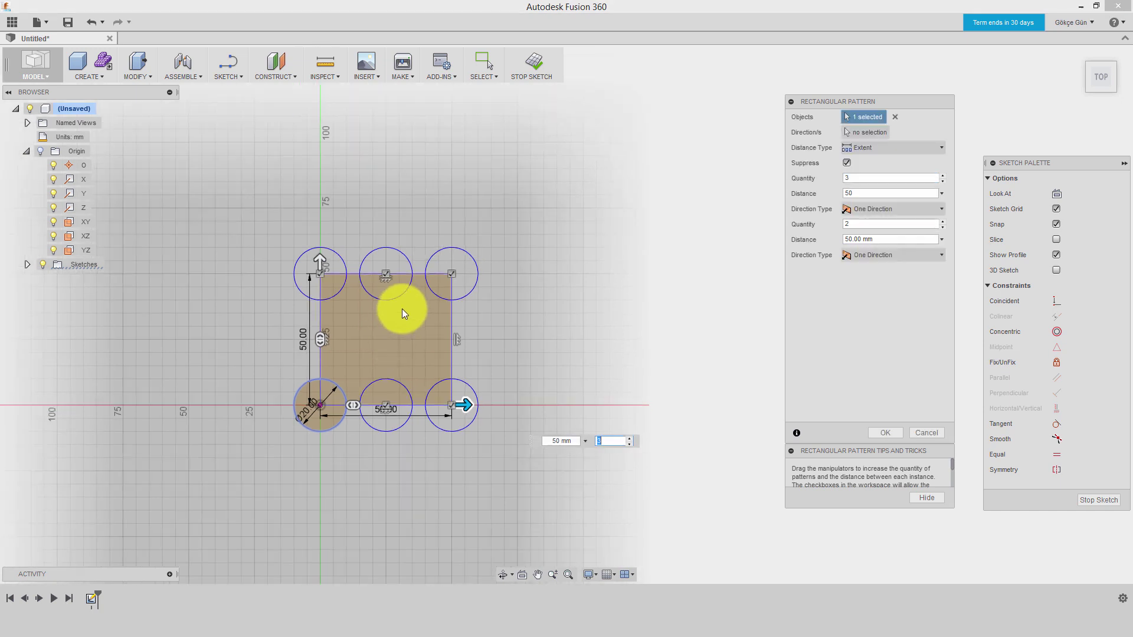
{"action": "middle_click_drag", "start_coordinate": [397, 308], "coordinate": [431, 309]}
{"action": "left_click", "coordinate": [889, 153]}
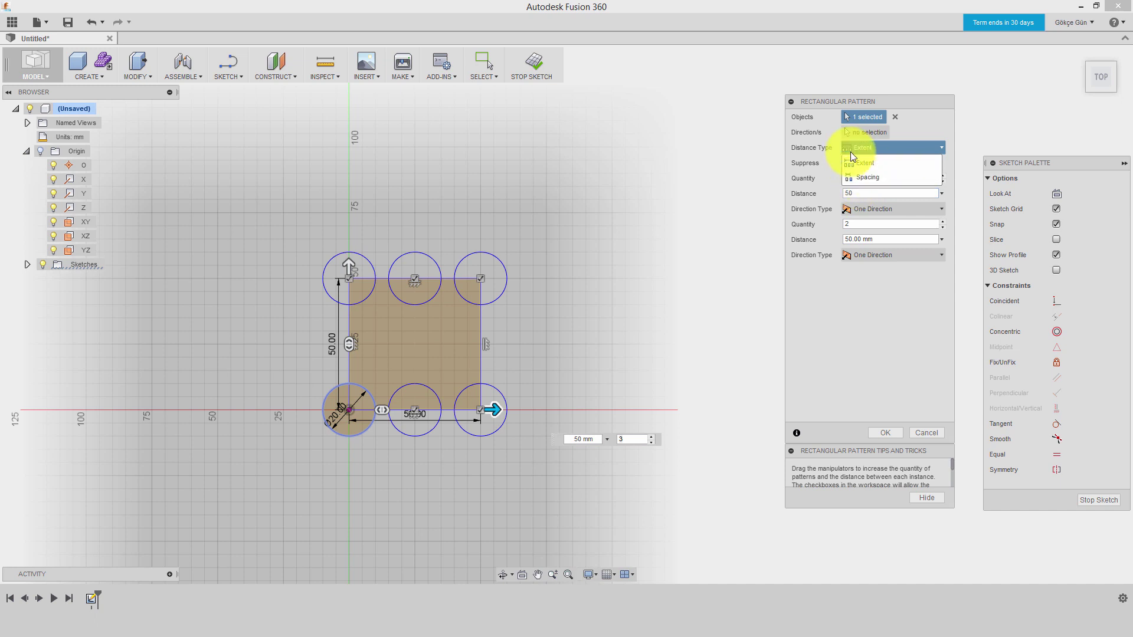
{"action": "left_click", "coordinate": [861, 160]}
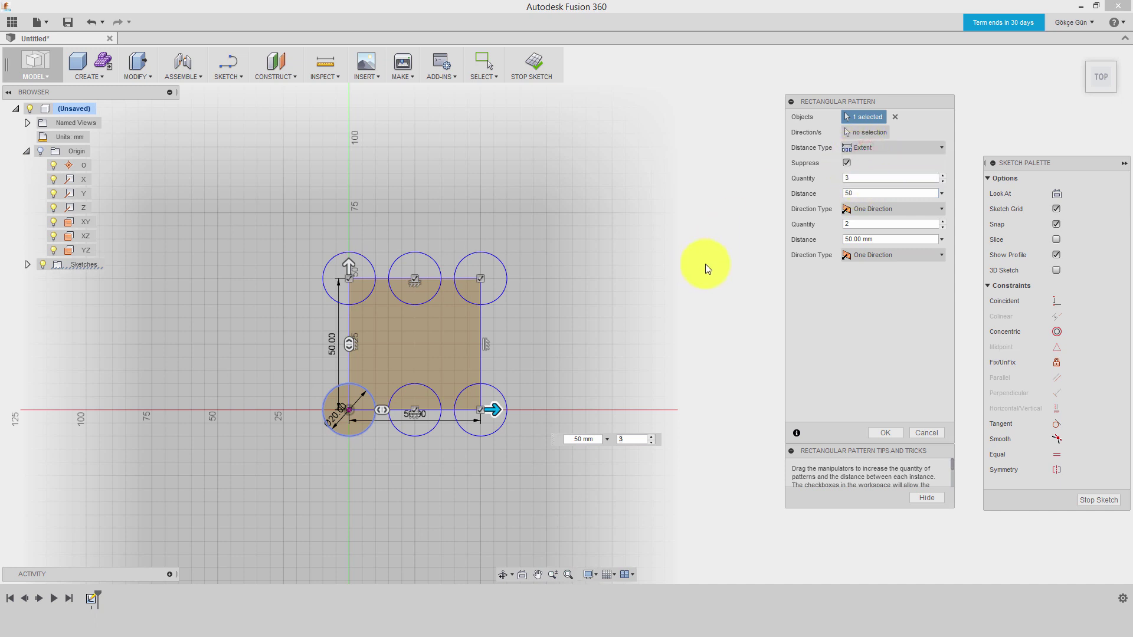
{"action": "left_click", "coordinate": [880, 433]}
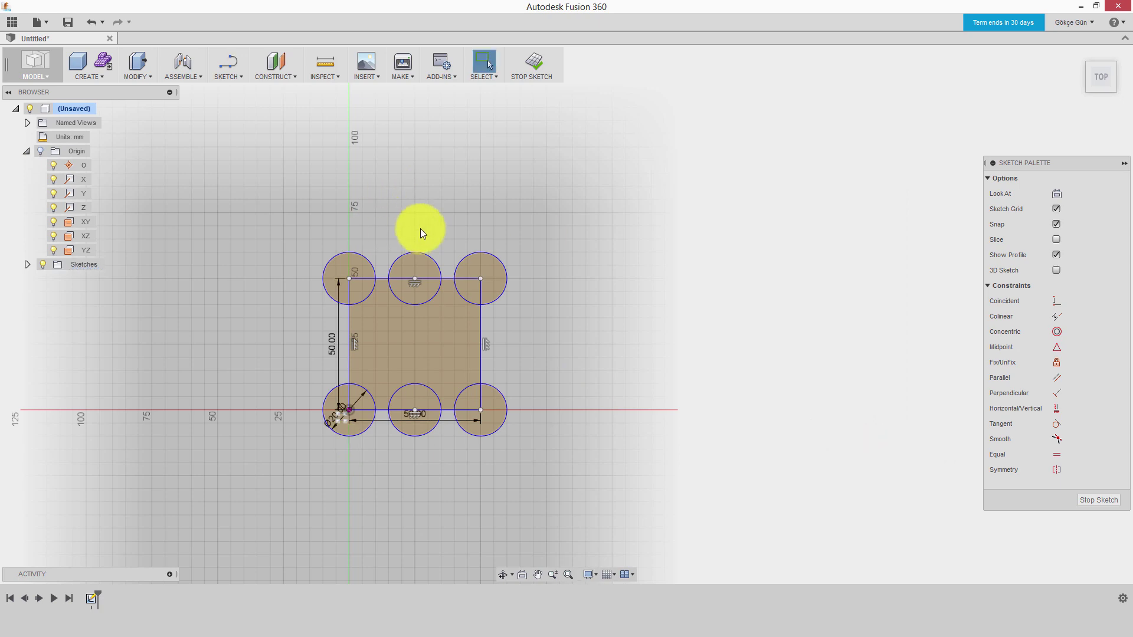
Step: Dimension the corner circle Ø20, change the pattern's second quantity to 3, then select everything
{"action": "scroll", "coordinate": [440, 473], "scroll_direction": "up", "scroll_amount": 3}
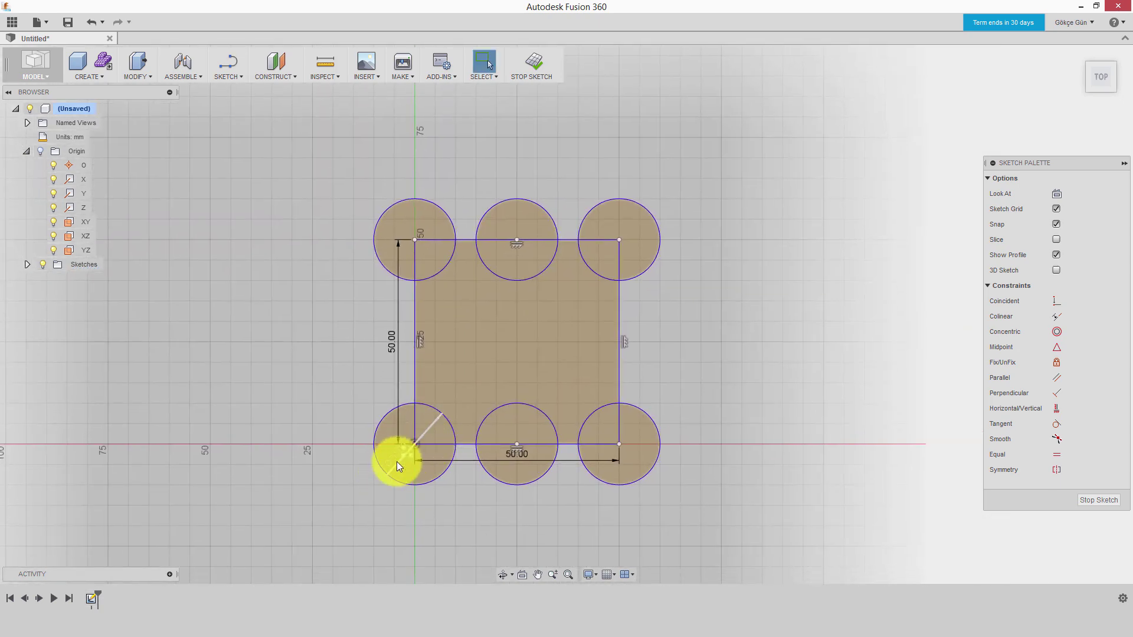
{"action": "left_click", "coordinate": [339, 424]}
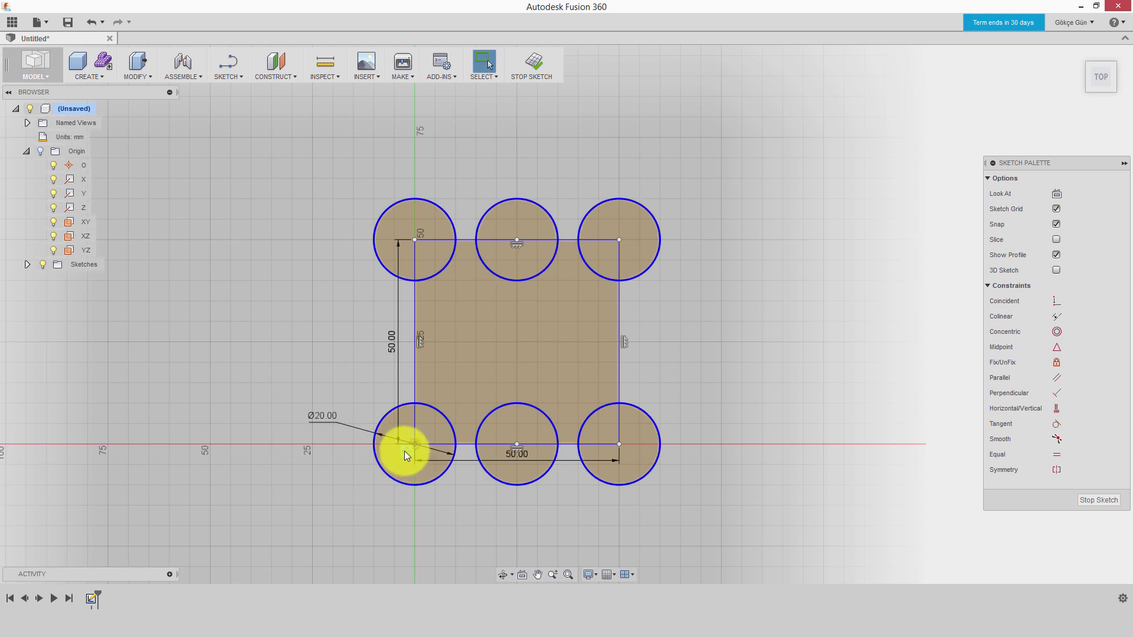
{"action": "double_click", "coordinate": [405, 451]}
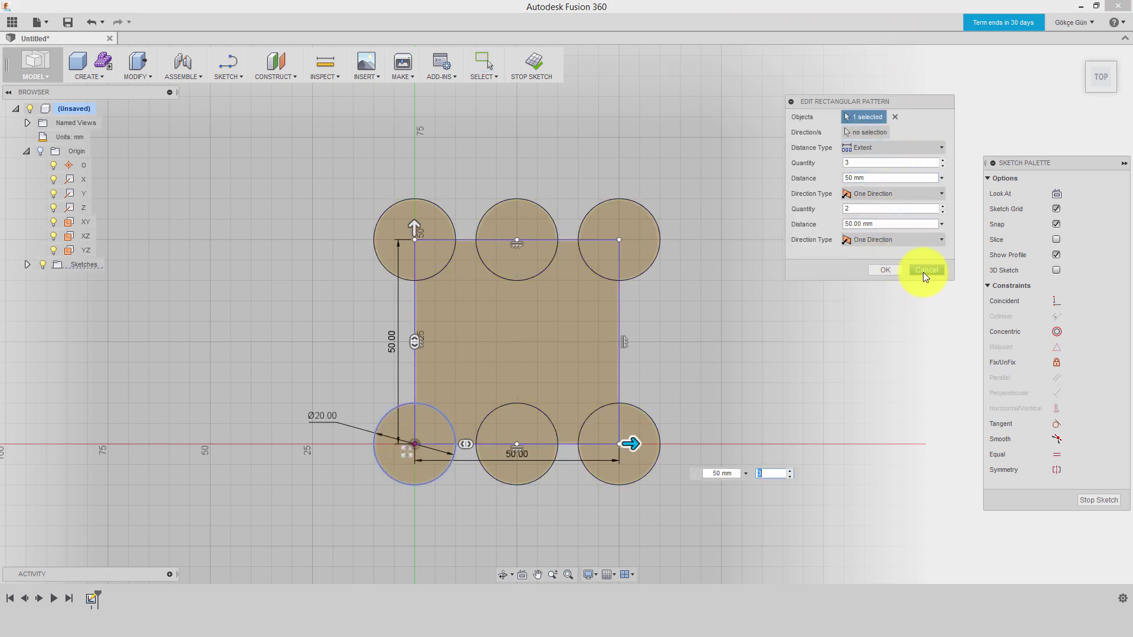
{"action": "left_click", "coordinate": [856, 209]}
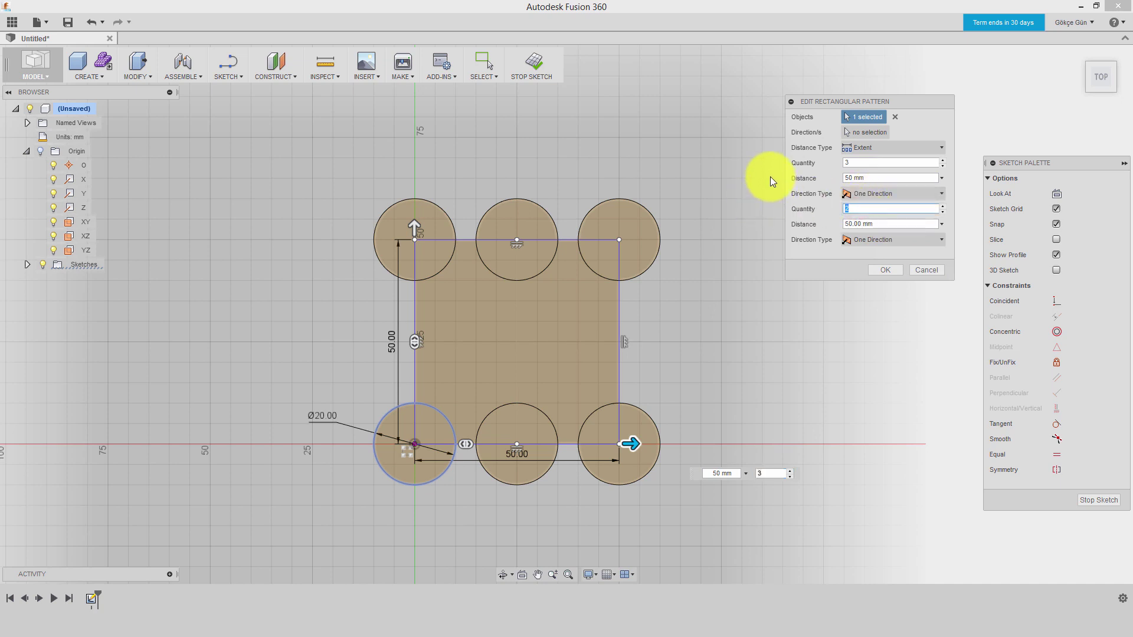
{"action": "type", "text": "3"}
{"action": "left_click", "coordinate": [883, 281]}
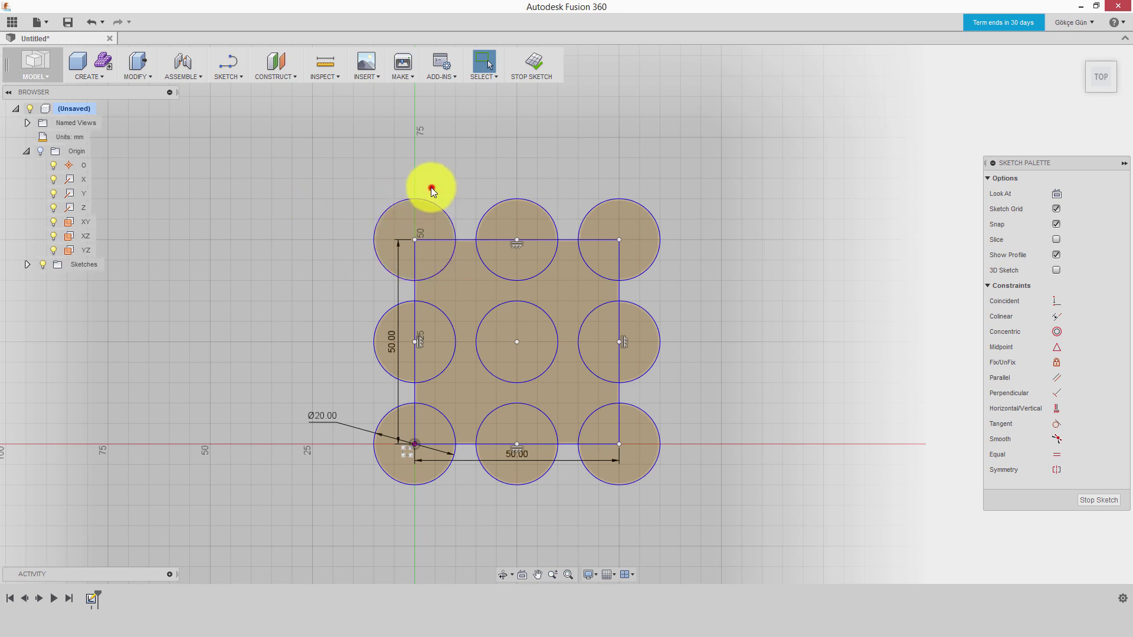
{"action": "left_click_drag", "start_coordinate": [727, 509], "coordinate": [189, 113]}
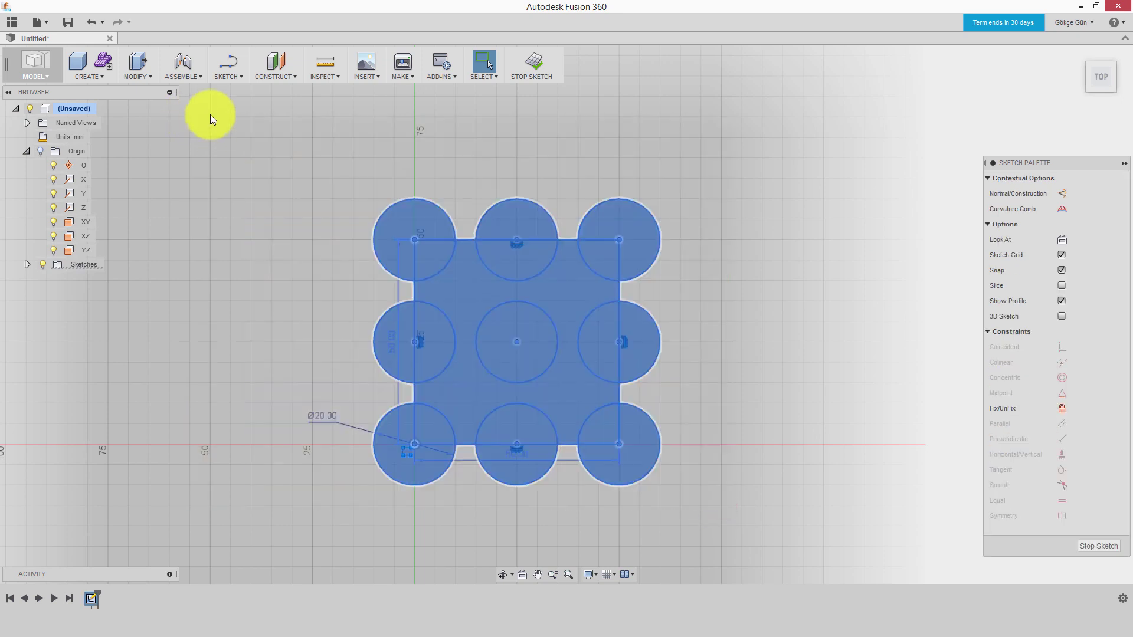
Step: Delete the circle grid and square, then draw a 50 mm-radius circle centred on the origin
{"action": "key", "text": "Delete"}
{"action": "key", "text": "c"}
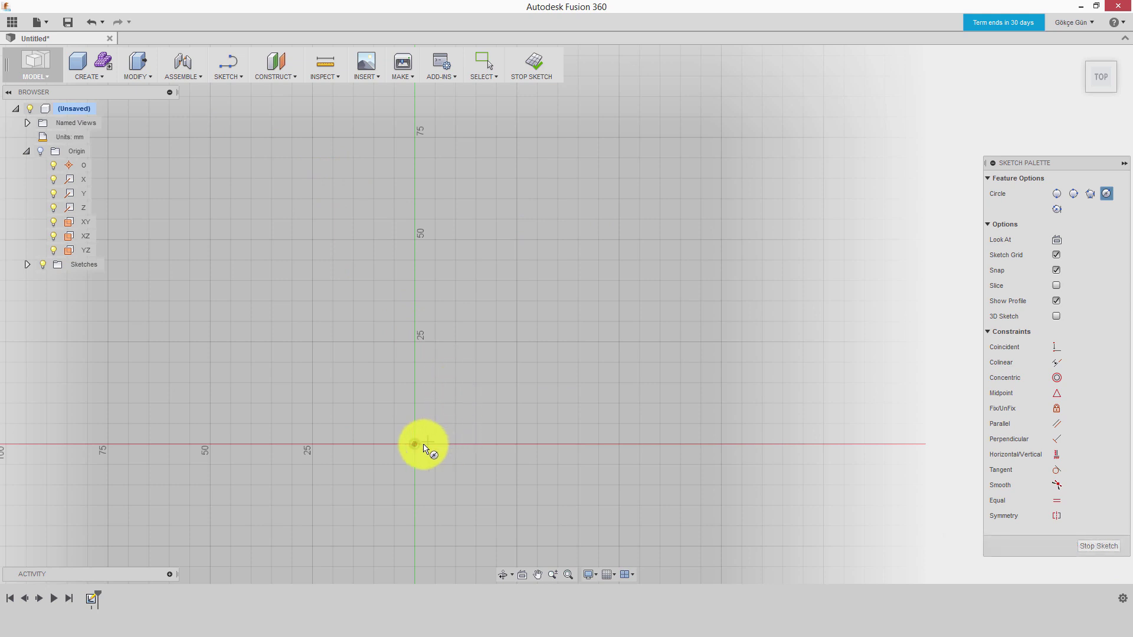
{"action": "left_click", "coordinate": [402, 238]}
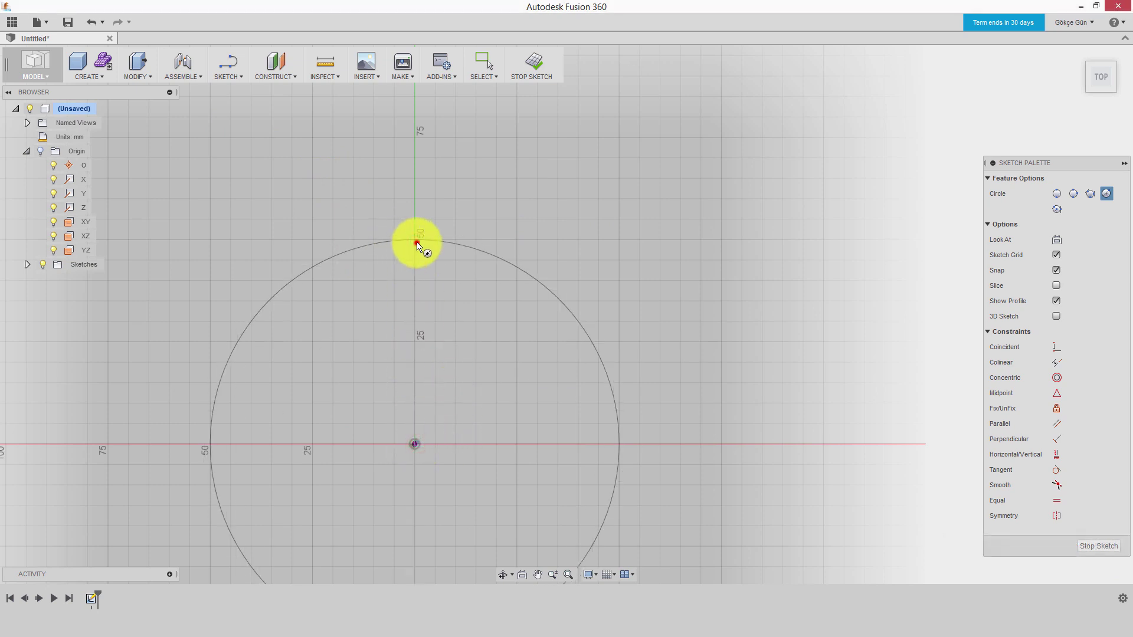
{"action": "scroll", "coordinate": [346, 304], "scroll_direction": "down", "scroll_amount": 3}
{"action": "mouse_move", "coordinate": [367, 372]}
{"action": "middle_mouse_down"}
{"action": "mouse_move", "coordinate": [485, 367]}
{"action": "mouse_move", "coordinate": [516, 260]}
{"action": "middle_mouse_up"}
{"action": "scroll", "coordinate": [478, 345], "scroll_direction": "up", "scroll_amount": 2}
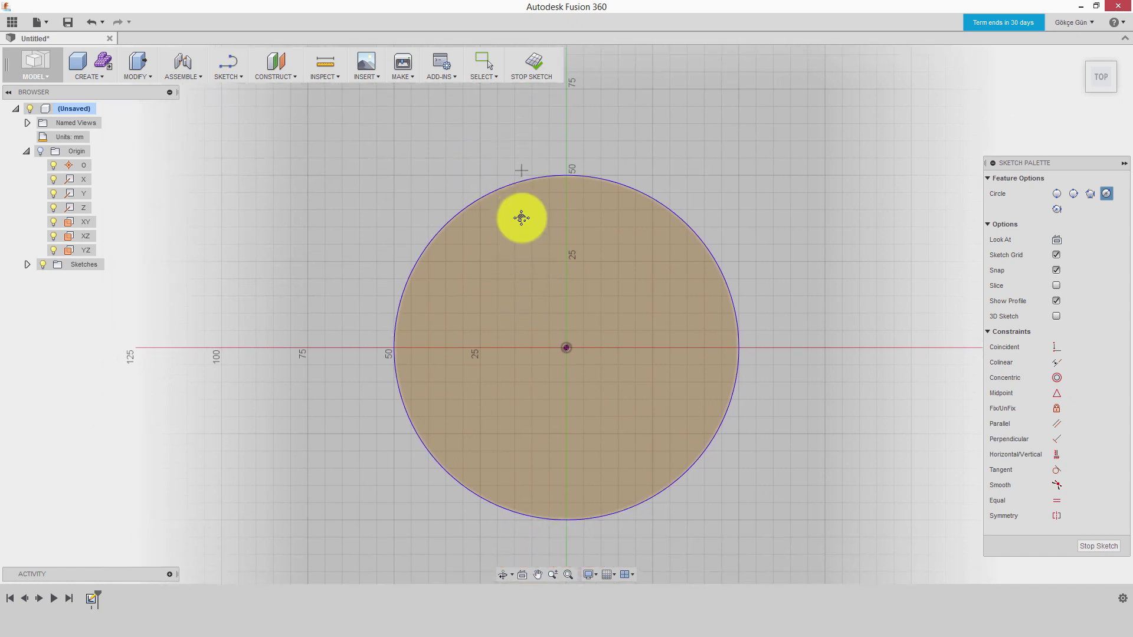
{"action": "middle_click_drag", "start_coordinate": [519, 220], "coordinate": [544, 232]}
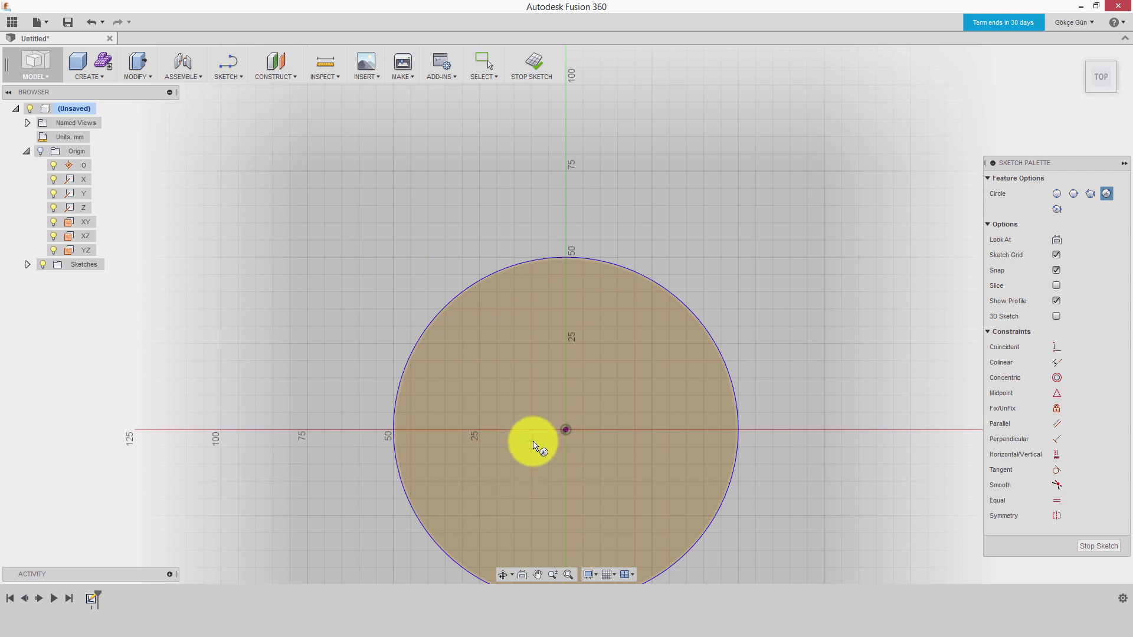
{"action": "middle_click_drag", "start_coordinate": [557, 425], "coordinate": [536, 337]}
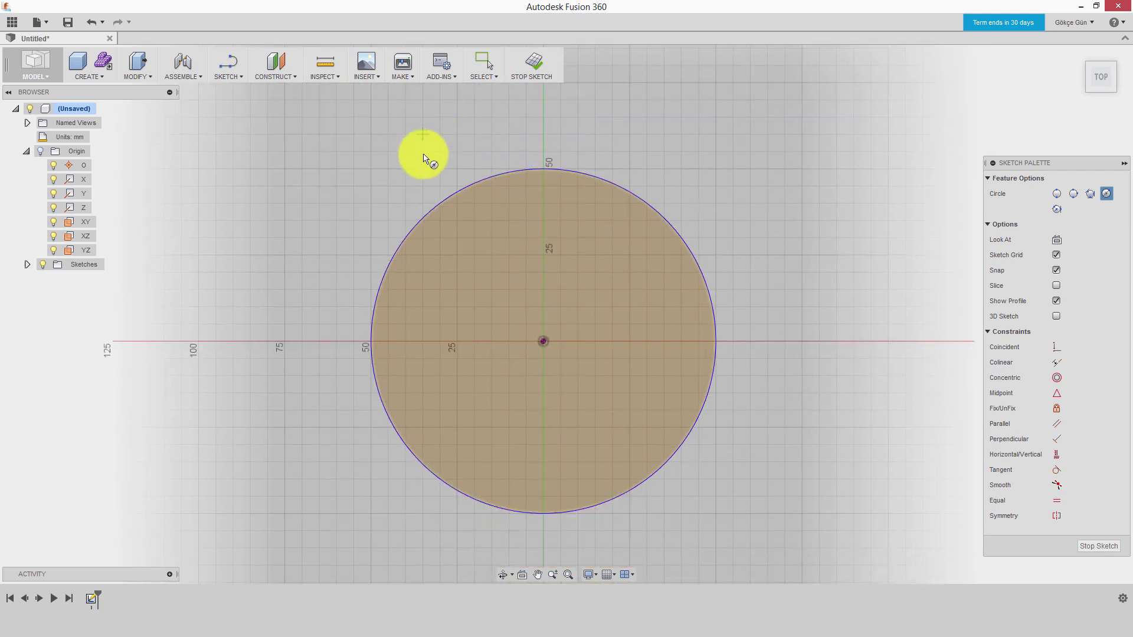
{"action": "key", "text": "Escape"}
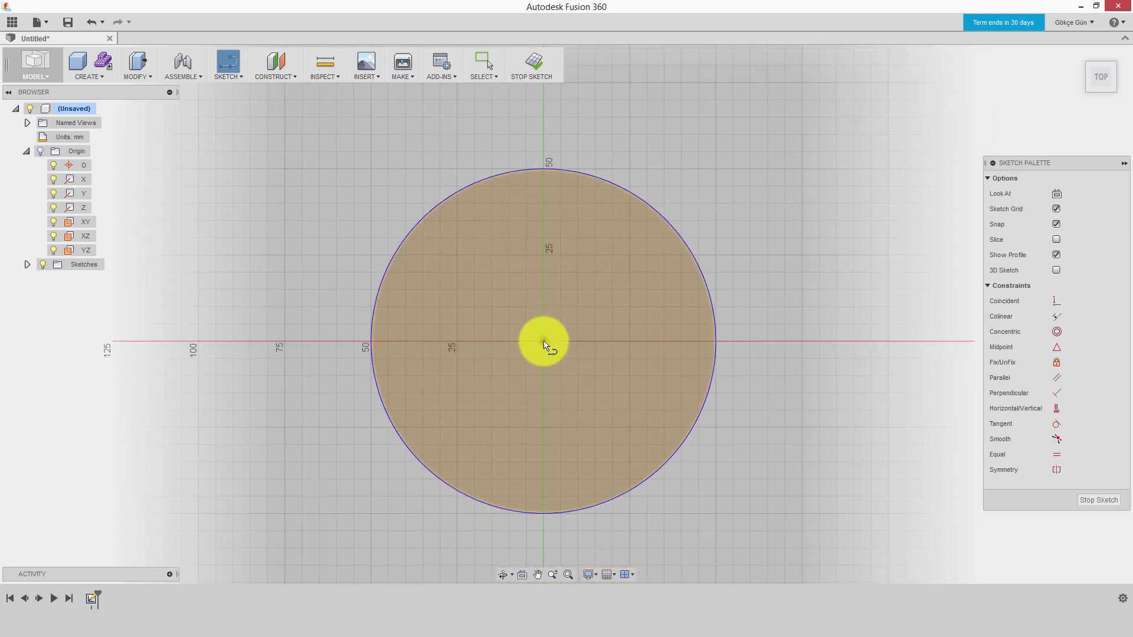
Step: Draw a vertical line rising from the circle centre
{"action": "left_click", "coordinate": [543, 342]}
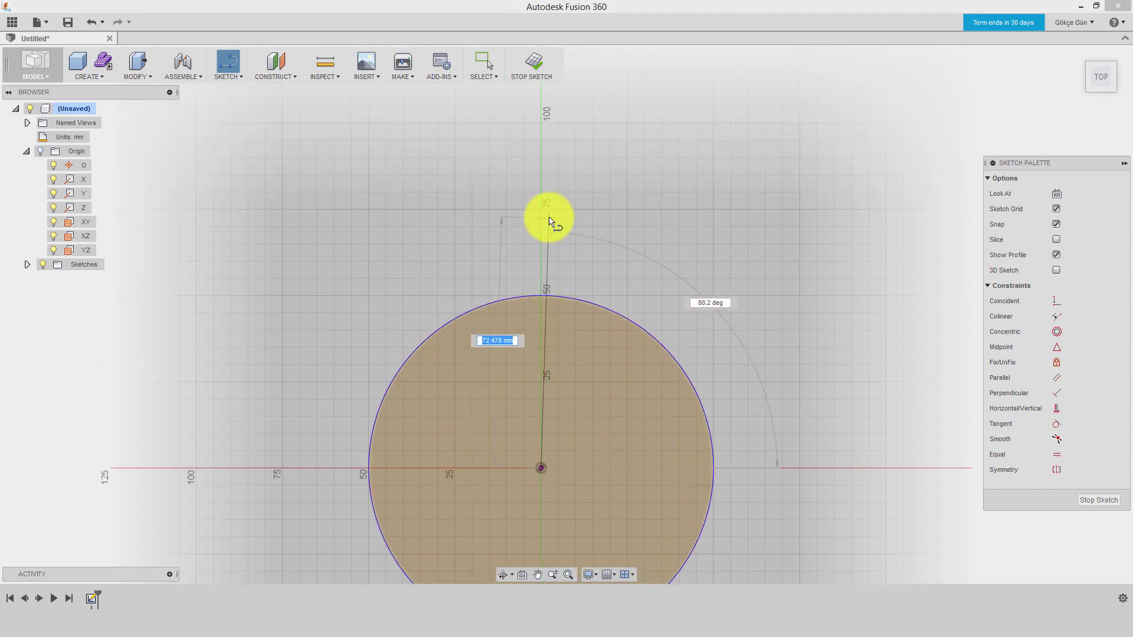
{"action": "left_click", "coordinate": [541, 210]}
{"action": "right_click", "coordinate": [621, 176]}
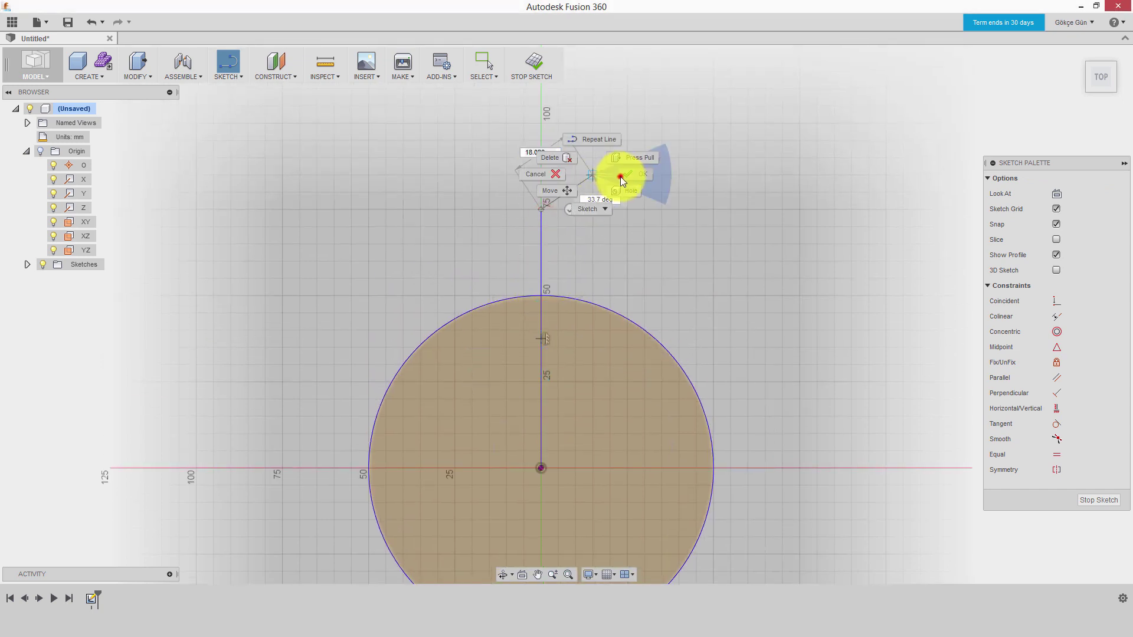
{"action": "key", "text": "Escape"}
Step: Draw a concentric Ø140 circle around the Ø100 circle at the origin
{"action": "key", "text": "c"}
{"action": "left_click", "coordinate": [540, 469]}
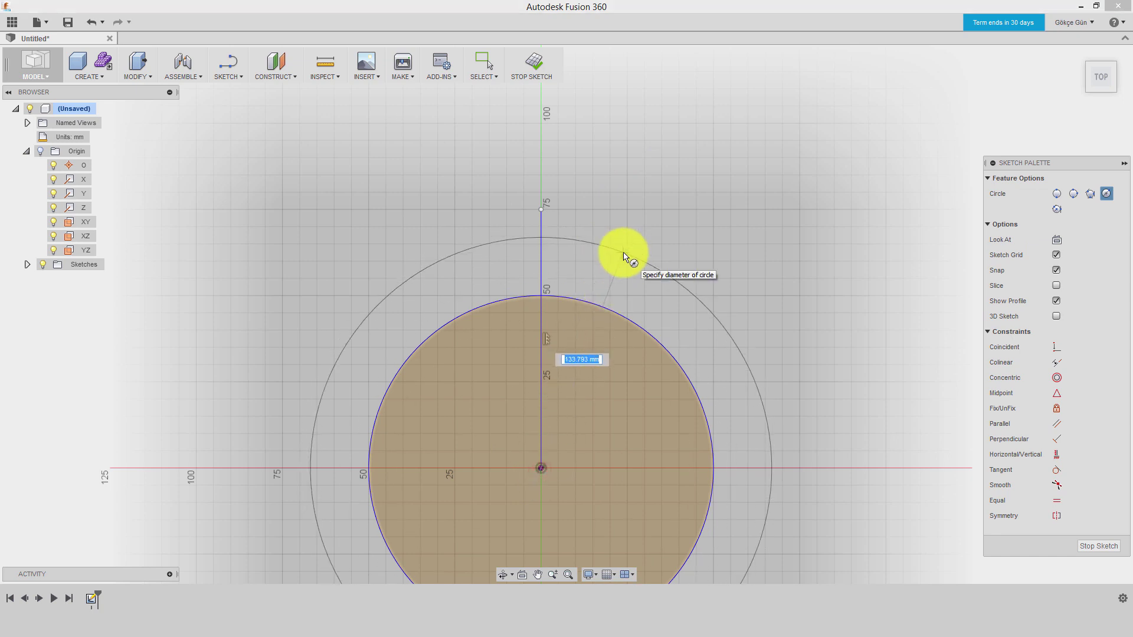
{"action": "type", "text": "140"}
{"action": "key", "text": "Return"}
{"action": "key", "text": "Escape"}
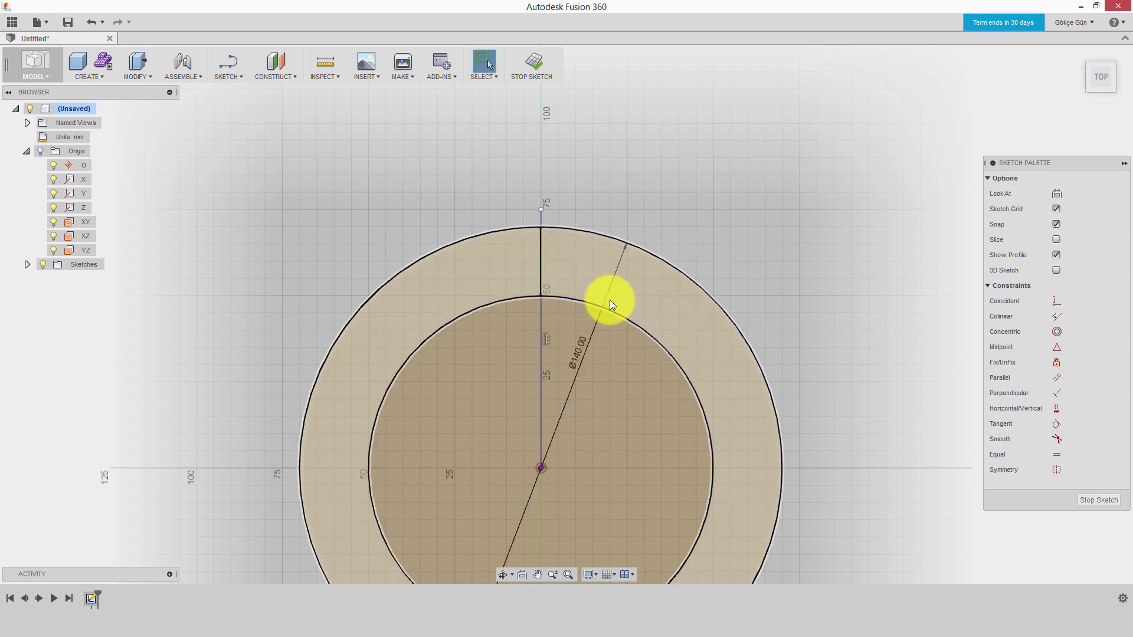
Step: Dimension the inner circle as Ø100 and the outer circle as Ø140
{"action": "key", "text": "d"}
{"action": "left_click", "coordinate": [683, 374]}
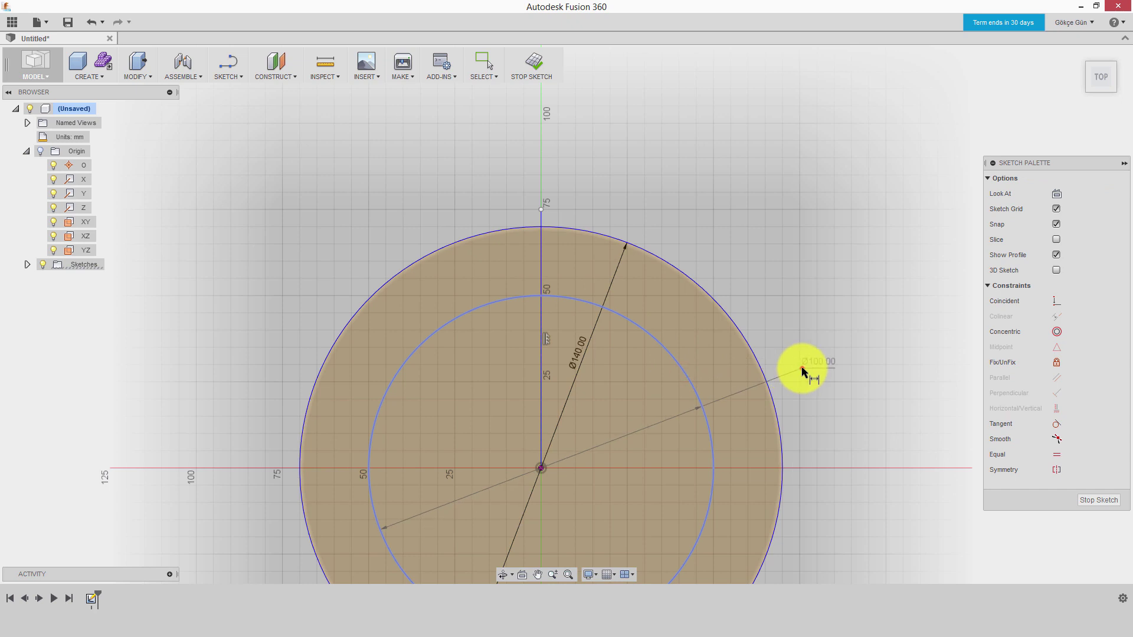
{"action": "left_click", "coordinate": [801, 365]}
{"action": "key", "text": "Return"}
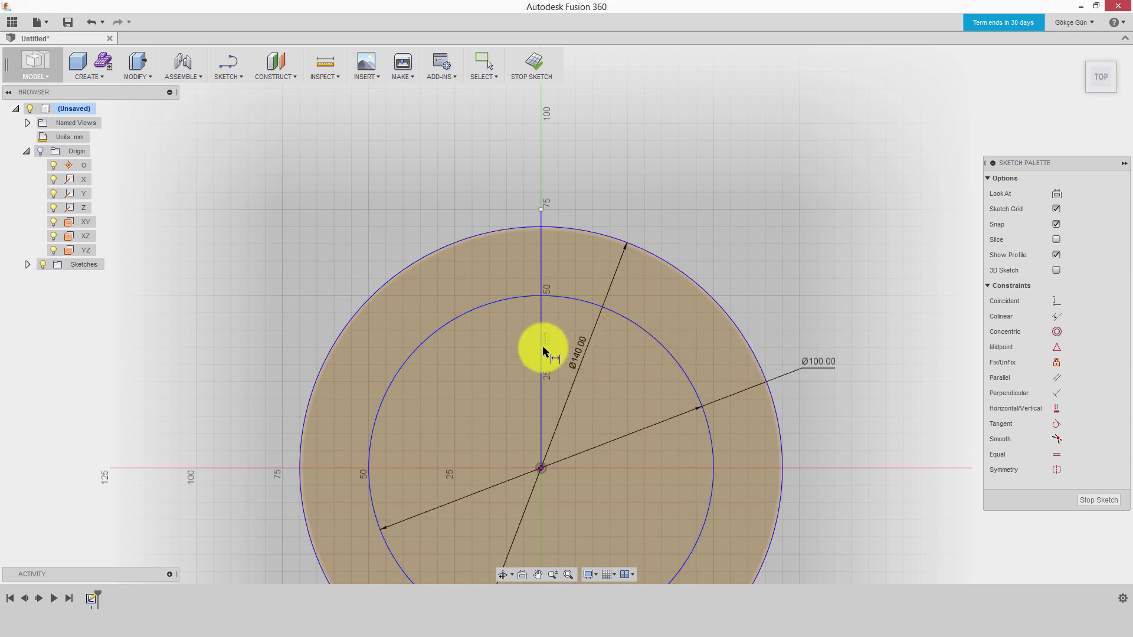
{"action": "left_click", "coordinate": [780, 306]}
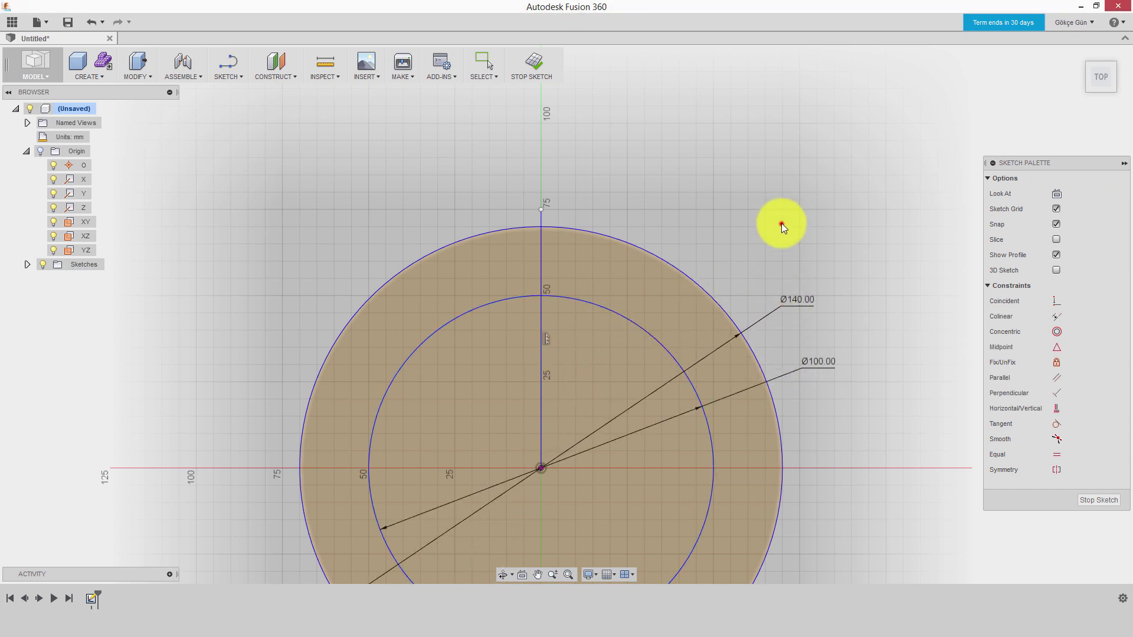
{"action": "left_click", "coordinate": [782, 223]}
{"action": "key", "text": "Escape"}
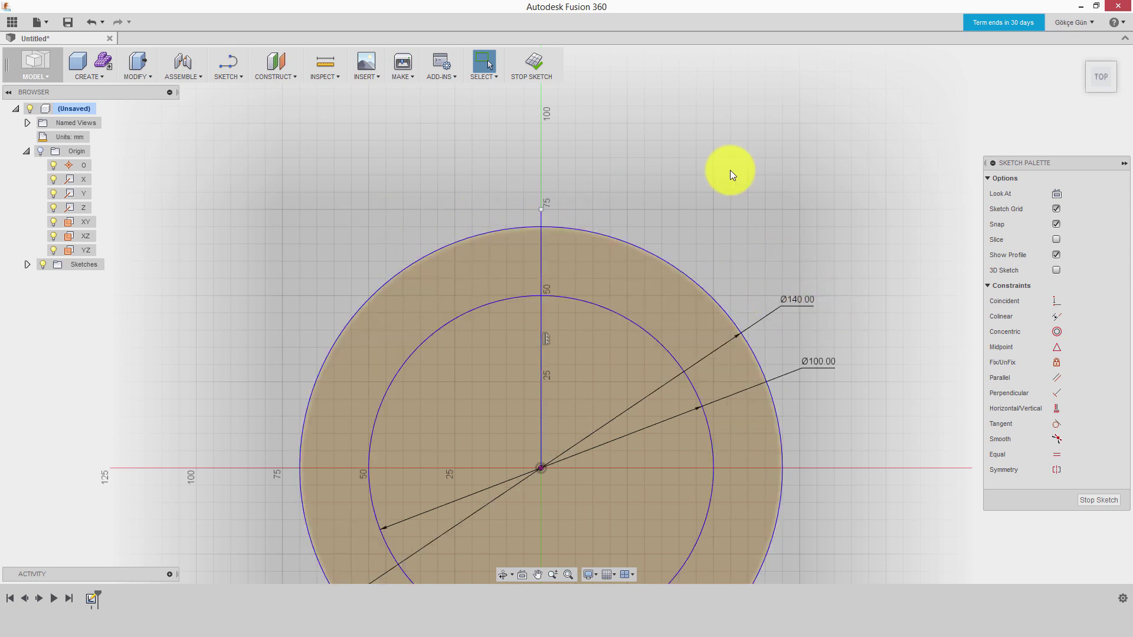
Step: Offset the vertical centre line to make parallel lines on both sides
{"action": "key", "text": "o"}
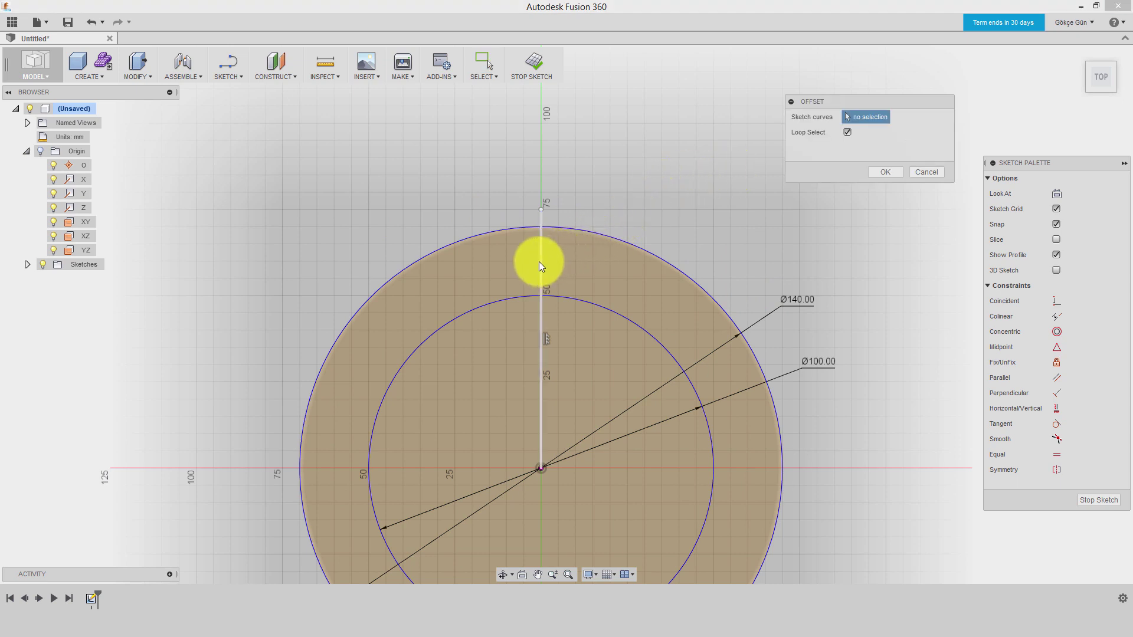
{"action": "left_click", "coordinate": [540, 263]}
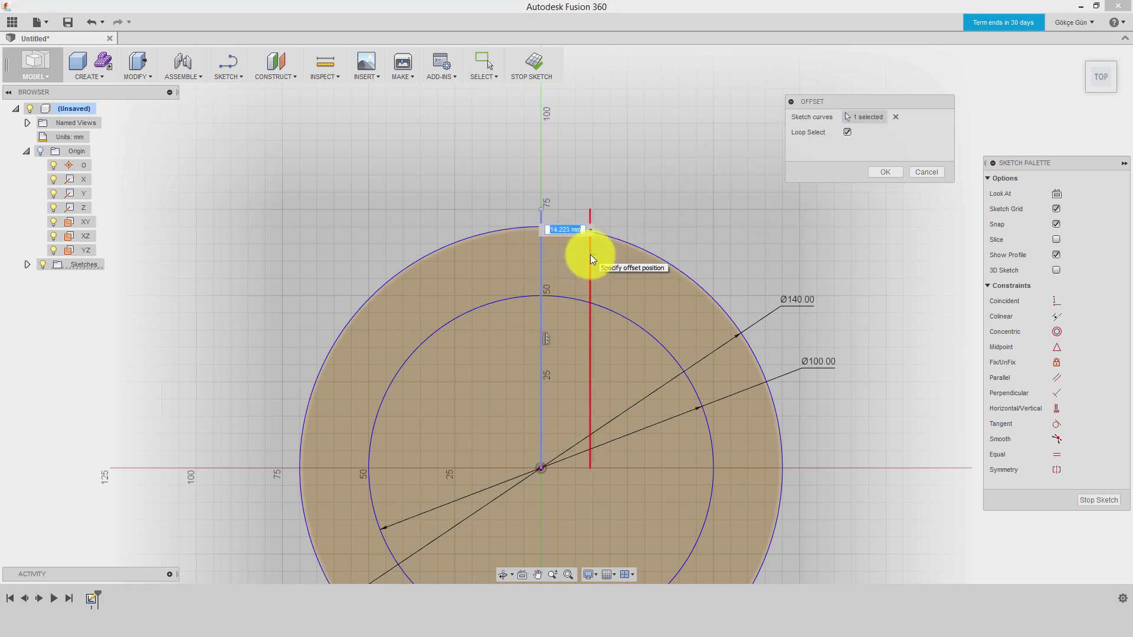
{"action": "left_click", "coordinate": [591, 255]}
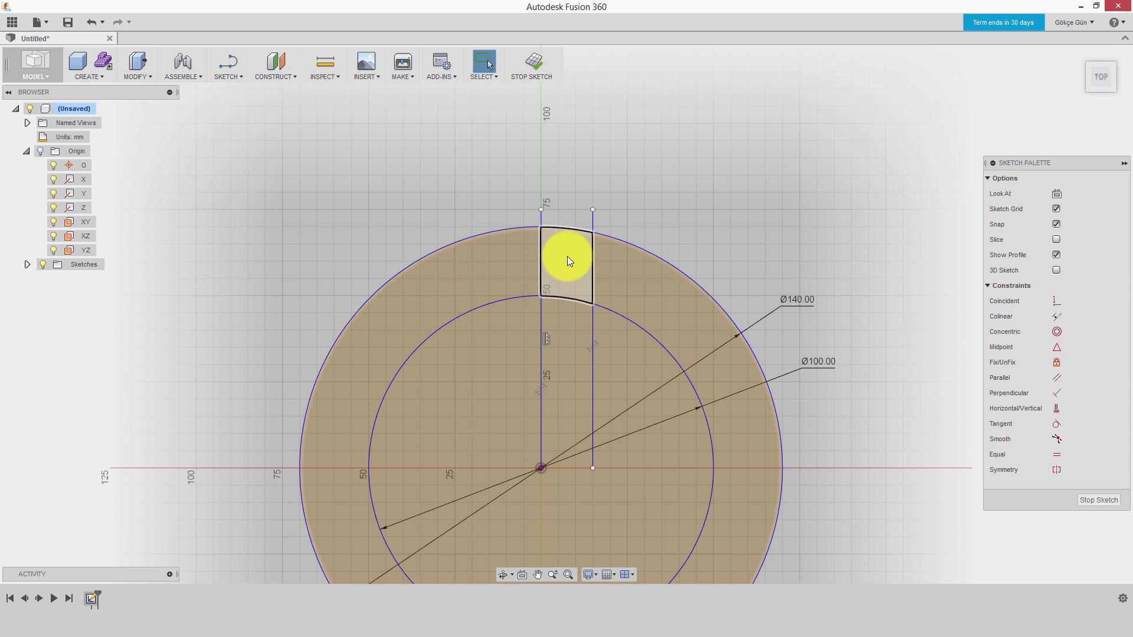
{"action": "key", "text": "ctrl+z"}
{"action": "key", "text": "o"}
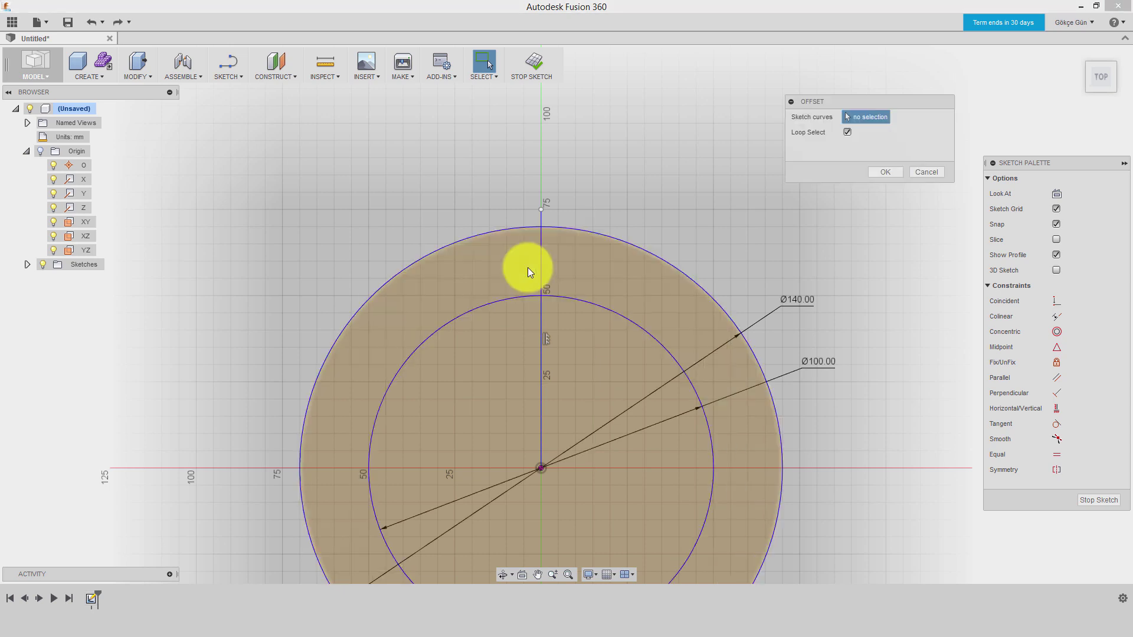
{"action": "left_click", "coordinate": [540, 260]}
{"action": "left_click", "coordinate": [572, 259]}
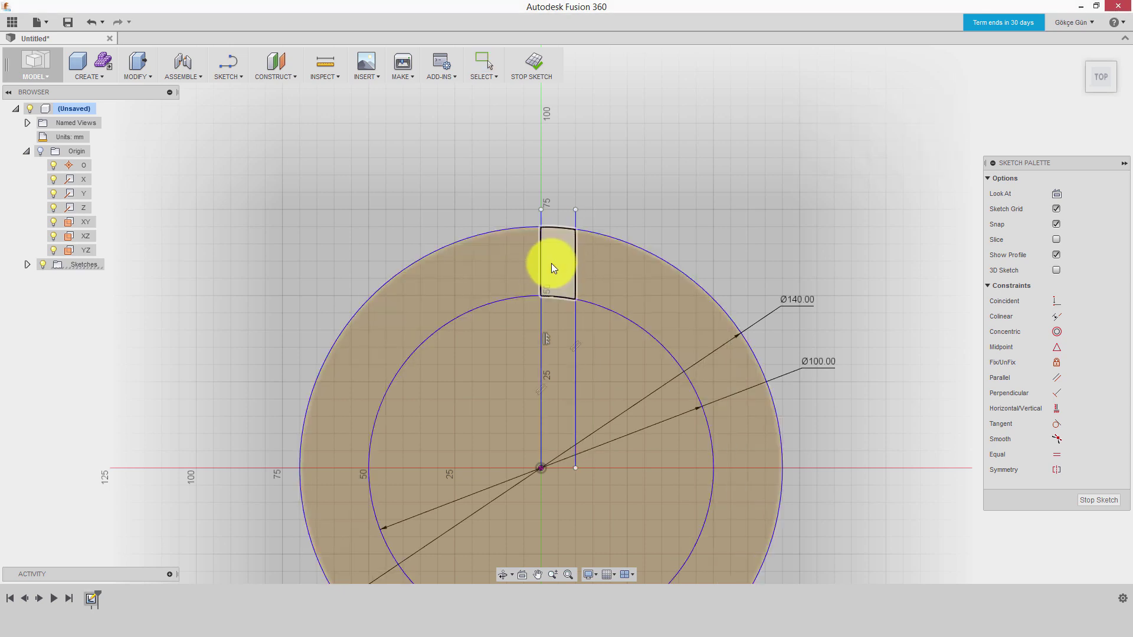
{"action": "key", "text": "o"}
{"action": "left_click", "coordinate": [540, 263]}
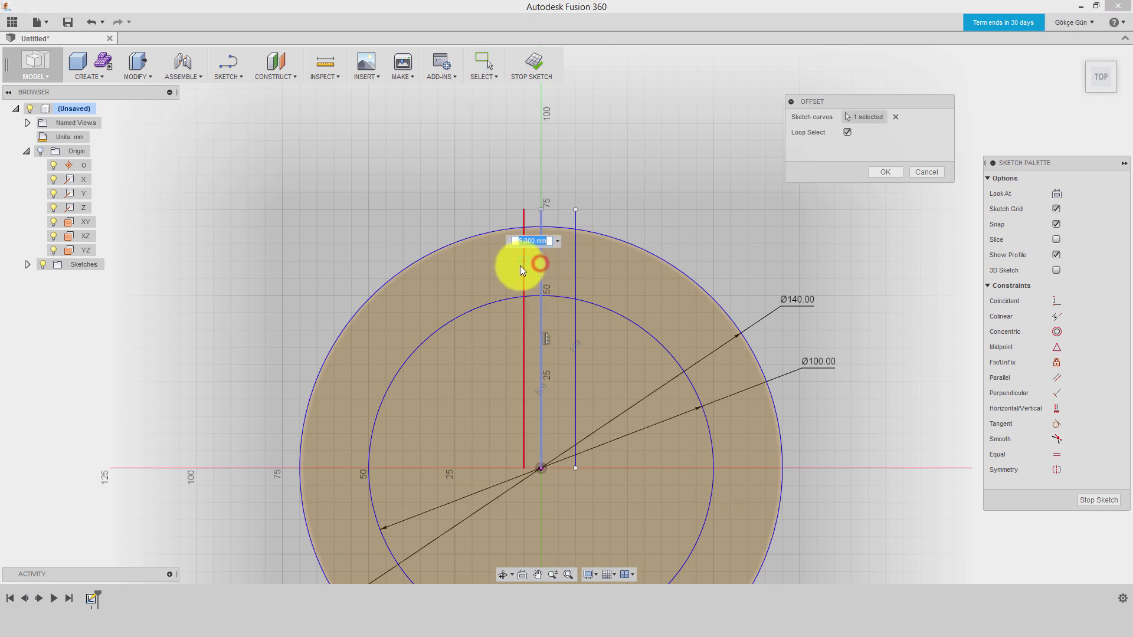
{"action": "left_click", "coordinate": [519, 266]}
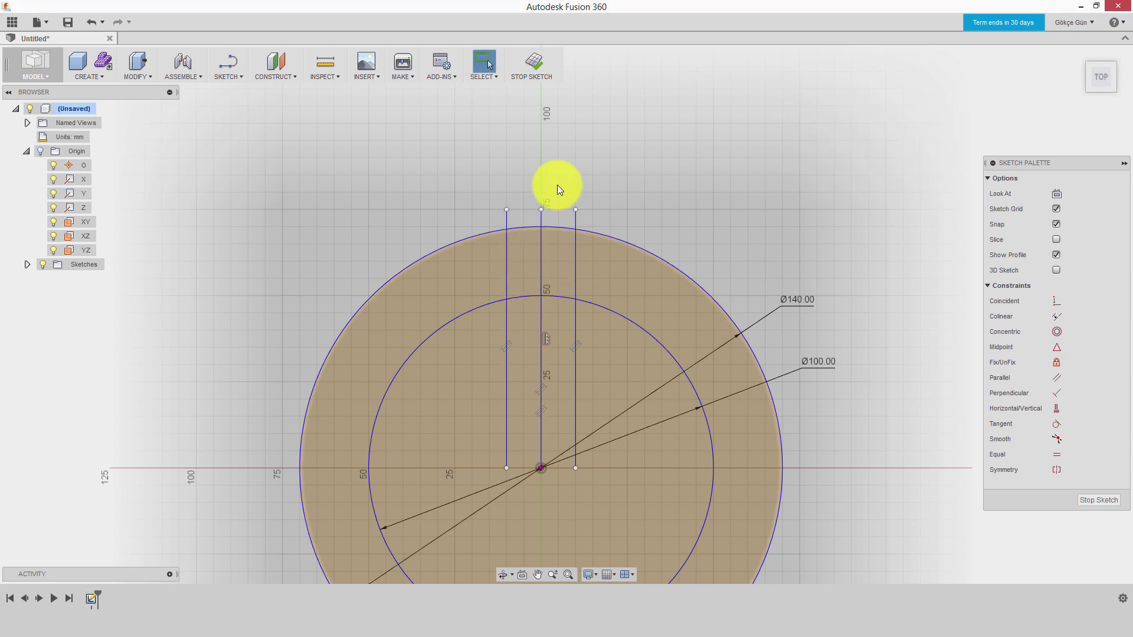
Step: Trim the line ends above the Ø140 circle and below the Ø100 circle
{"action": "key", "text": "t"}
{"action": "left_click", "coordinate": [576, 216]}
{"action": "left_click", "coordinate": [541, 214]}
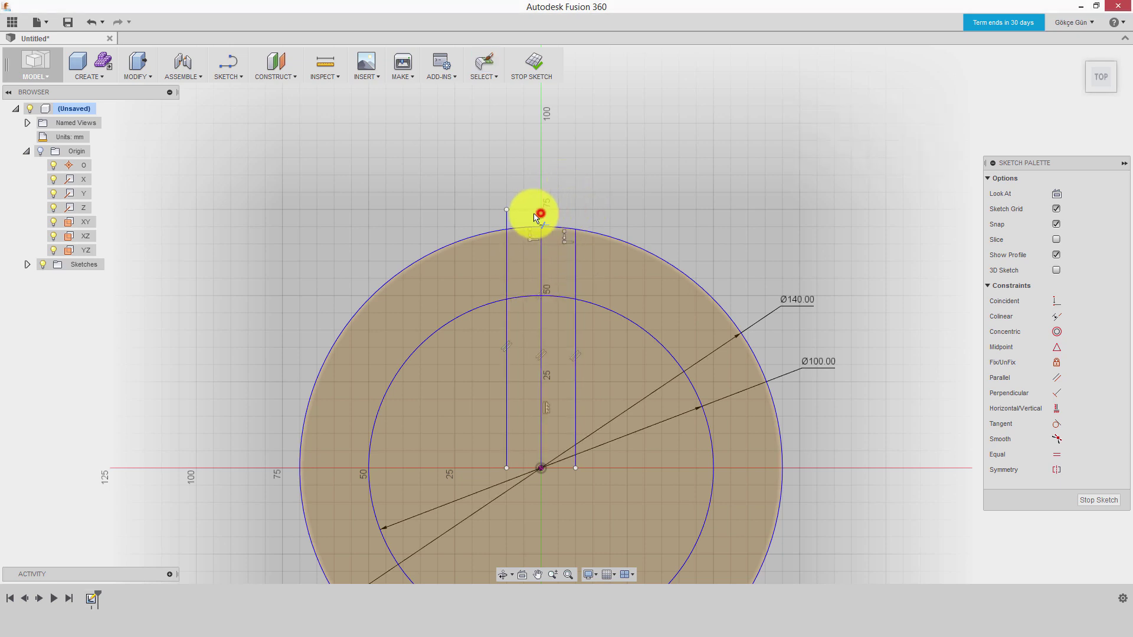
{"action": "left_click", "coordinate": [508, 219]}
{"action": "left_click", "coordinate": [509, 325]}
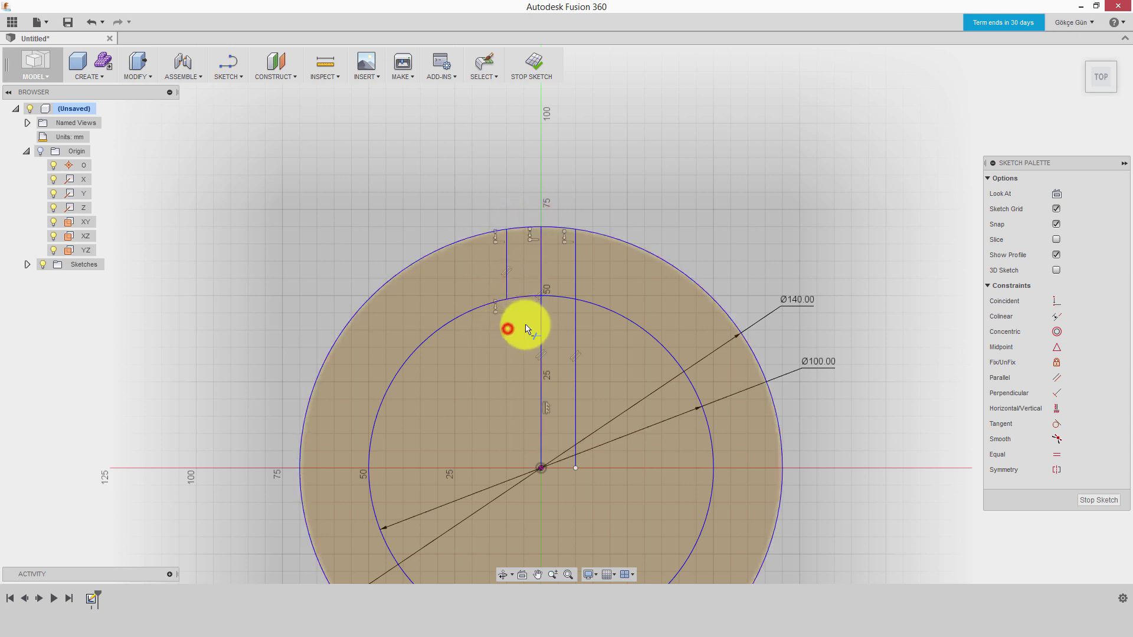
{"action": "left_click", "coordinate": [573, 334]}
{"action": "key", "text": "Escape"}
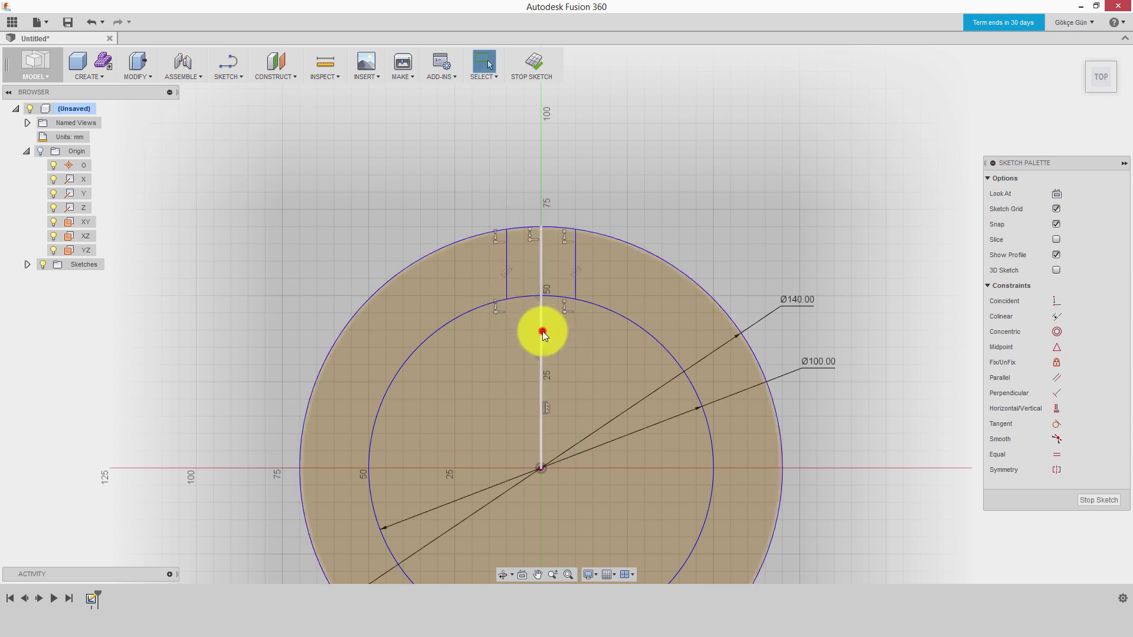
Step: Delete the centre line and trim the inner arc and outer Ø140 circle away
{"action": "left_click", "coordinate": [543, 333]}
{"action": "key", "text": "Delete"}
{"action": "key", "text": "t"}
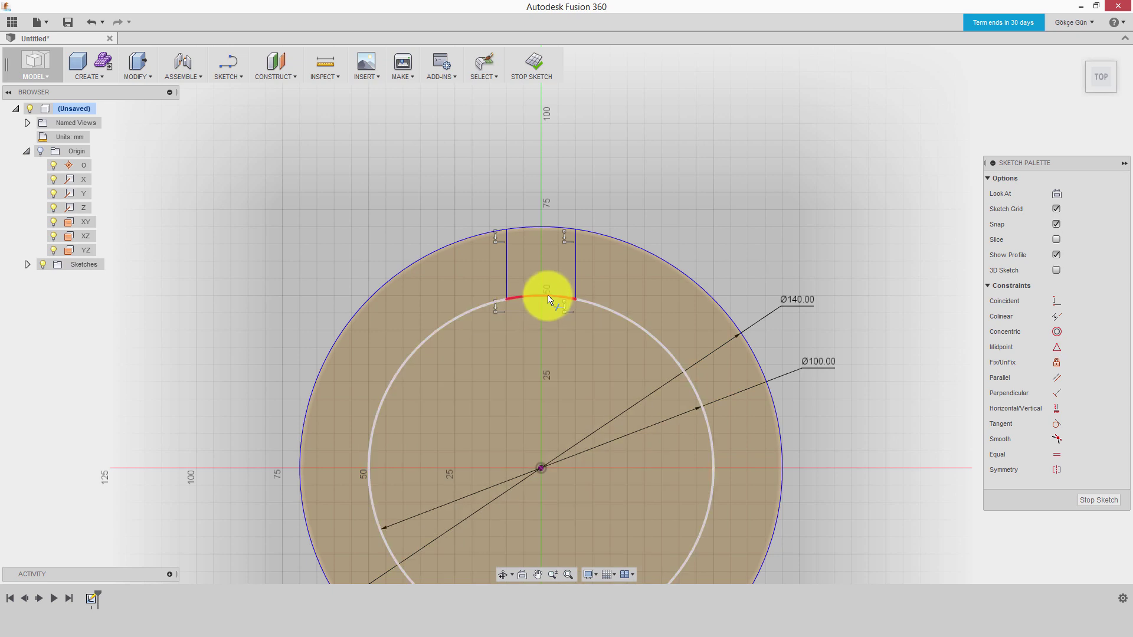
{"action": "left_click", "coordinate": [541, 297]}
{"action": "left_click", "coordinate": [668, 260]}
{"action": "scroll", "coordinate": [613, 224], "scroll_direction": "down", "scroll_amount": 2}
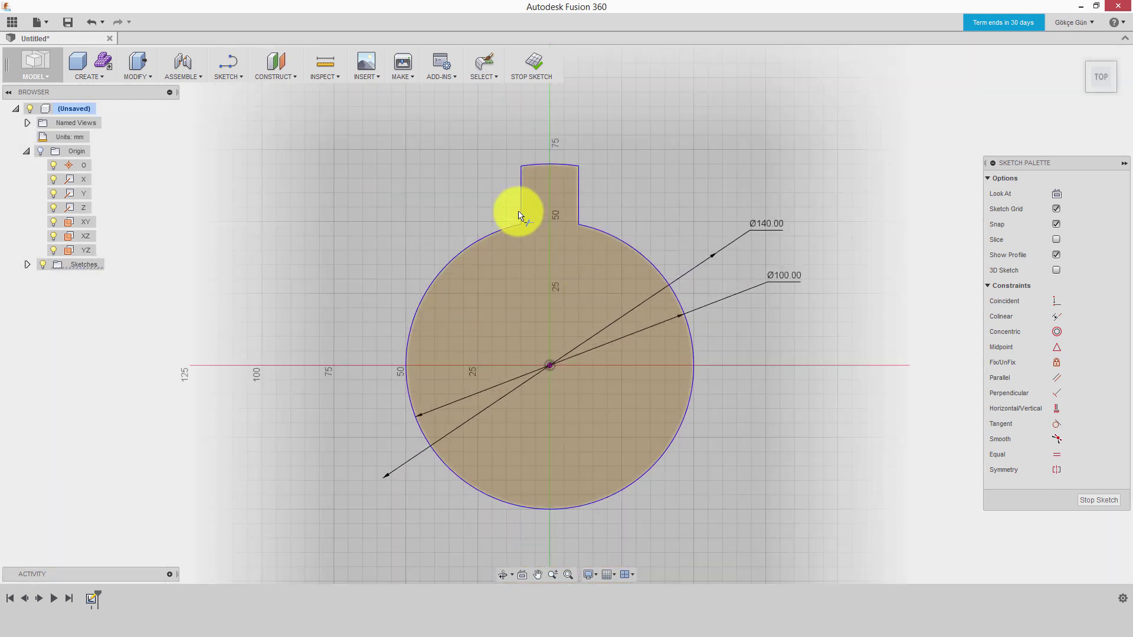
{"action": "key", "text": "Escape"}
Step: Circular-pattern the tooth outline 8 times around the circle centre
{"action": "left_click", "coordinate": [239, 80]}
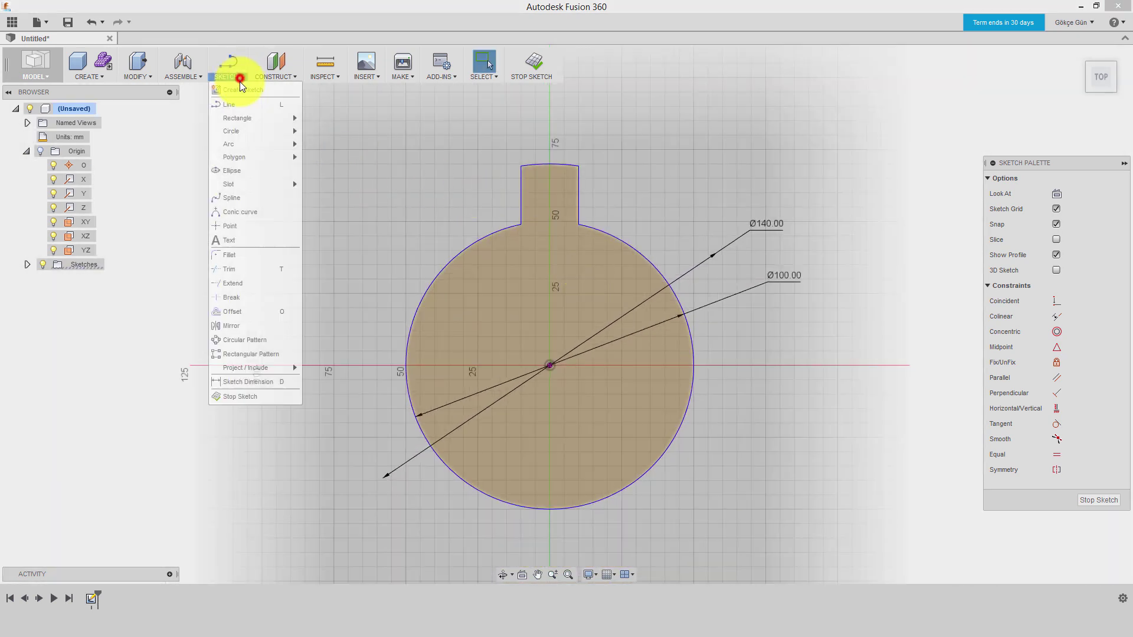
{"action": "left_click", "coordinate": [258, 341]}
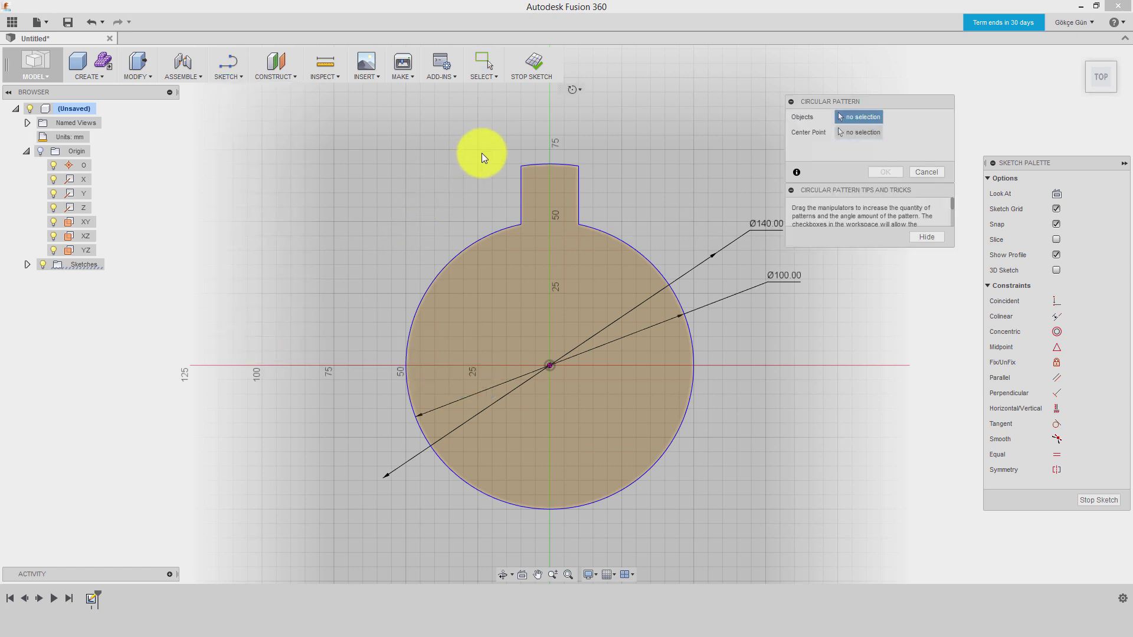
{"action": "left_click_drag", "start_coordinate": [483, 141], "coordinate": [598, 255]}
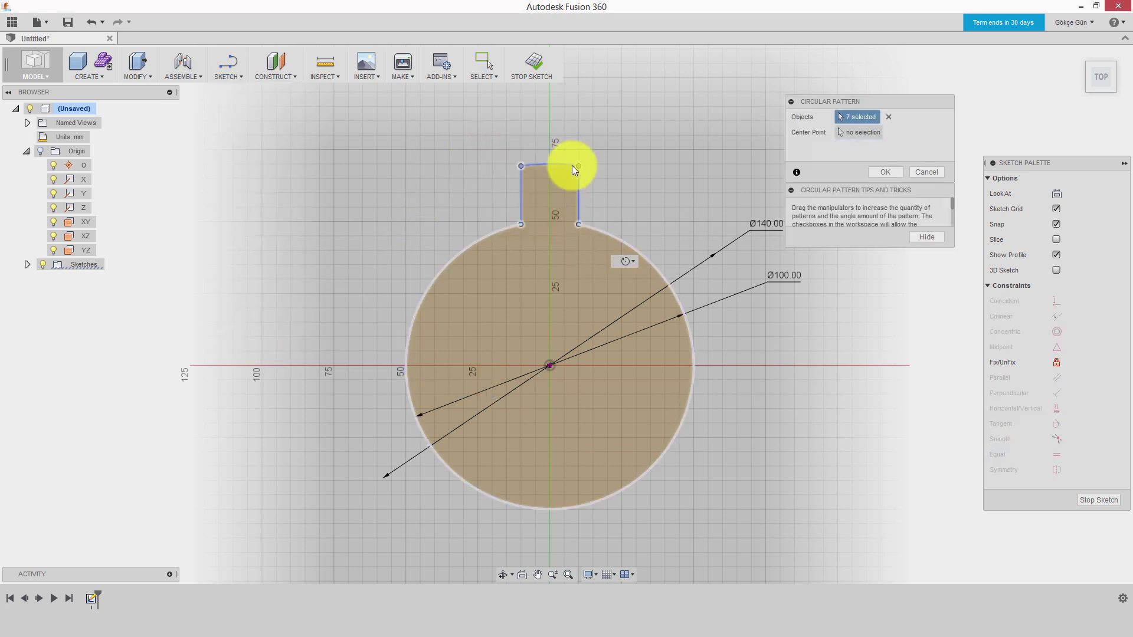
{"action": "left_click", "coordinate": [850, 137]}
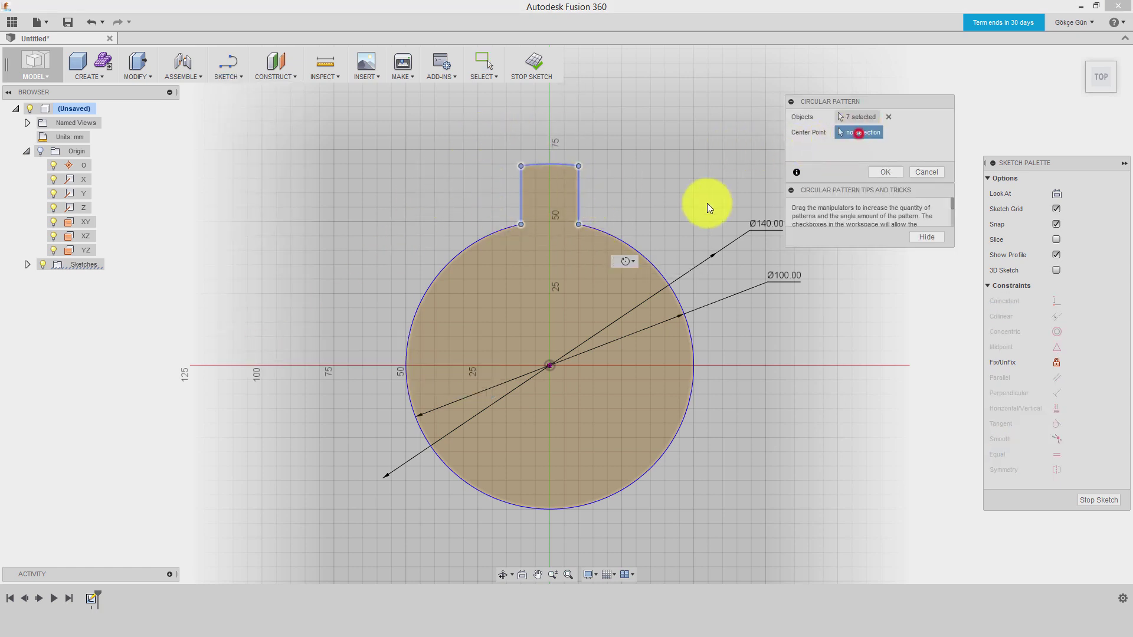
{"action": "left_click", "coordinate": [548, 366]}
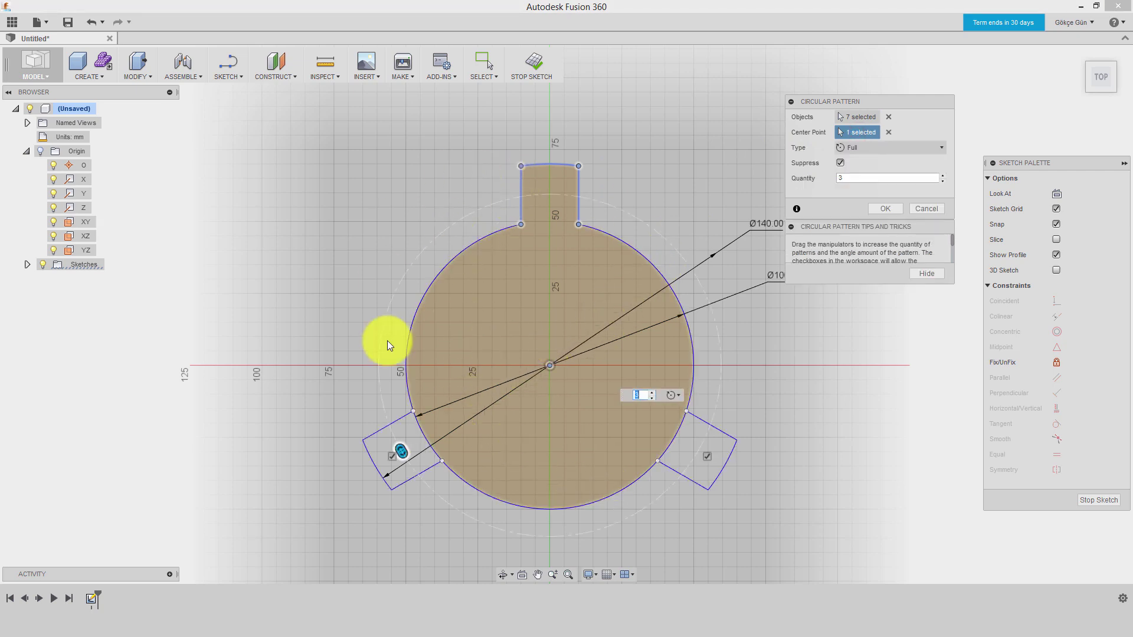
{"action": "left_click", "coordinate": [866, 177]}
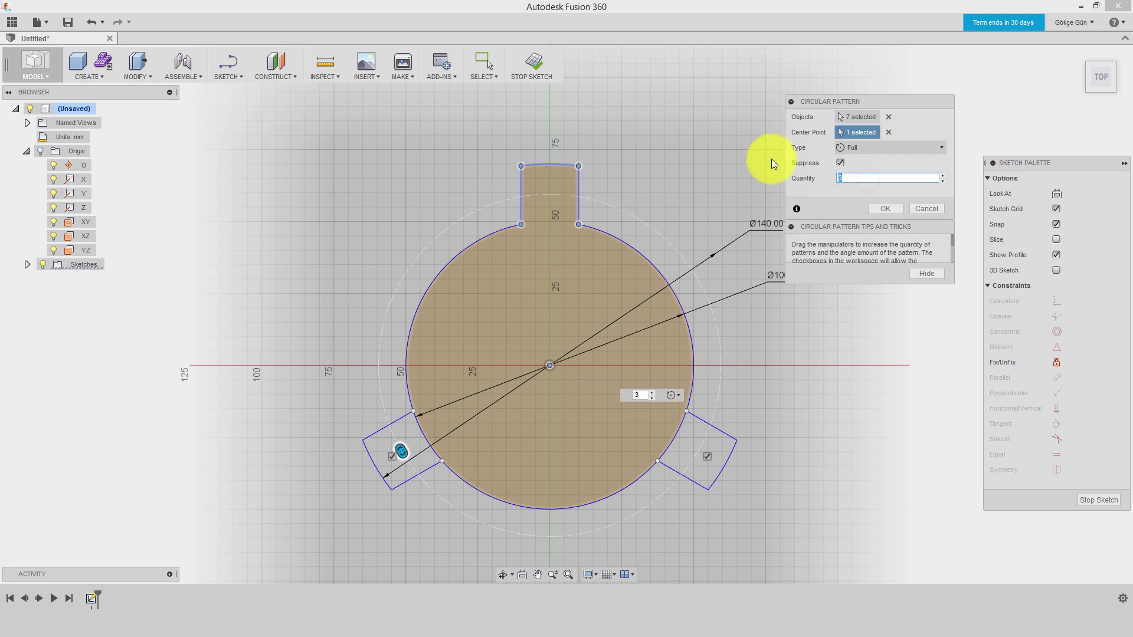
{"action": "type", "text": "6"}
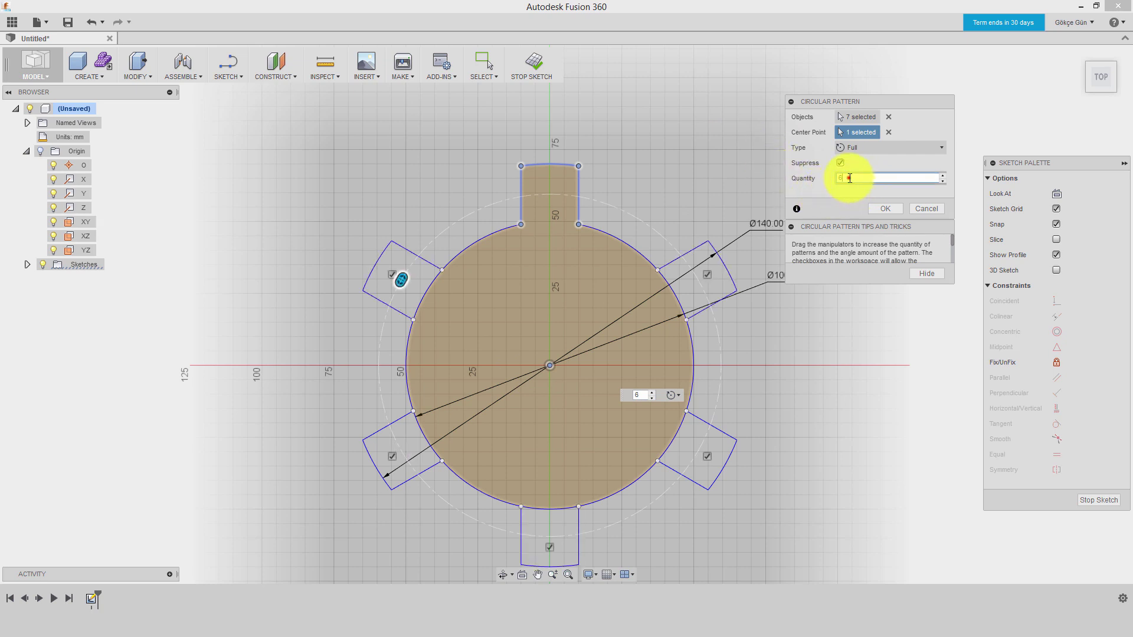
{"action": "key", "text": "BackSpace"}
{"action": "type", "text": "8"}
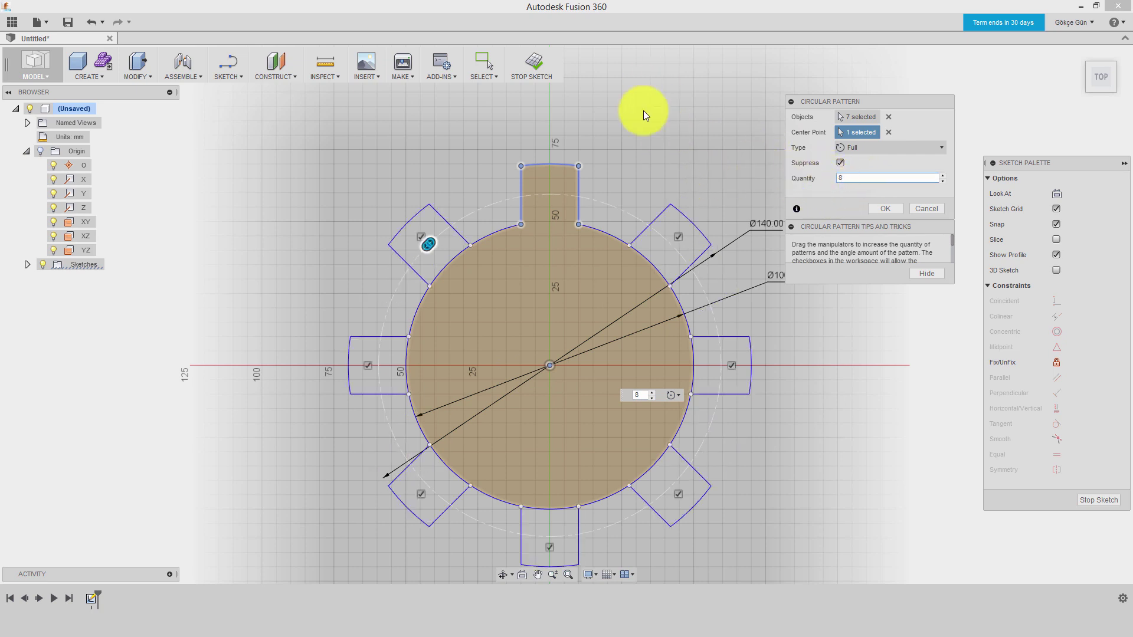
{"action": "left_click", "coordinate": [891, 209]}
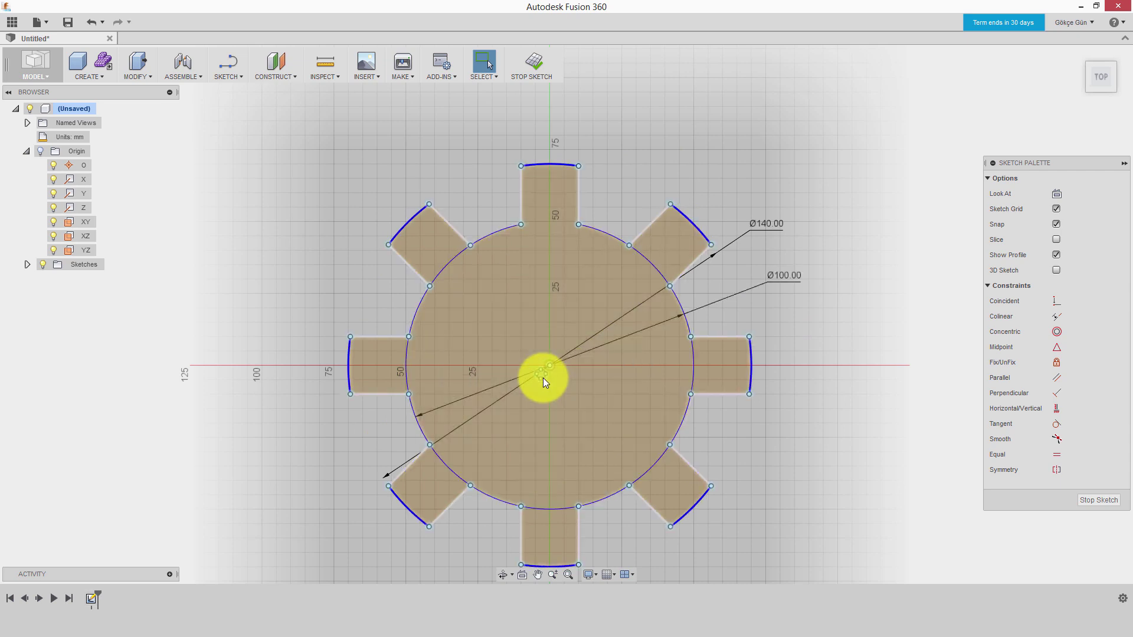
Step: Reopen the circular pattern and try an Angle type with 180° total angle
{"action": "double_click", "coordinate": [542, 376]}
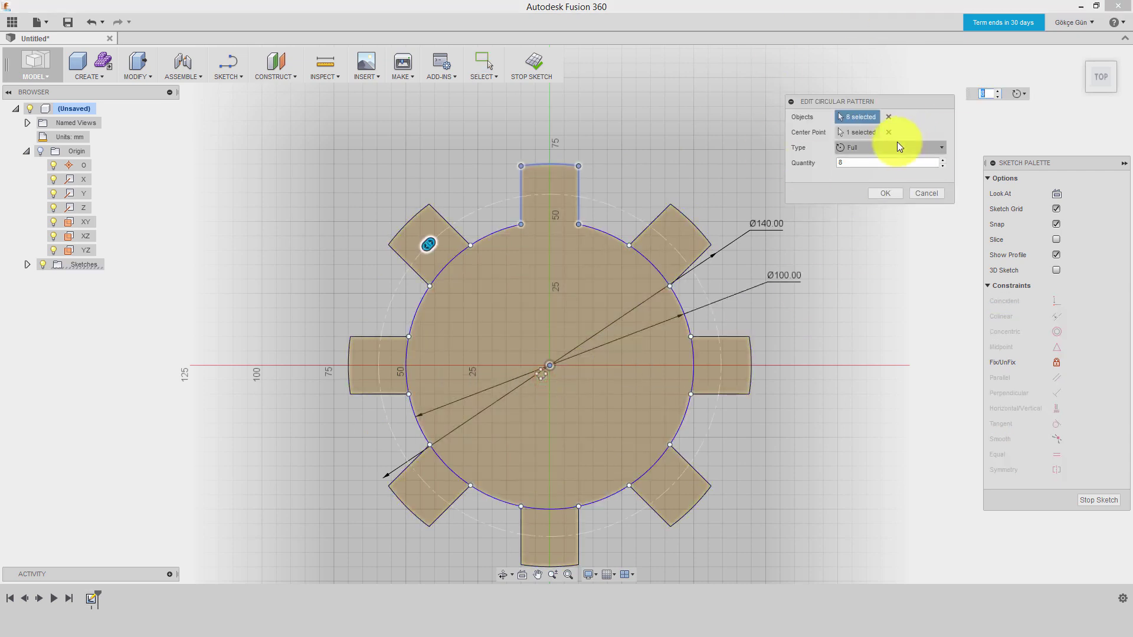
{"action": "left_click", "coordinate": [868, 144]}
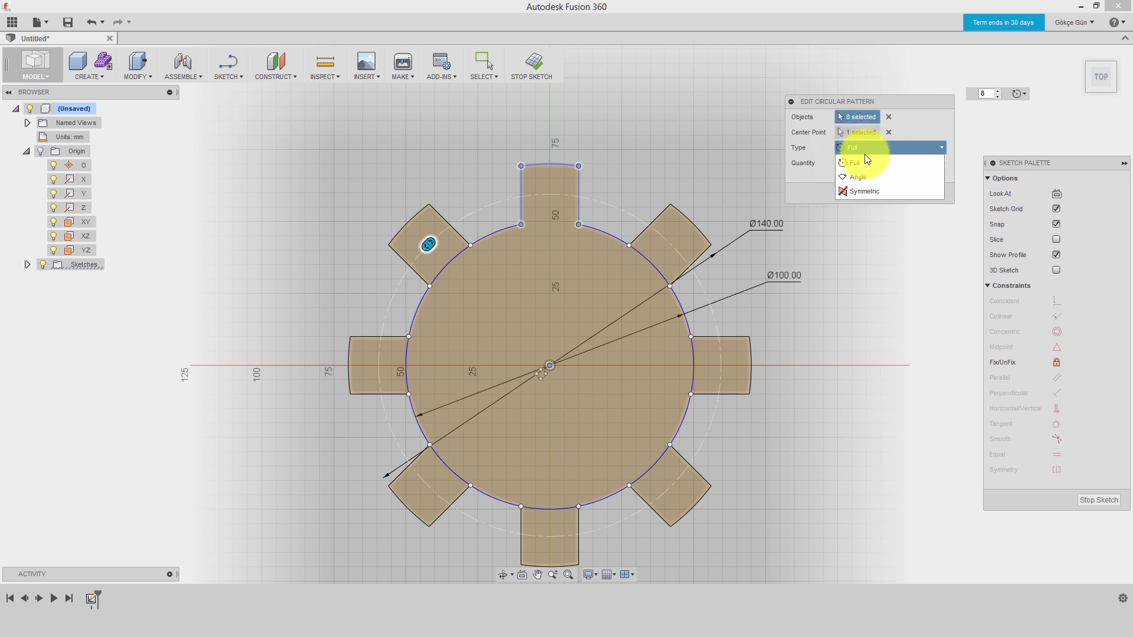
{"action": "left_click", "coordinate": [872, 178]}
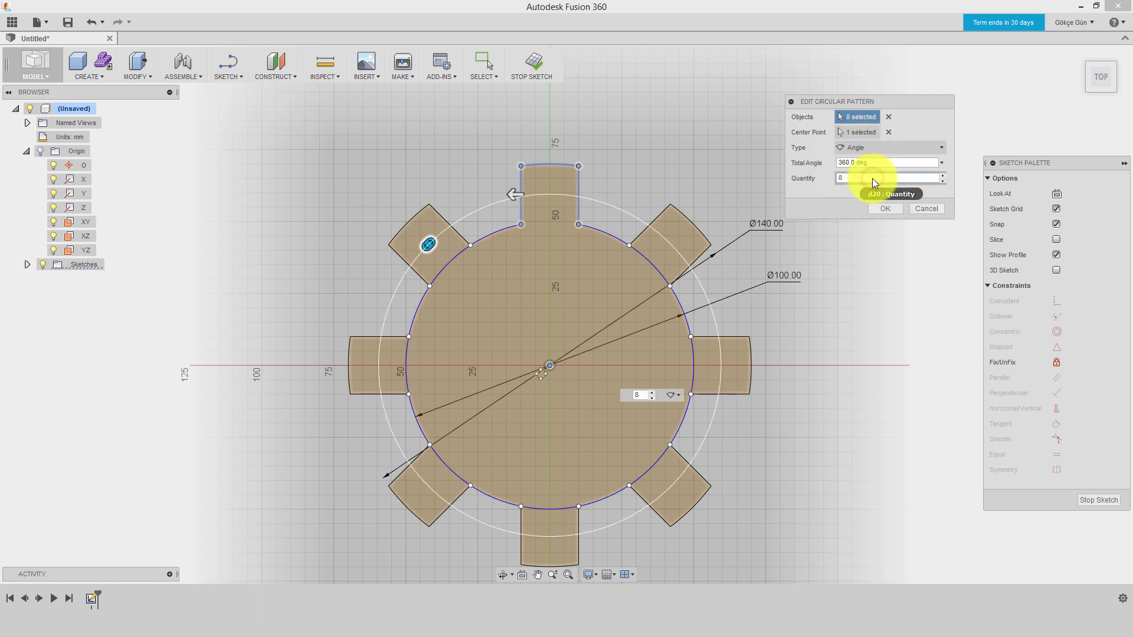
{"action": "double_click", "coordinate": [868, 162]}
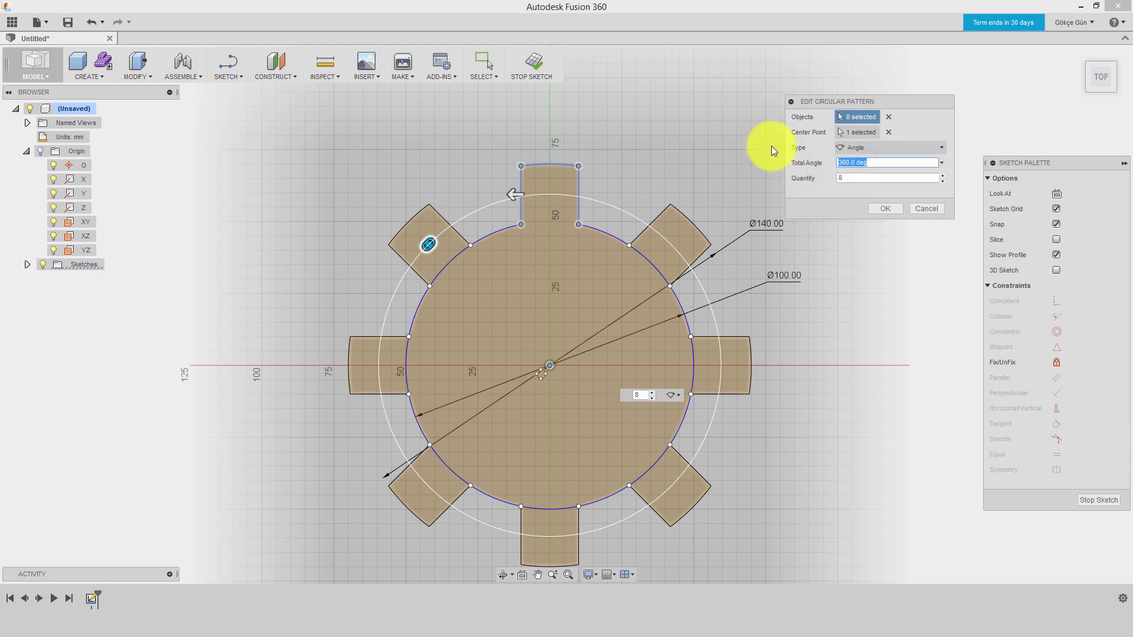
{"action": "type", "text": "180"}
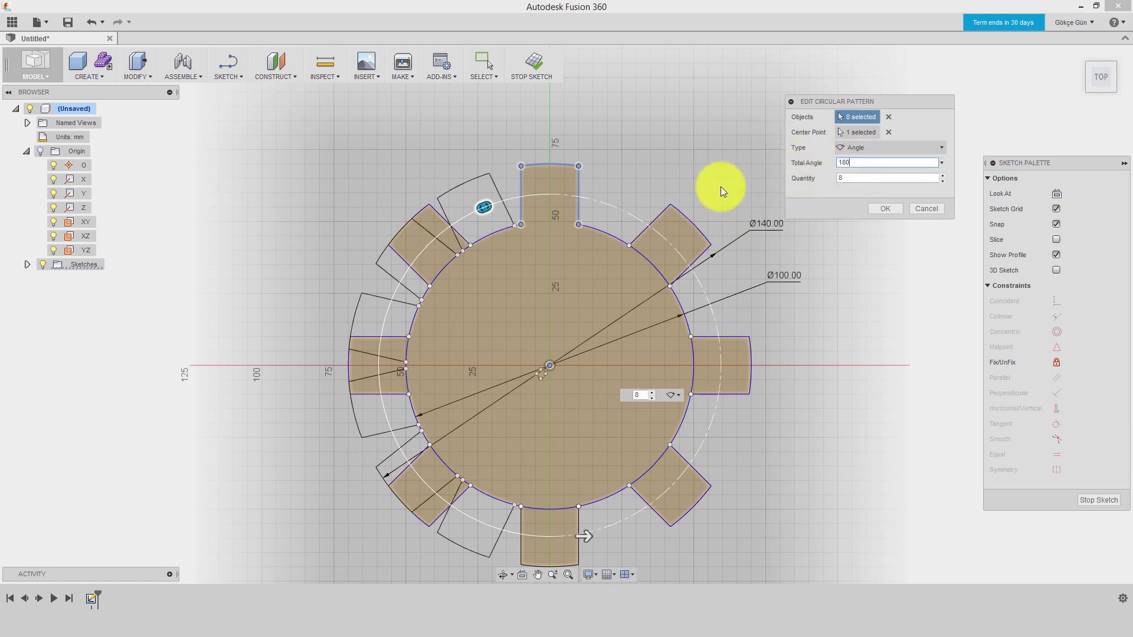
Step: Try the Symmetric type, then set the pattern back to Full and confirm
{"action": "left_click", "coordinate": [856, 148]}
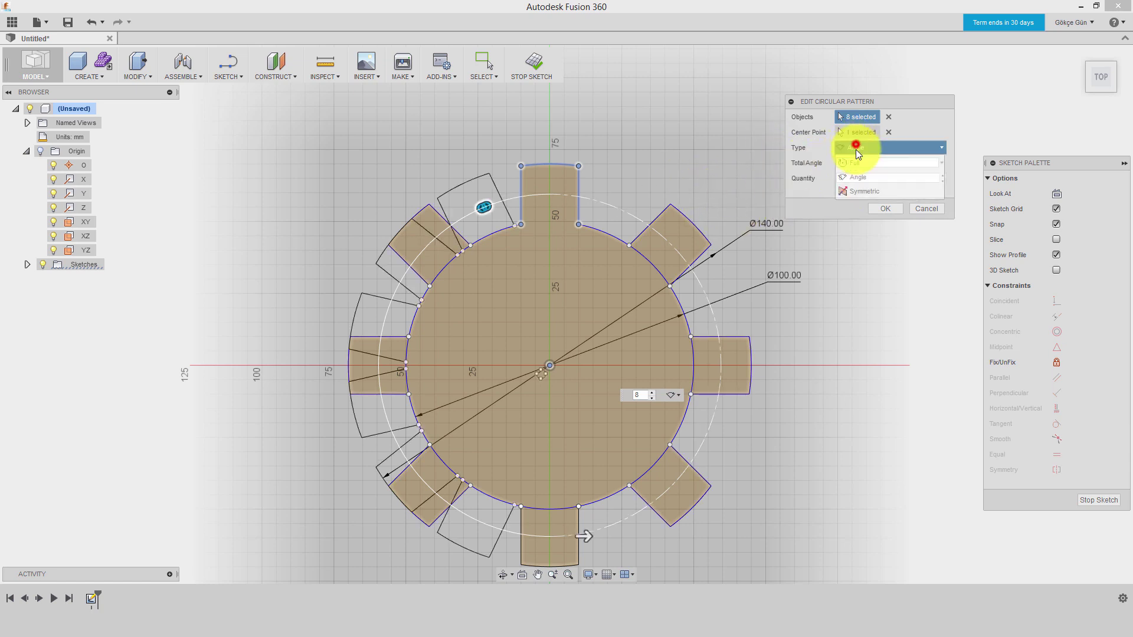
{"action": "left_click", "coordinate": [856, 163]}
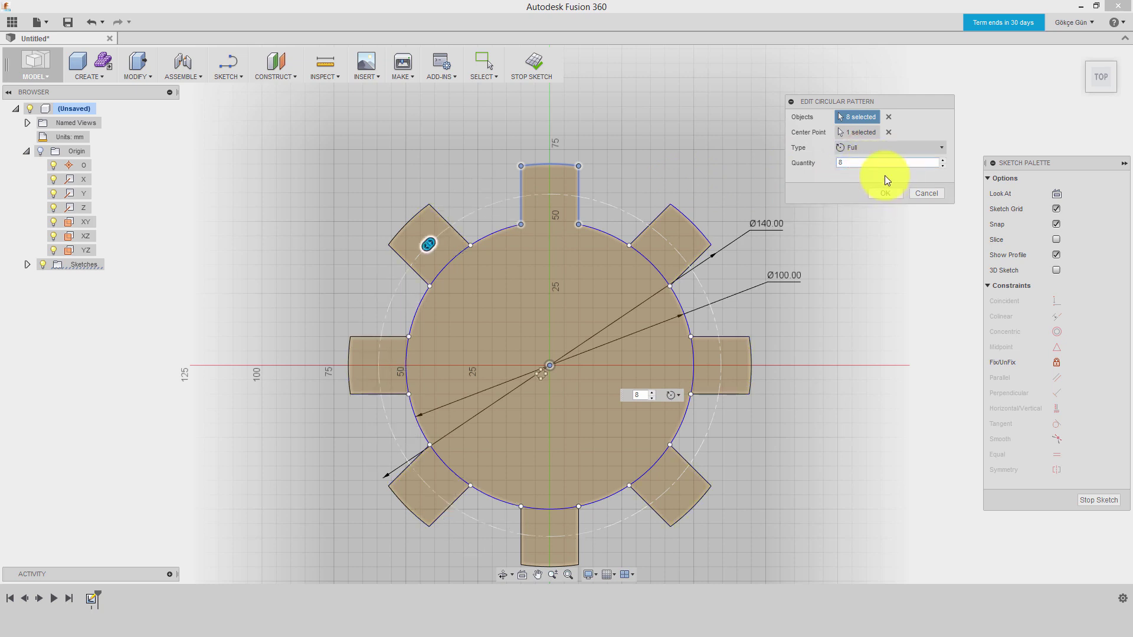
{"action": "left_click", "coordinate": [882, 149]}
{"action": "left_click", "coordinate": [879, 195]}
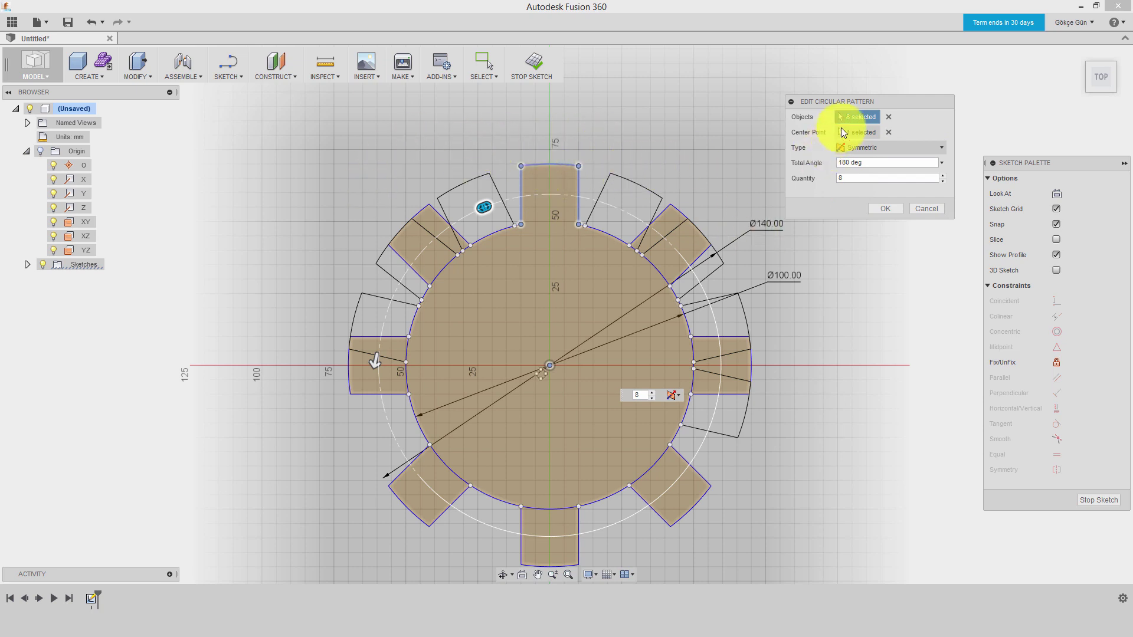
{"action": "left_click", "coordinate": [893, 148]}
{"action": "left_click", "coordinate": [866, 164]}
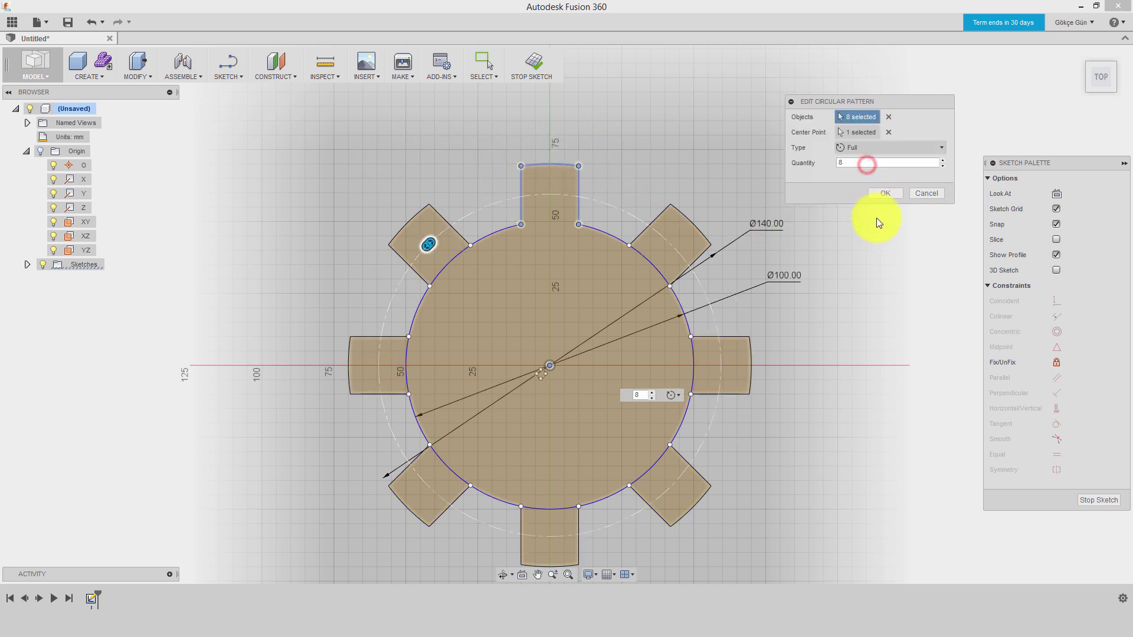
{"action": "left_click", "coordinate": [879, 194]}
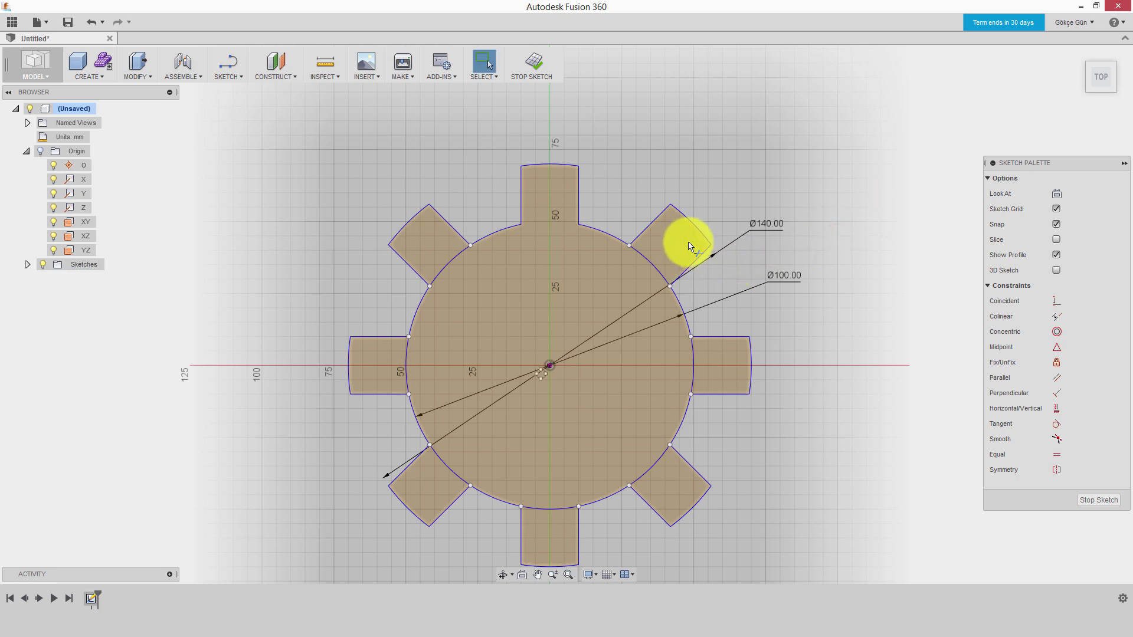
Step: Trim the circle arcs inside the right and bottom teeth, undoing the last trim
{"action": "left_click", "coordinate": [654, 259]}
{"action": "left_click", "coordinate": [693, 356]}
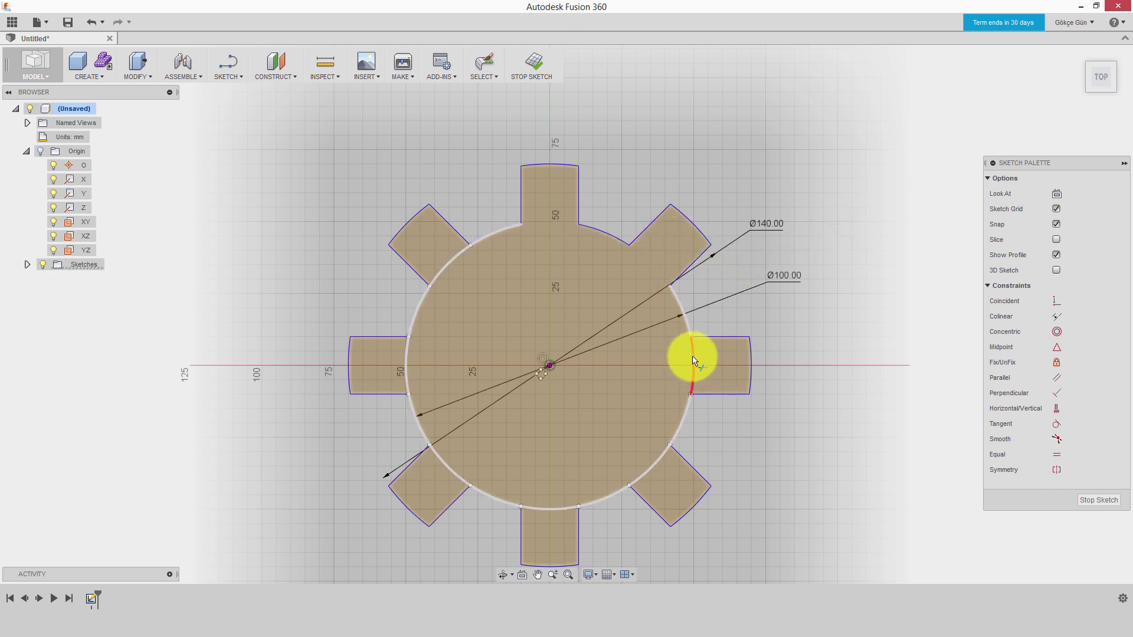
{"action": "left_click", "coordinate": [661, 472]}
{"action": "left_click", "coordinate": [605, 498]}
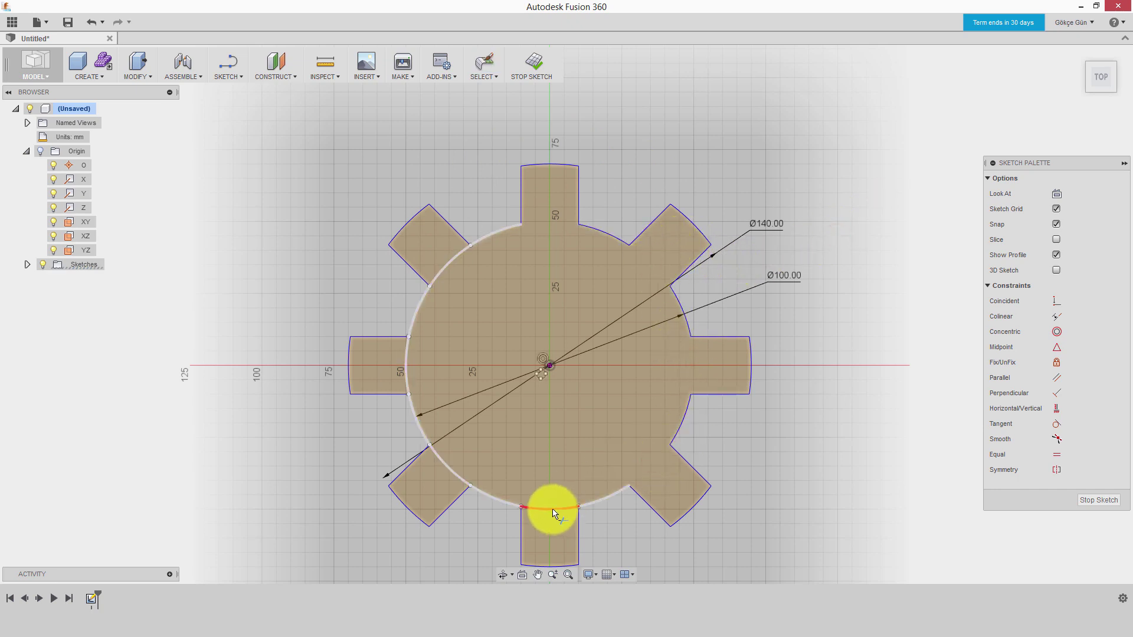
{"action": "left_click", "coordinate": [550, 509]}
{"action": "left_click", "coordinate": [453, 481]}
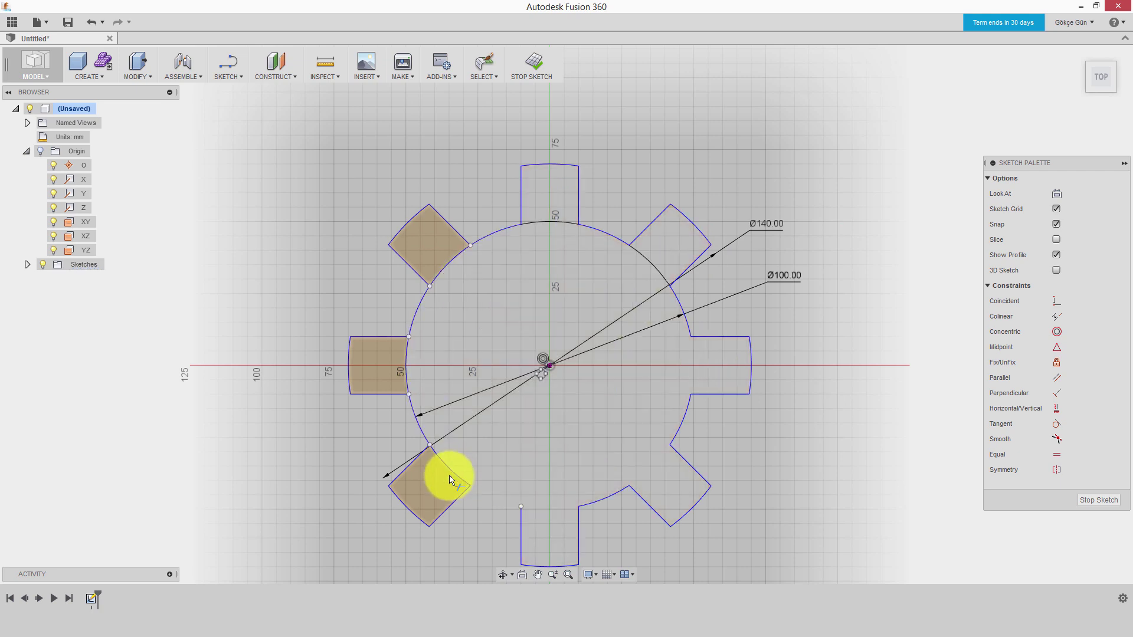
{"action": "key", "text": "Escape"}
{"action": "key", "text": "ctrl+z"}
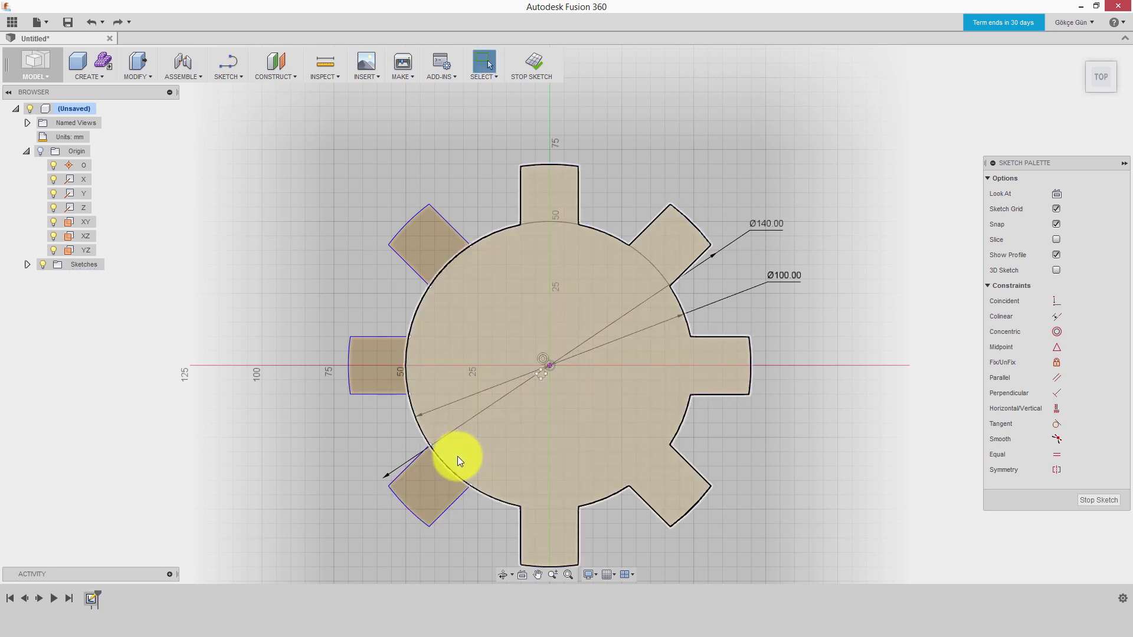
Step: Trim the remaining arcs inside the left and upper-left teeth
{"action": "key", "text": "t"}
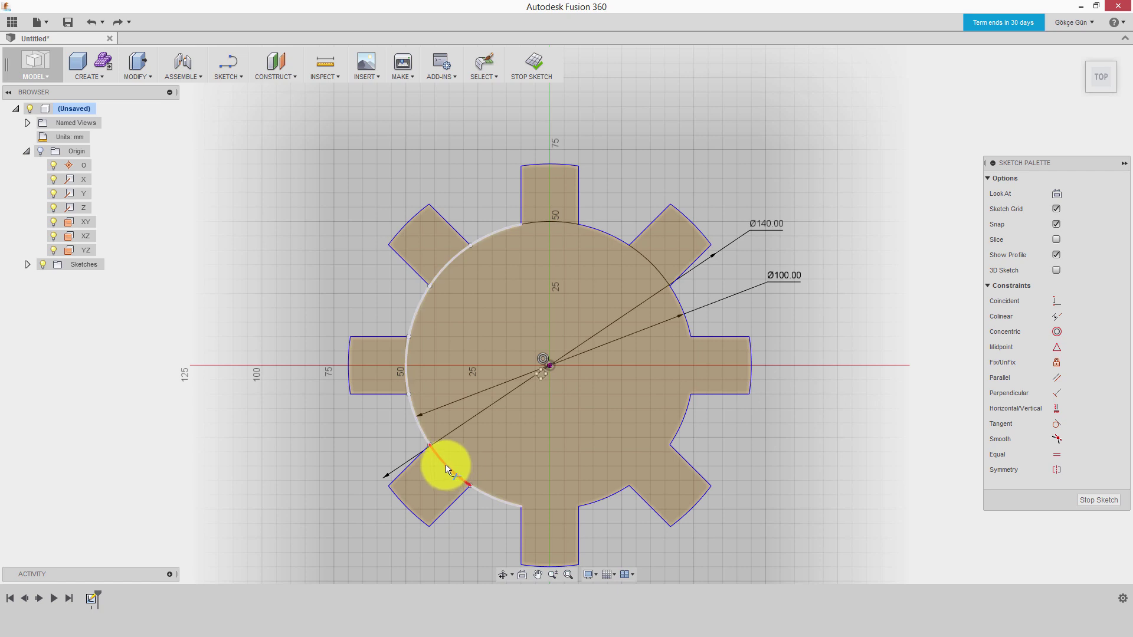
{"action": "left_click", "coordinate": [420, 418]}
{"action": "left_click", "coordinate": [406, 363]}
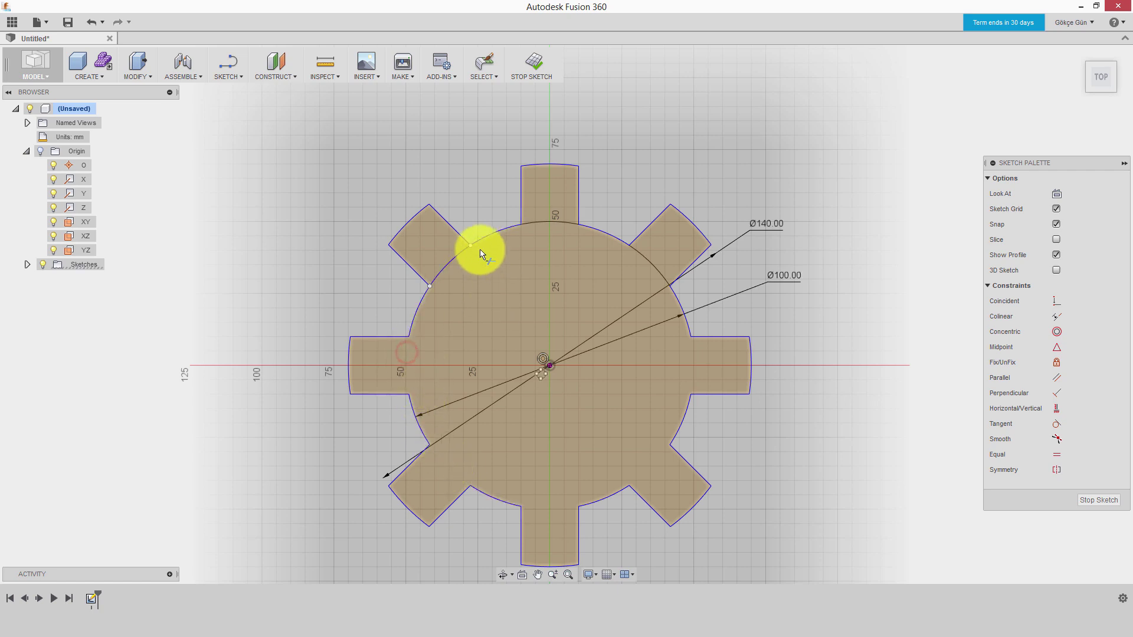
{"action": "left_click", "coordinate": [460, 256]}
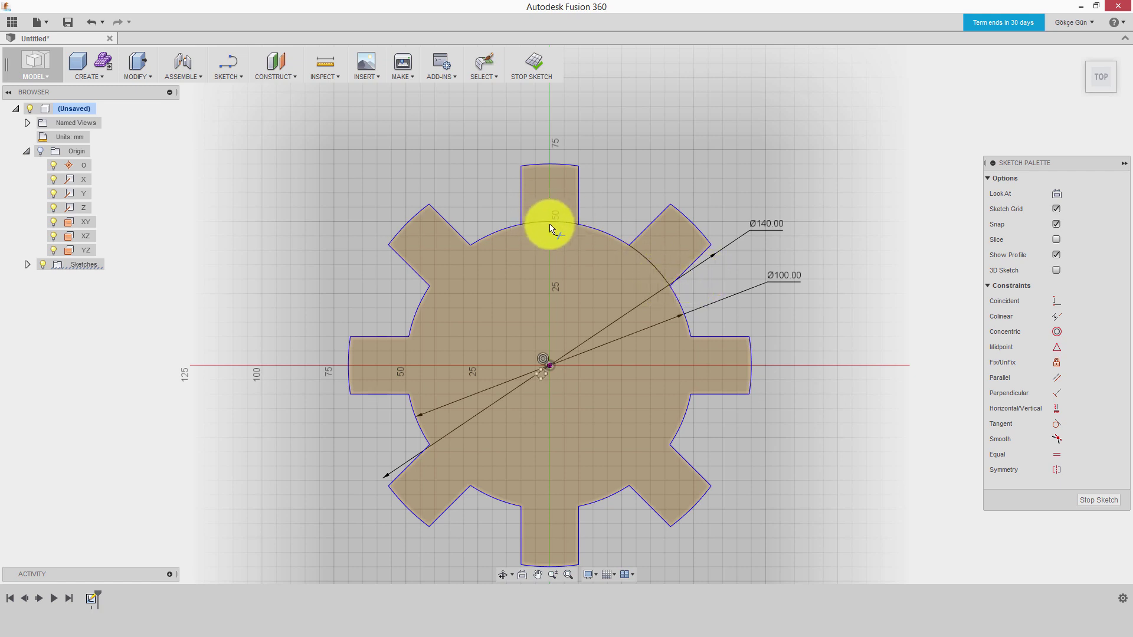
{"action": "key", "text": "Escape"}
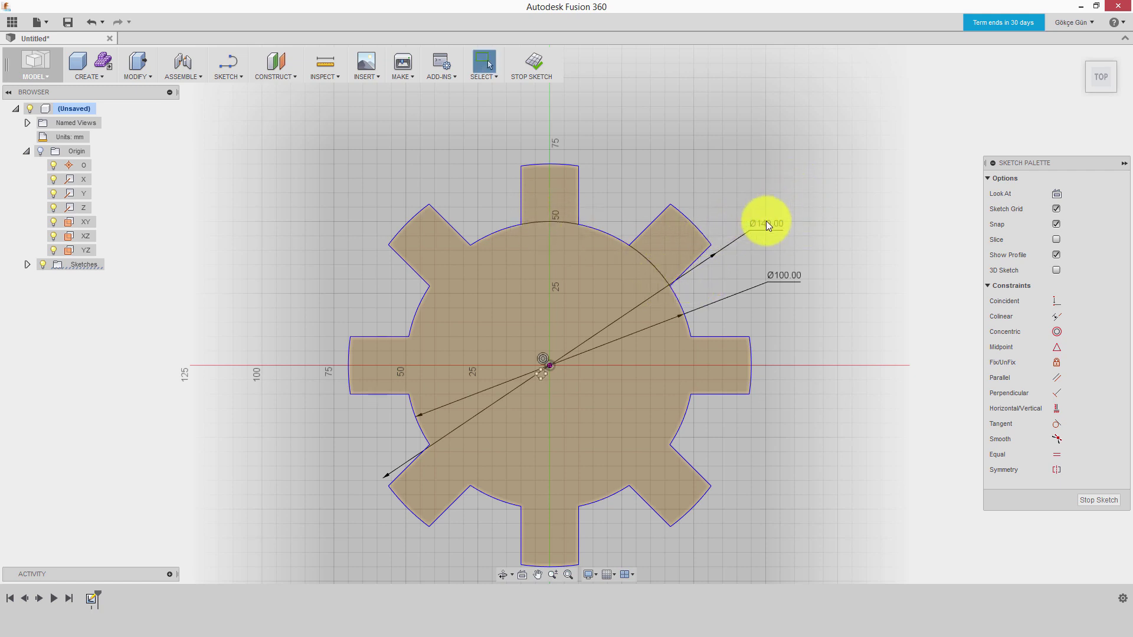
Step: Move the Ø140 and Ø100 dimension labels above the gear outline
{"action": "mouse_move", "coordinate": [765, 221]}
{"action": "left_mouse_down"}
{"action": "mouse_move", "coordinate": [604, 133]}
{"action": "mouse_move", "coordinate": [656, 162]}
{"action": "left_mouse_up"}
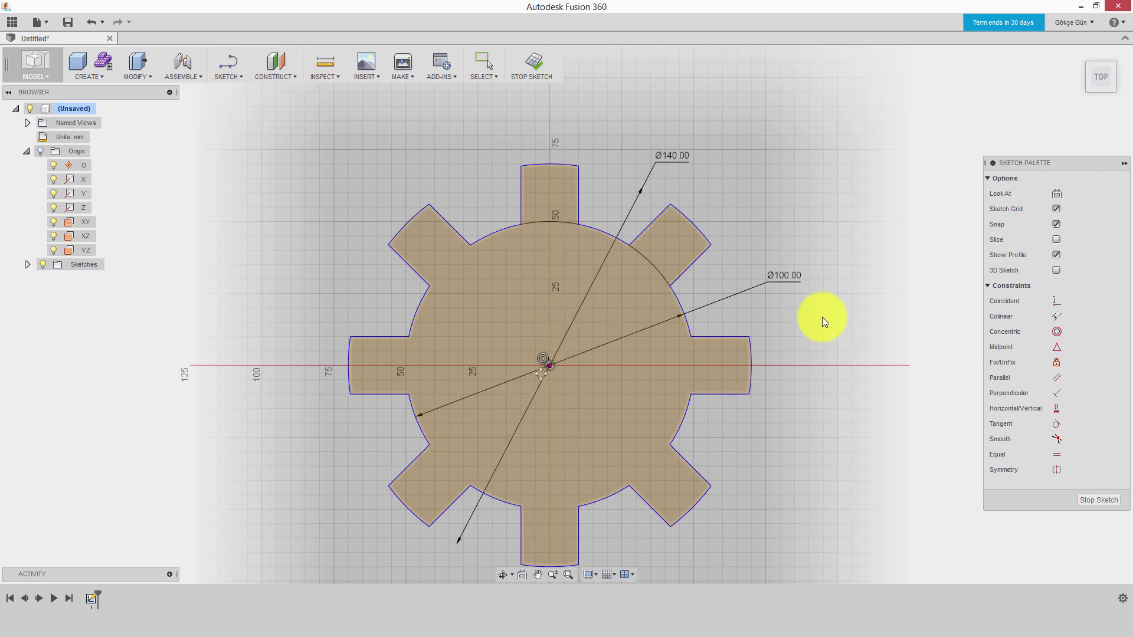
{"action": "left_click_drag", "start_coordinate": [791, 277], "coordinate": [456, 102]}
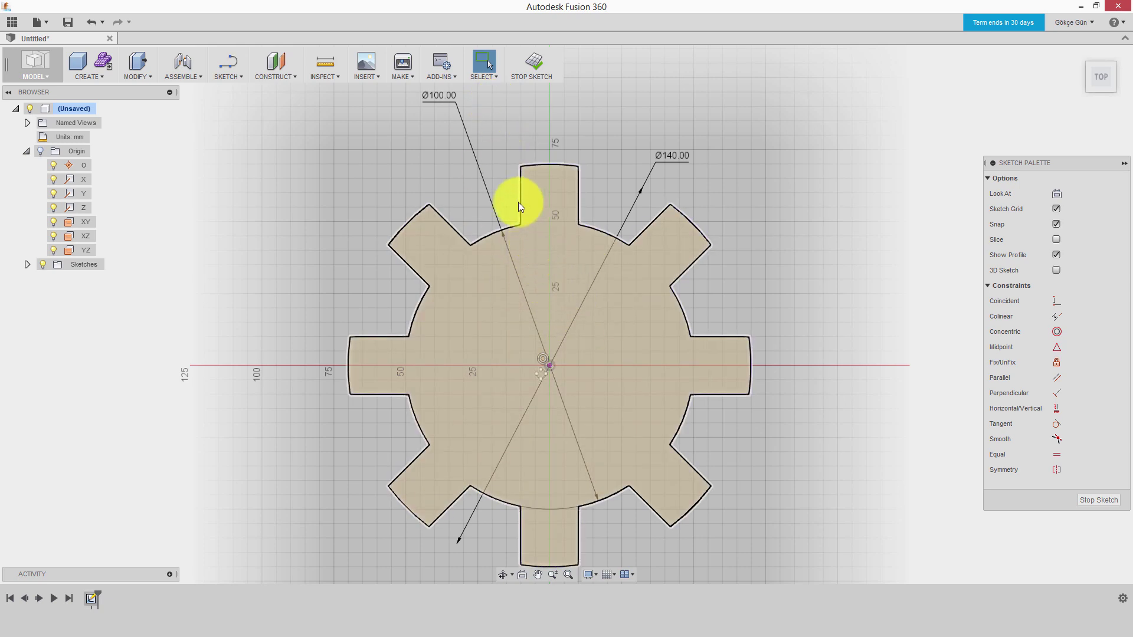
{"action": "left_click", "coordinate": [518, 202]}
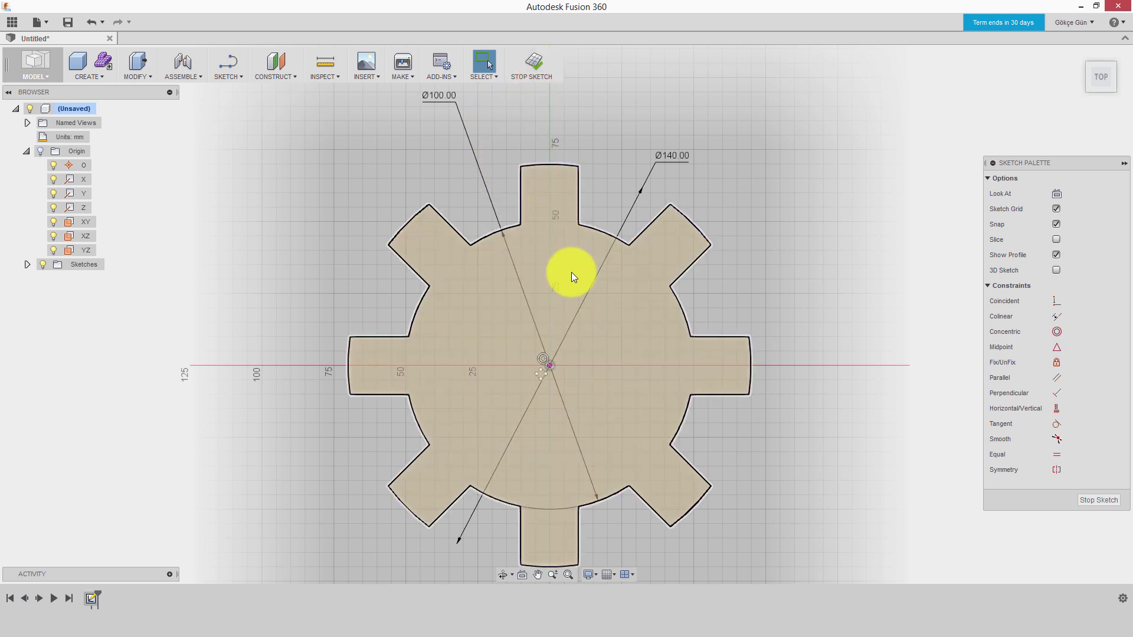
Step: Draw a 50 mm bore circle centred on the origin
{"action": "key", "text": "c"}
{"action": "left_click", "coordinate": [549, 365]}
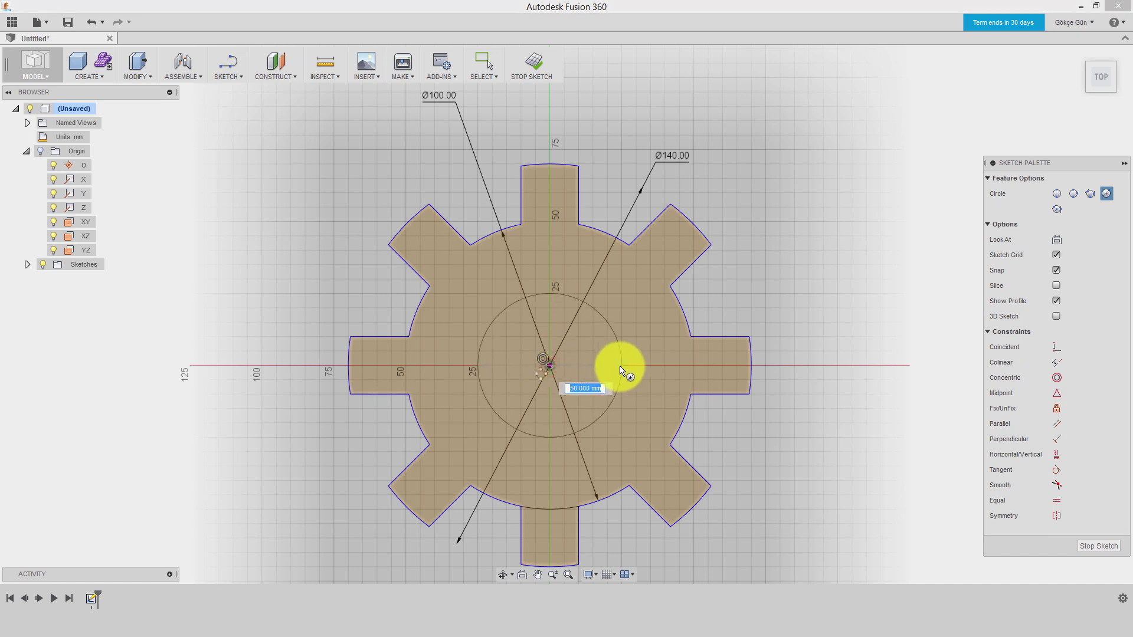
{"action": "type", "text": "50 mm"}
{"action": "key", "text": "Return"}
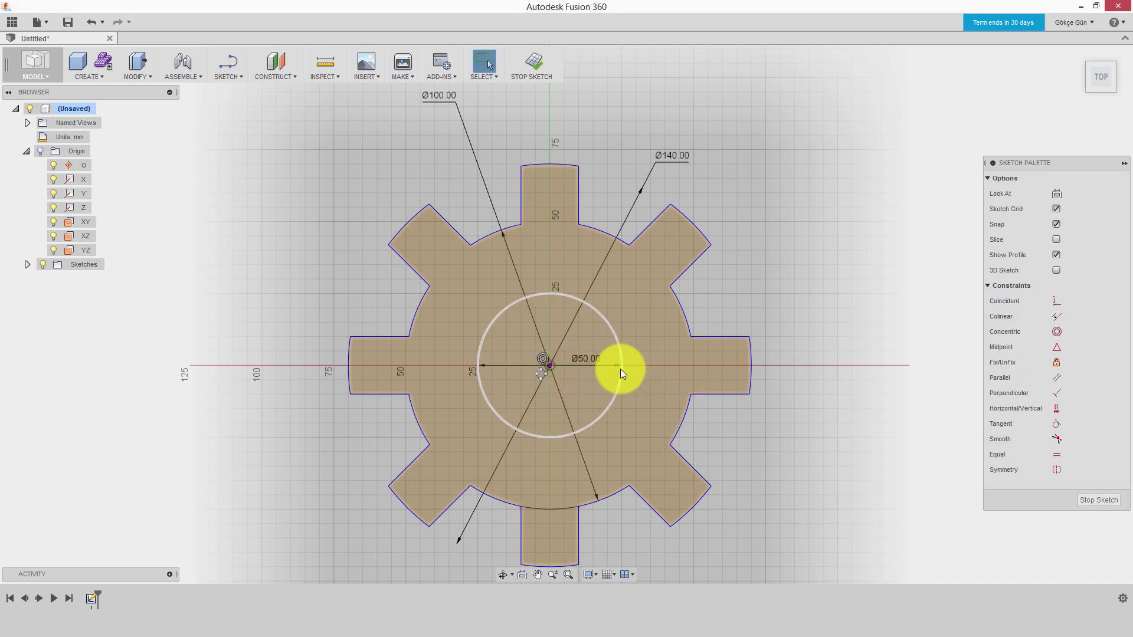
Step: Extrude the gear ring profile 20 mm into a solid body
{"action": "key", "text": "e"}
{"action": "left_click", "coordinate": [640, 322]}
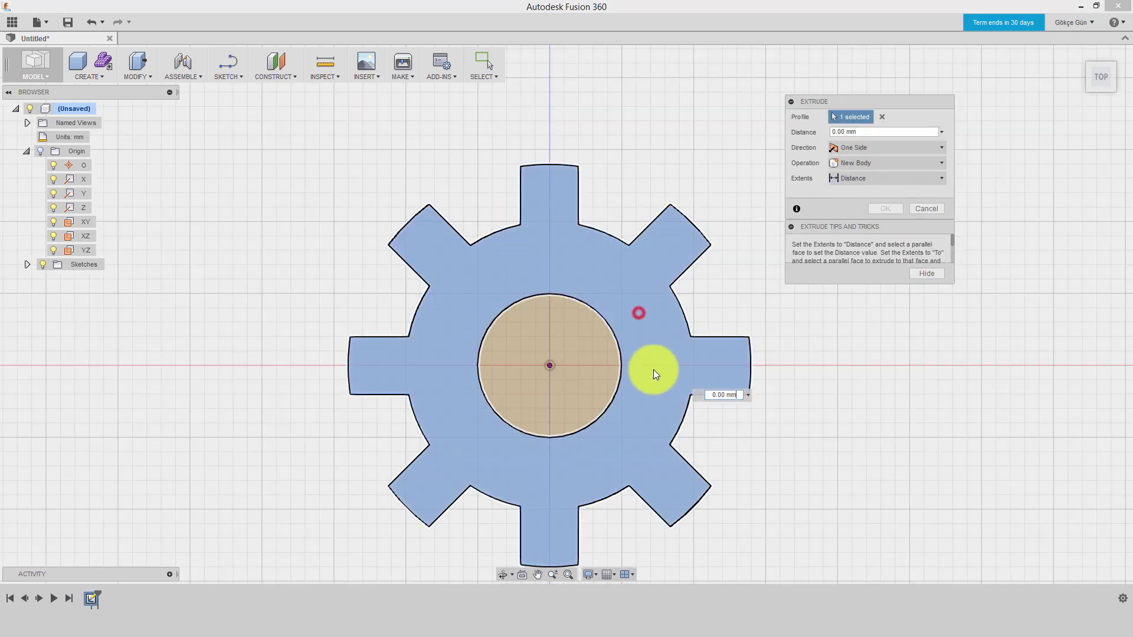
{"action": "left_click_drag", "start_coordinate": [585, 370], "coordinate": [541, 373]}
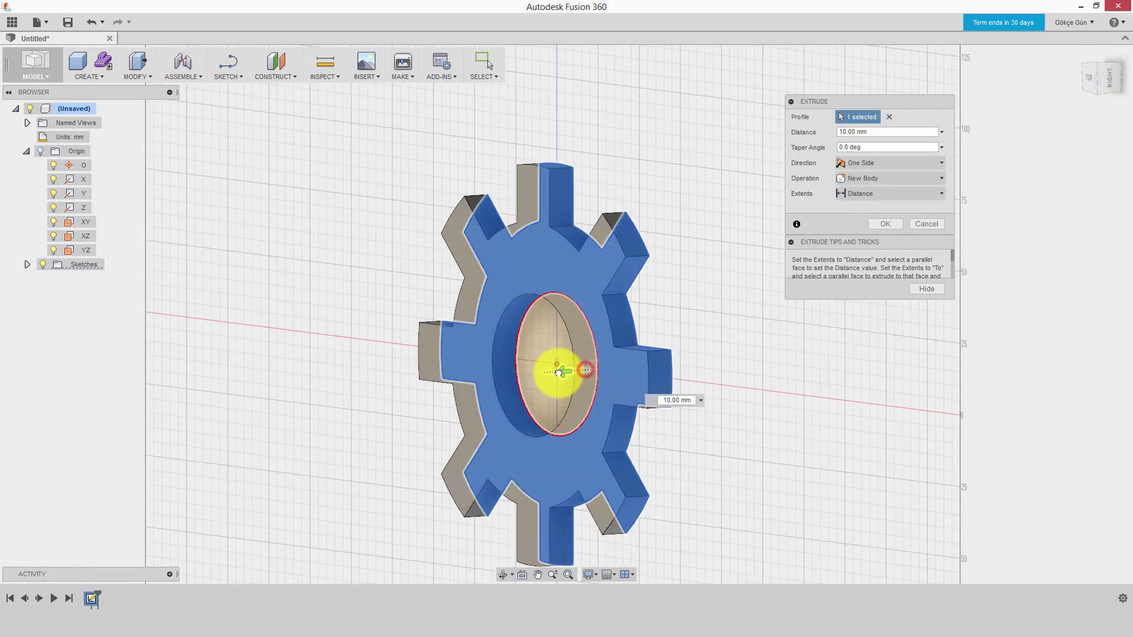
{"action": "left_click", "coordinate": [888, 228]}
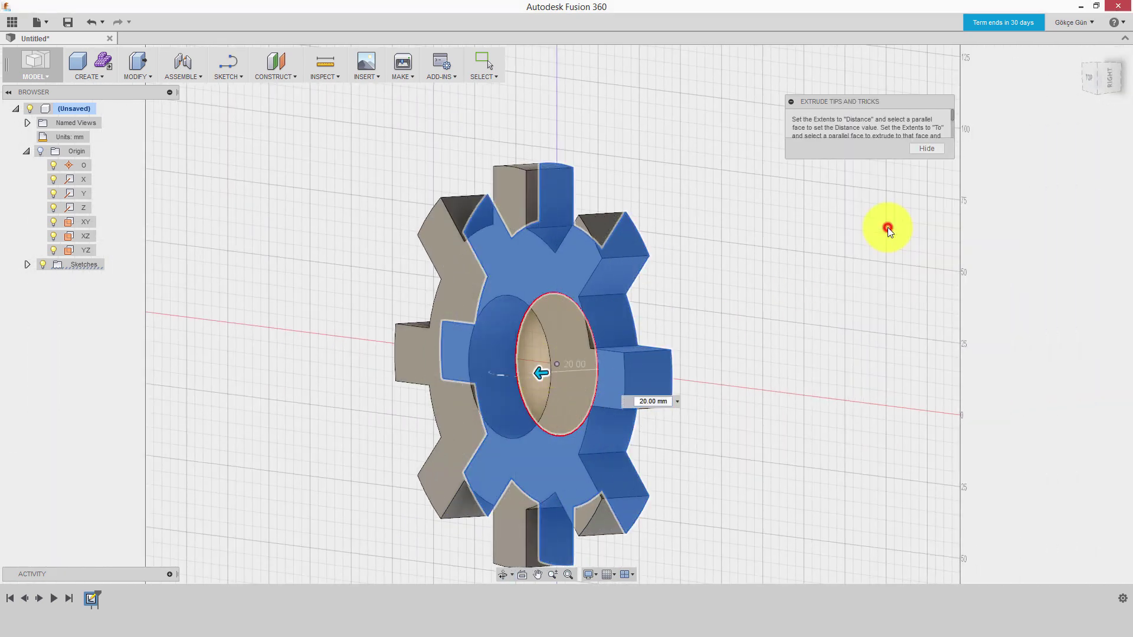
{"action": "middle_click_drag", "start_coordinate": [761, 299], "coordinate": [541, 284]}
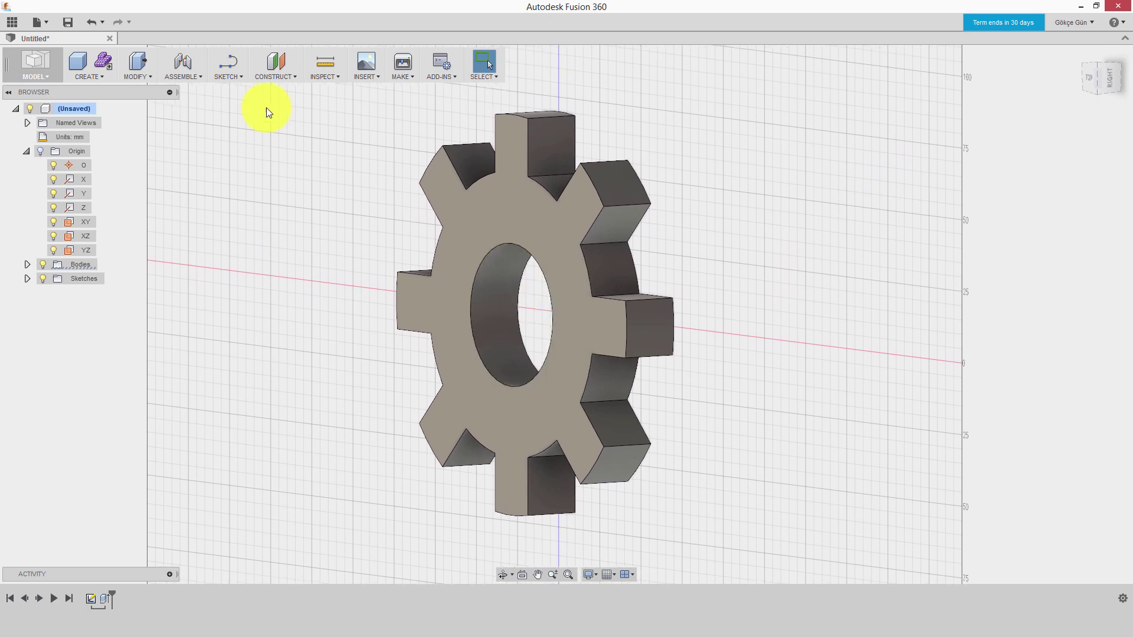
Step: Open the SKETCH tools dropdown in the toolbar
{"action": "left_click", "coordinate": [224, 77]}
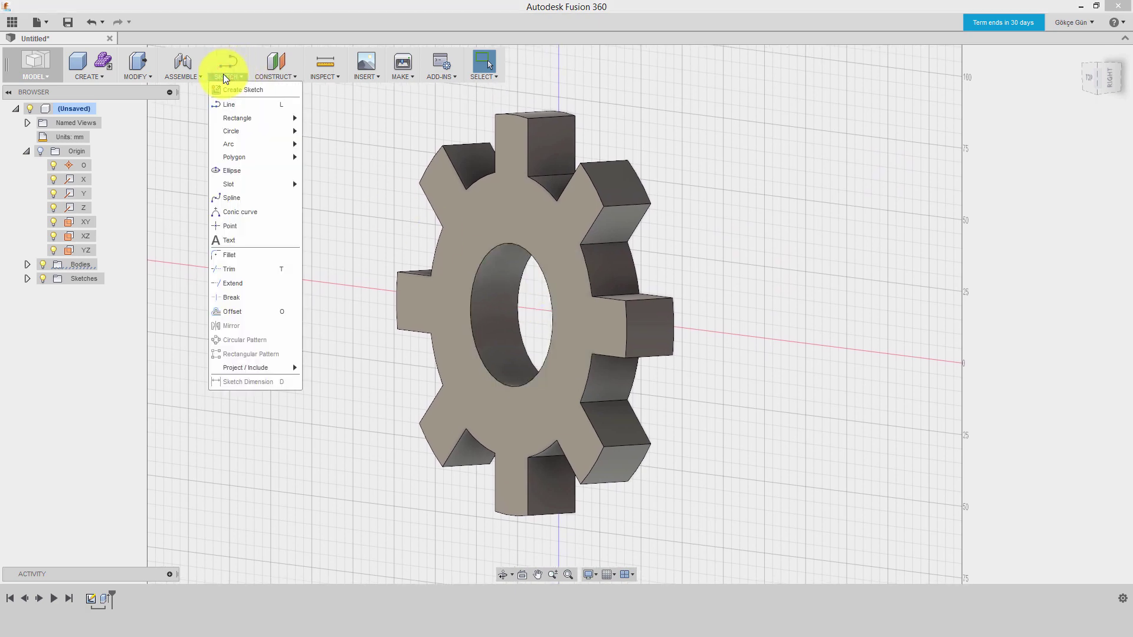